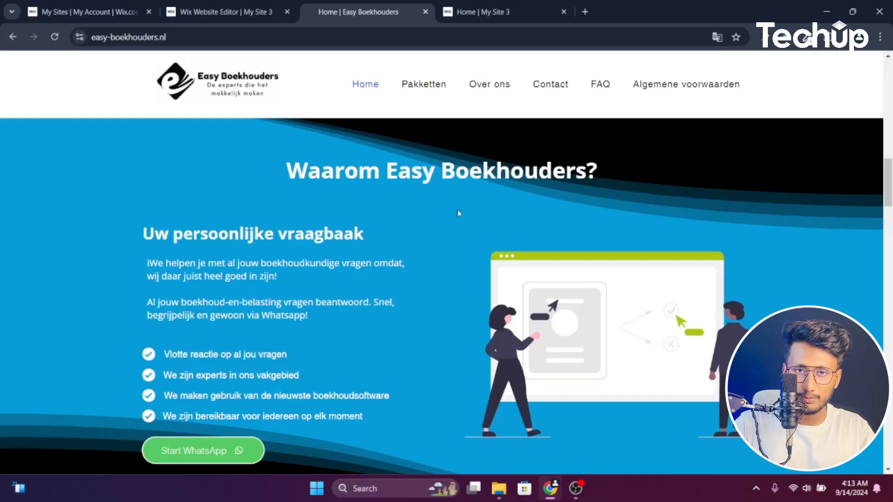
Review the Easy Boekhouders reference homepage down to its closing sections and return to the "Vlotte & persoonlijke ondersteuning" section
{"action": "scroll", "coordinate": [458, 213], "scroll_direction": "down", "scroll_amount": 12}
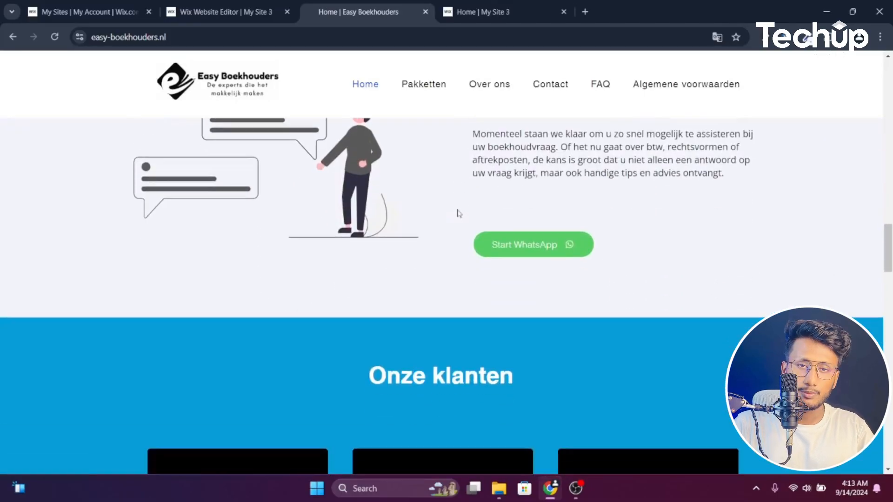
{"action": "scroll", "coordinate": [458, 213], "scroll_direction": "down", "scroll_amount": 7}
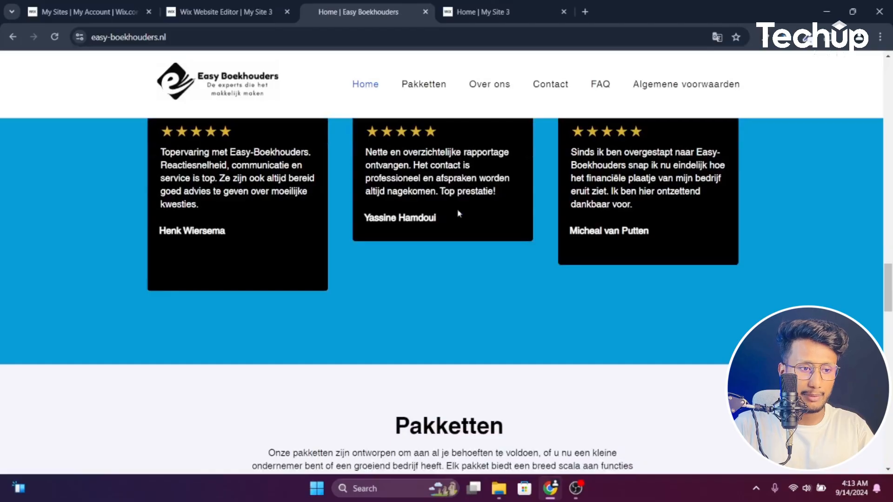
{"action": "scroll", "coordinate": [459, 213], "scroll_direction": "down", "scroll_amount": 5}
{"action": "scroll", "coordinate": [459, 213], "scroll_direction": "down", "scroll_amount": 11}
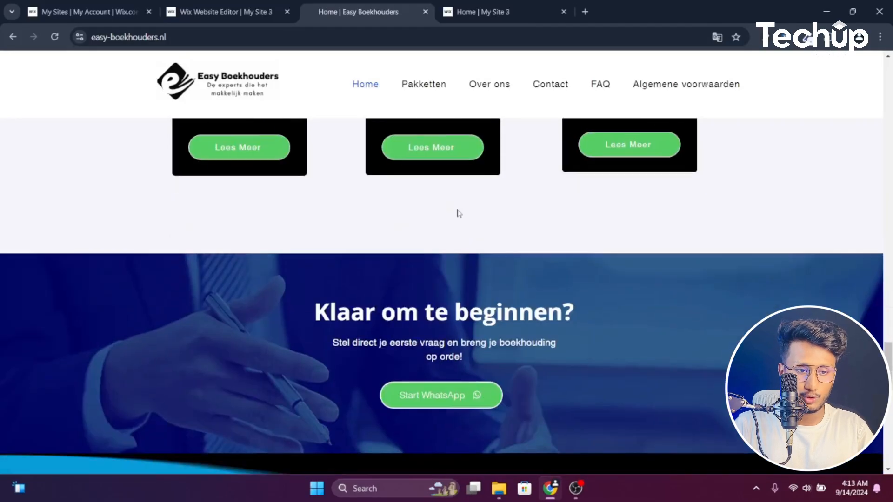
{"action": "scroll", "coordinate": [459, 213], "scroll_direction": "down", "scroll_amount": 9}
{"action": "scroll", "coordinate": [459, 213], "scroll_direction": "up", "scroll_amount": 15}
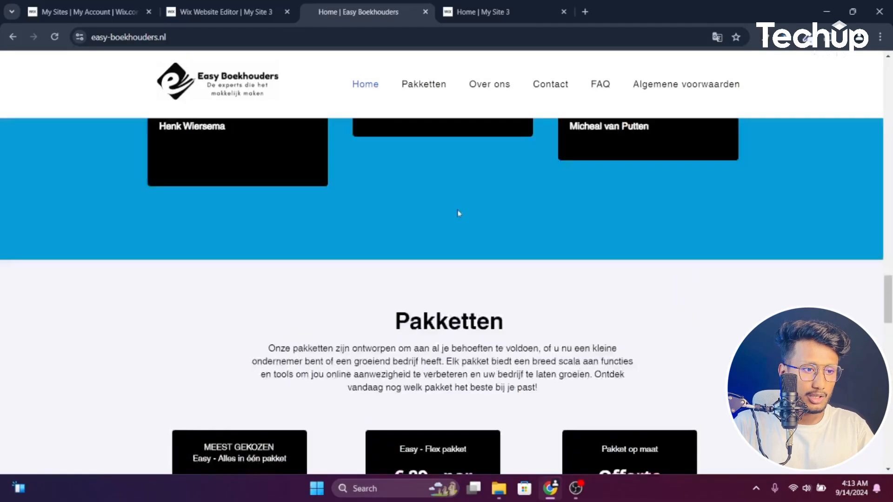
{"action": "scroll", "coordinate": [458, 213], "scroll_direction": "up", "scroll_amount": 15}
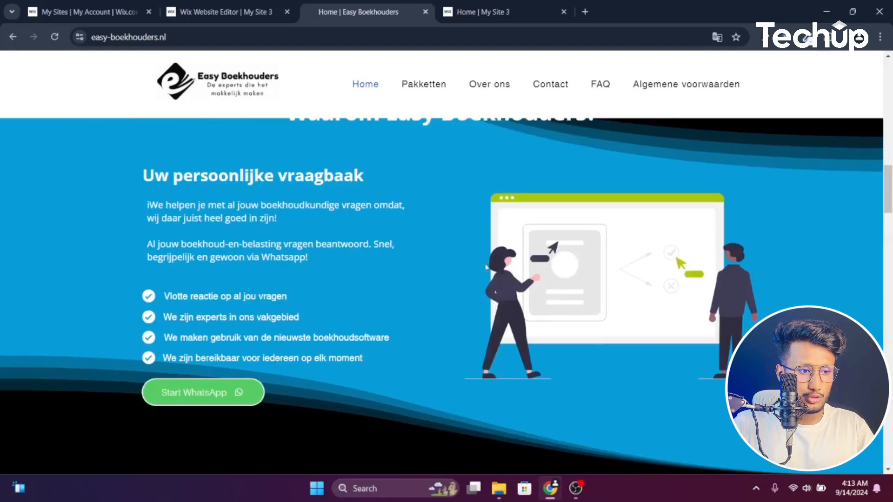
{"action": "scroll", "coordinate": [487, 266], "scroll_direction": "down", "scroll_amount": 8}
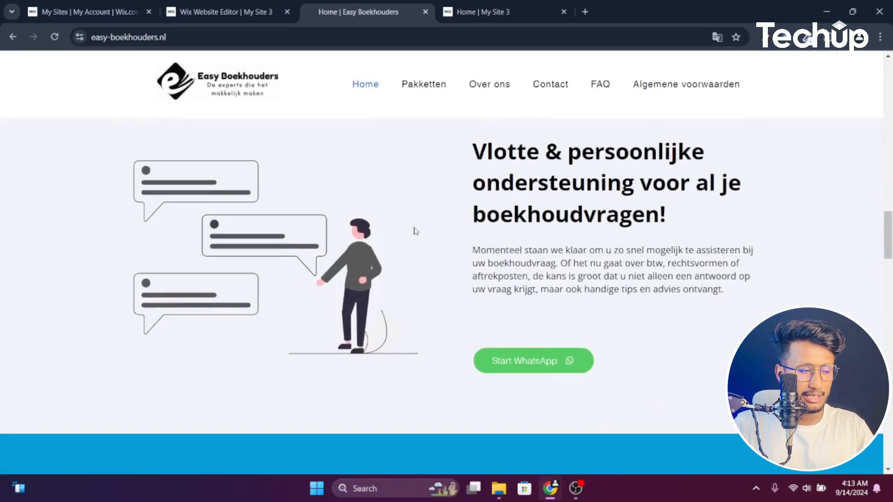
Open the live version of My Site 3 from the Wix sites list and review its homepage down to the footer
{"action": "left_click", "coordinate": [110, 12]}
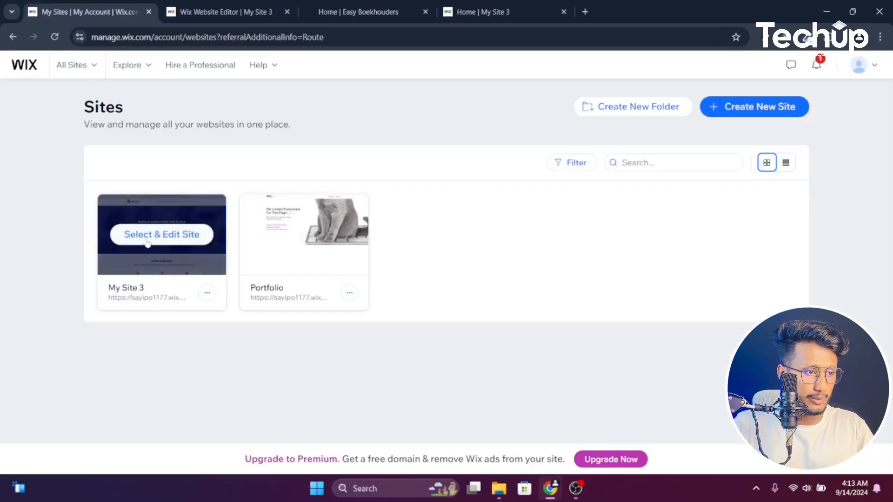
{"action": "left_click", "coordinate": [207, 292]}
{"action": "left_click", "coordinate": [256, 242]}
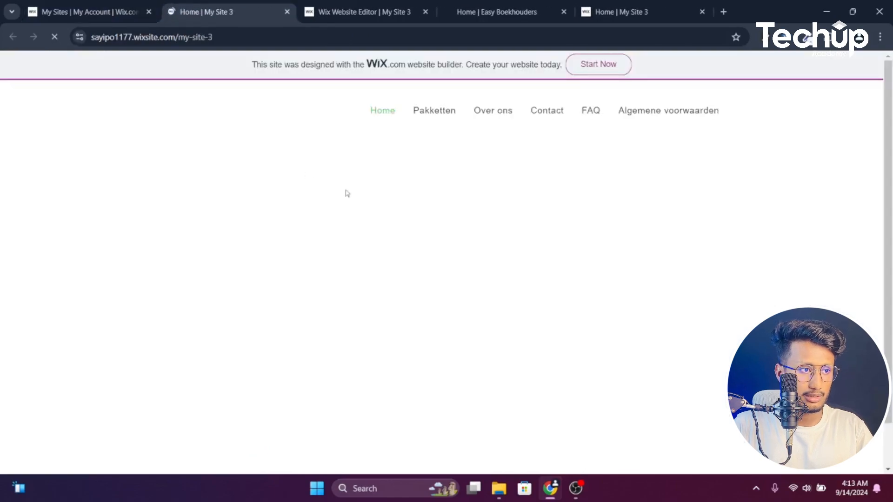
{"action": "scroll", "coordinate": [590, 150], "scroll_direction": "down", "scroll_amount": 10}
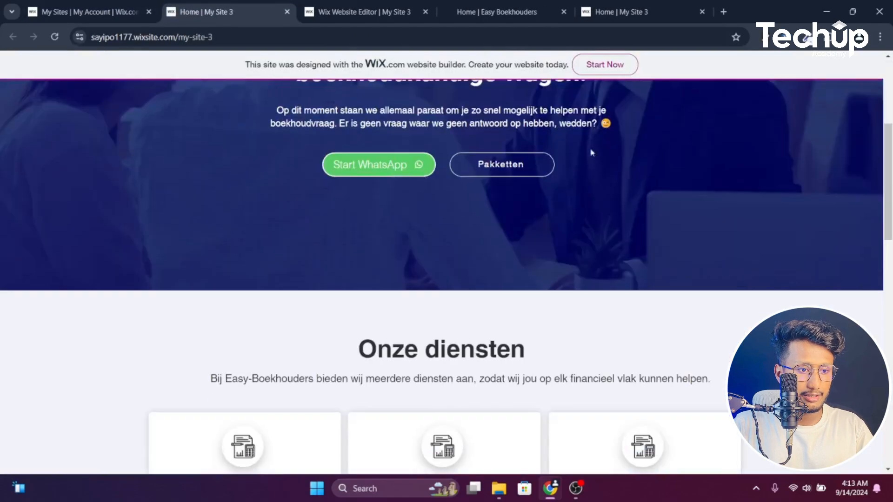
{"action": "scroll", "coordinate": [482, 208], "scroll_direction": "down", "scroll_amount": 5}
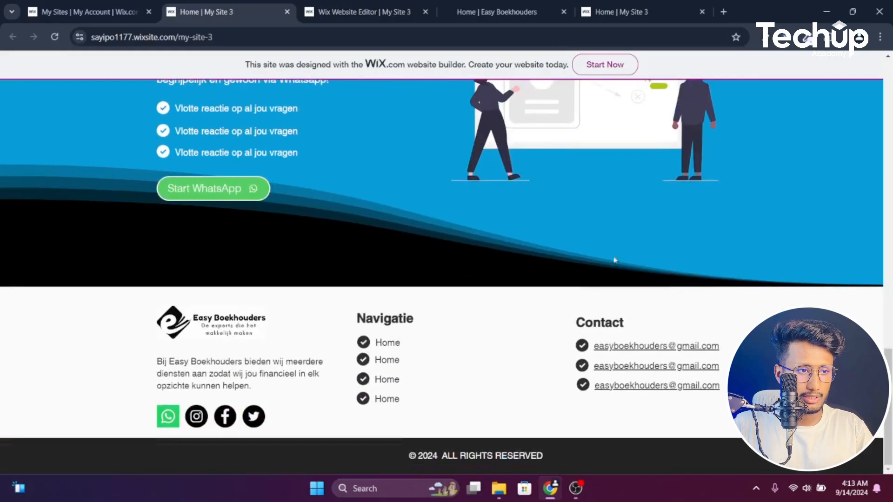
{"action": "scroll", "coordinate": [614, 259], "scroll_direction": "up", "scroll_amount": 6}
Check the reference site's "Vlotte & persoonlijke ondersteuning" section against the end of the My Site 3 homepage in the Wix editor
{"action": "left_click", "coordinate": [433, 6]}
{"action": "left_click", "coordinate": [503, 12]}
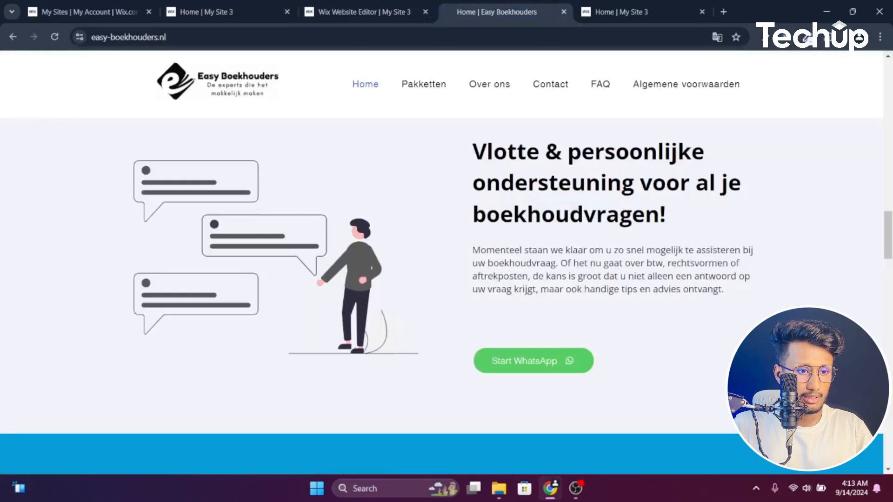
{"action": "scroll", "coordinate": [442, 260], "scroll_direction": "up", "scroll_amount": 1}
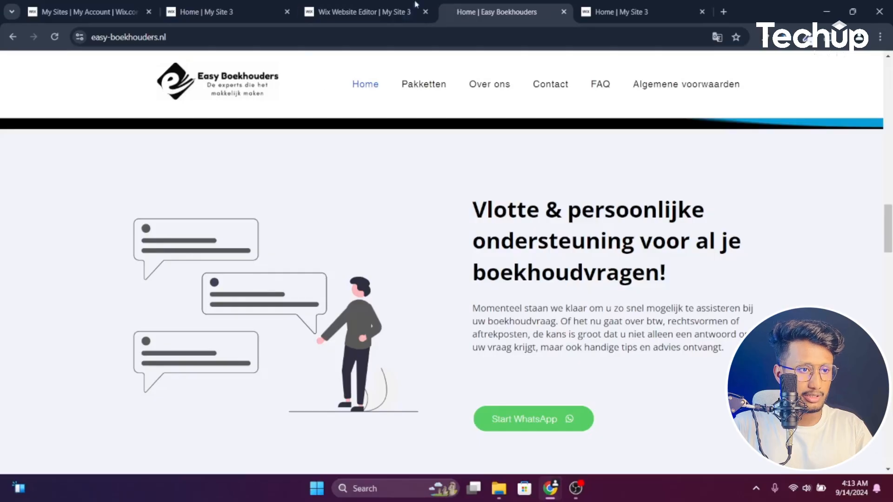
{"action": "left_click", "coordinate": [363, 4]}
{"action": "left_click", "coordinate": [607, 372]}
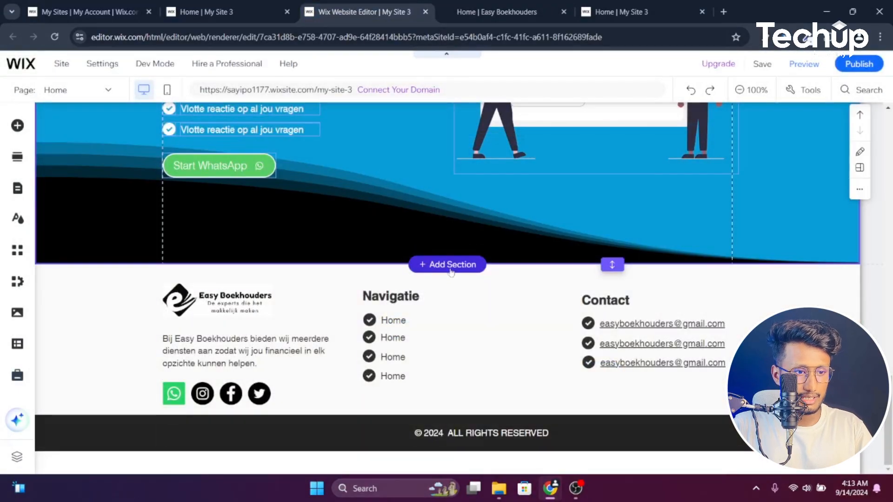
Open the dashboard of My Site 3 from the Wix sites list
{"action": "left_click", "coordinate": [88, 12]}
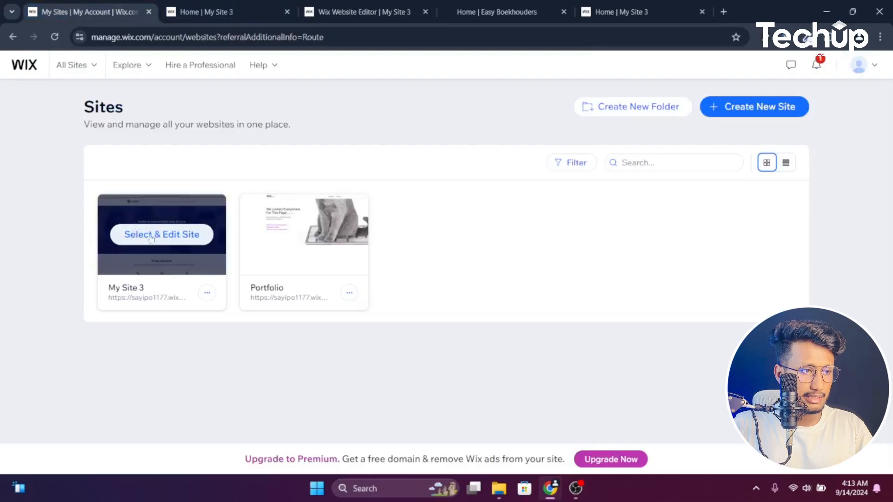
{"action": "left_click", "coordinate": [196, 5]}
{"action": "left_click", "coordinate": [137, 13]}
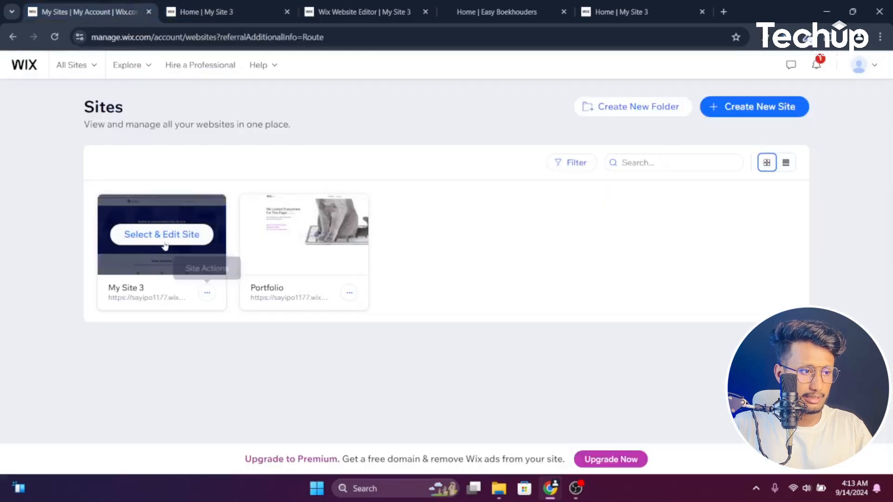
{"action": "left_click", "coordinate": [164, 241]}
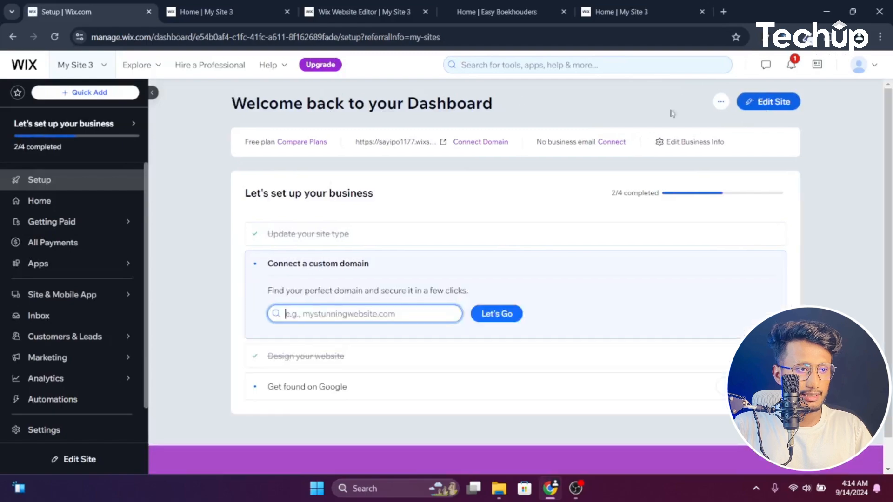
In the Wix editor, add a blank section between the blue "Onze diensten" section and the footer
{"action": "left_click", "coordinate": [185, 7]}
{"action": "left_click_drag", "start_coordinate": [321, 3], "coordinate": [195, 5]}
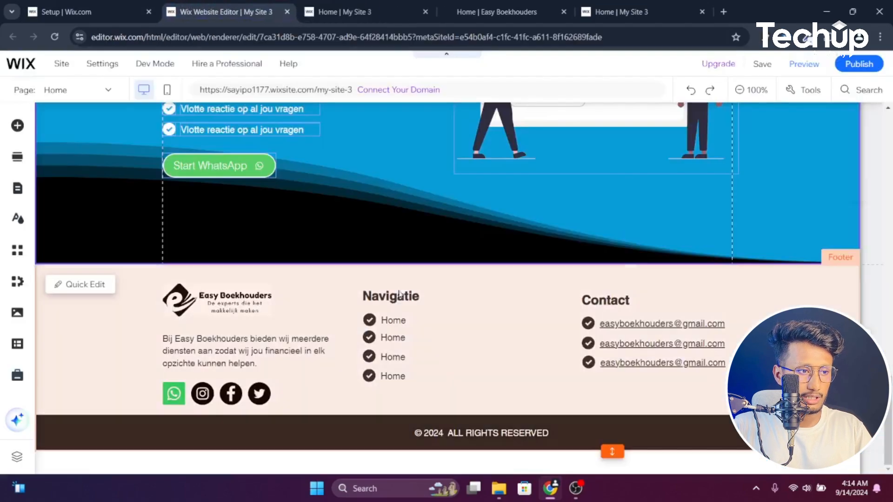
{"action": "scroll", "coordinate": [401, 294], "scroll_direction": "up", "scroll_amount": 4}
{"action": "scroll", "coordinate": [372, 253], "scroll_direction": "down", "scroll_amount": 3}
{"action": "left_click", "coordinate": [352, 292]}
{"action": "scroll", "coordinate": [352, 292], "scroll_direction": "up", "scroll_amount": 4}
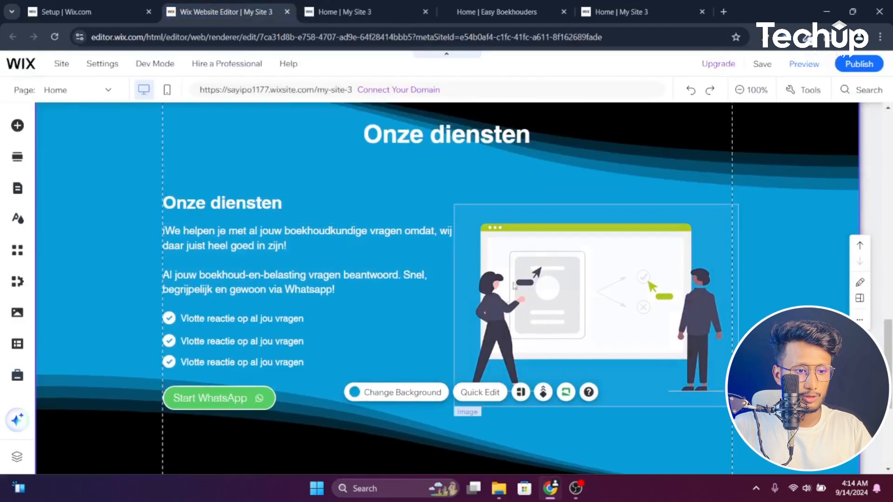
{"action": "scroll", "coordinate": [419, 325], "scroll_direction": "down", "scroll_amount": 3}
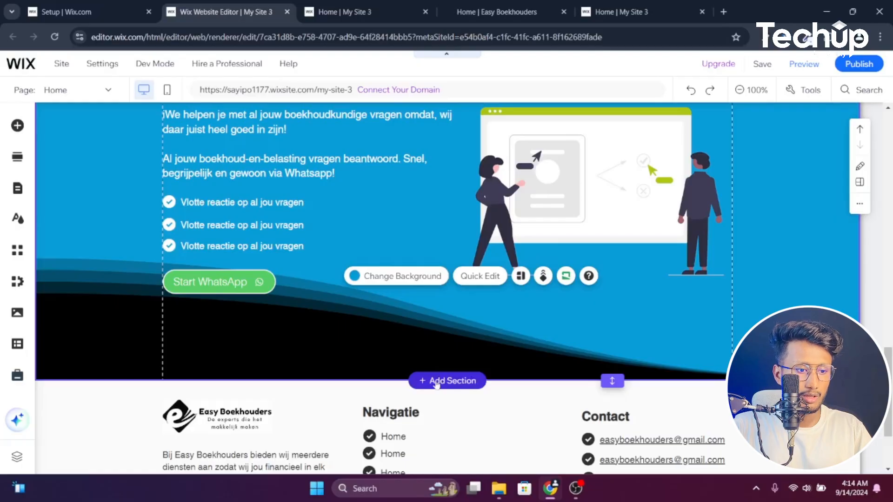
{"action": "left_click", "coordinate": [447, 381]}
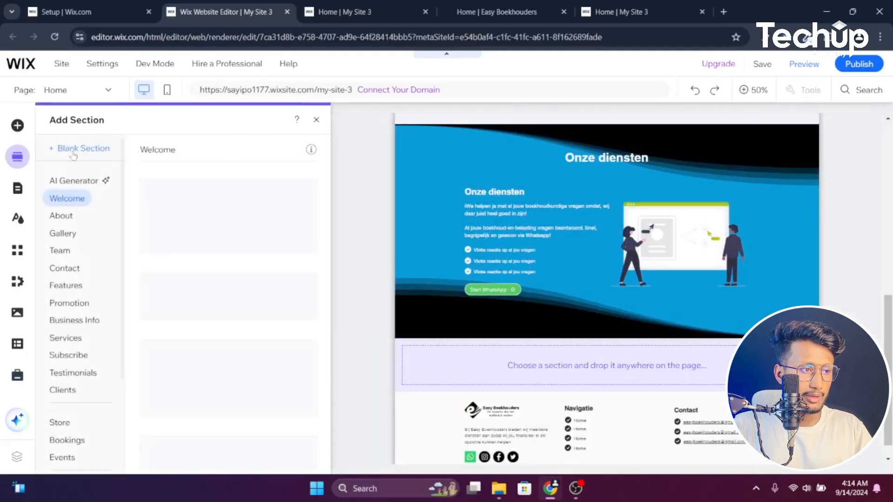
{"action": "left_click", "coordinate": [73, 156]}
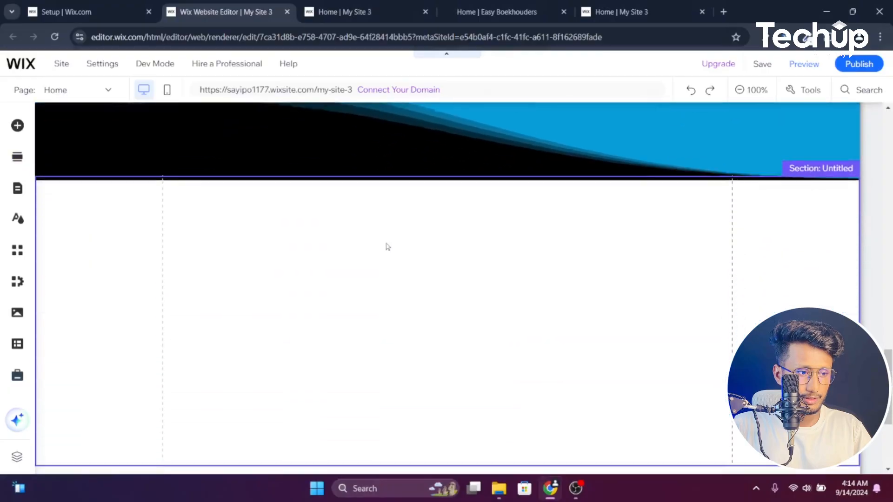
Place the Easy Boekhouders browser tab beside the editor's and review the "Vlotte & persoonlijke ondersteuning" section
{"action": "left_click", "coordinate": [409, 11]}
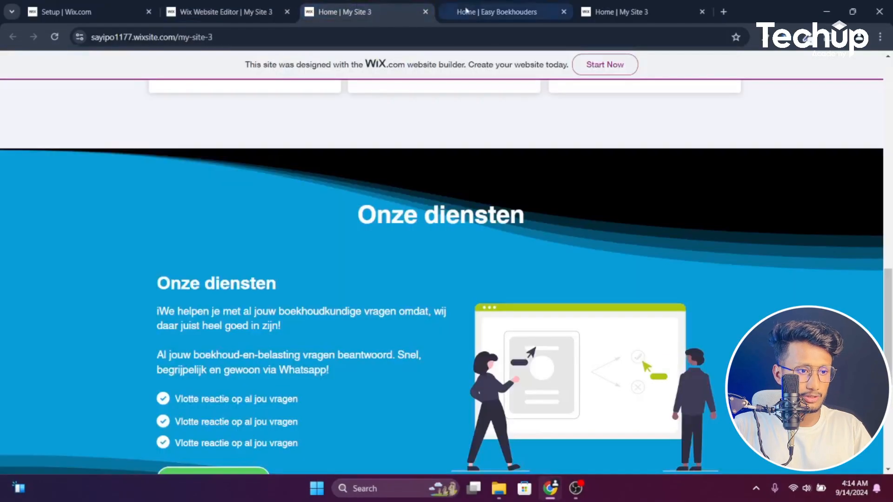
{"action": "left_click", "coordinate": [466, 11]}
{"action": "left_click_drag", "start_coordinate": [506, 3], "coordinate": [400, 5]}
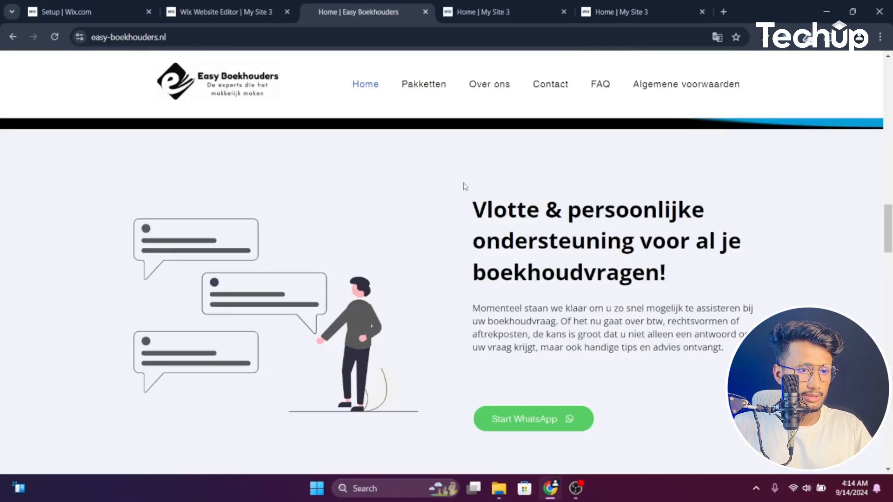
{"action": "scroll", "coordinate": [465, 185], "scroll_direction": "up", "scroll_amount": 3}
{"action": "scroll", "coordinate": [464, 185], "scroll_direction": "down", "scroll_amount": 4}
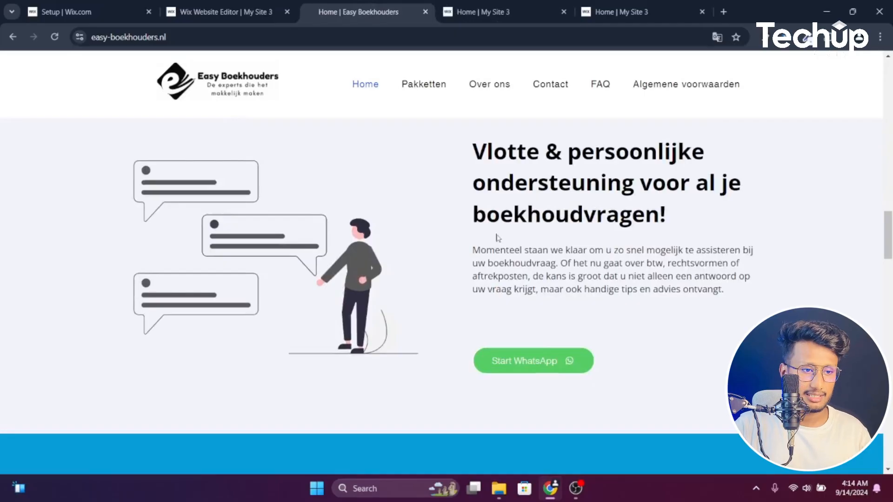
Look over the elements that can be added to the blank section and check the layout of the reference site's support section
{"action": "left_click", "coordinate": [248, 10]}
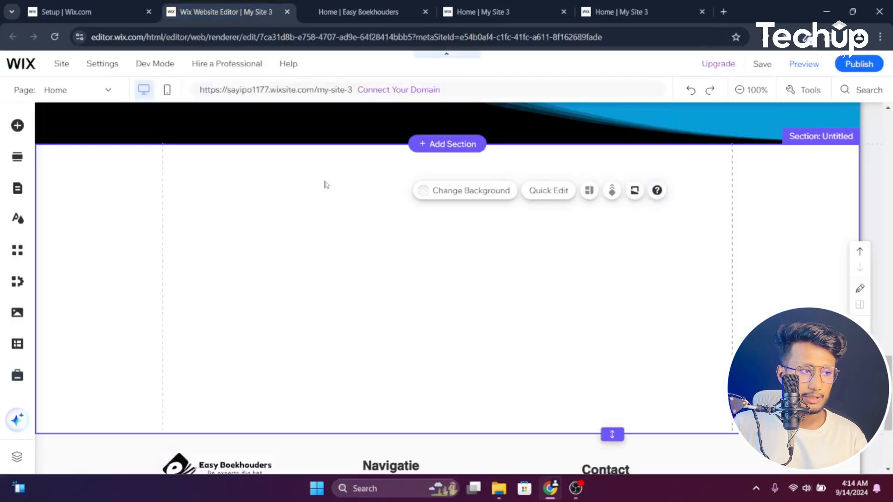
{"action": "left_click", "coordinate": [17, 127]}
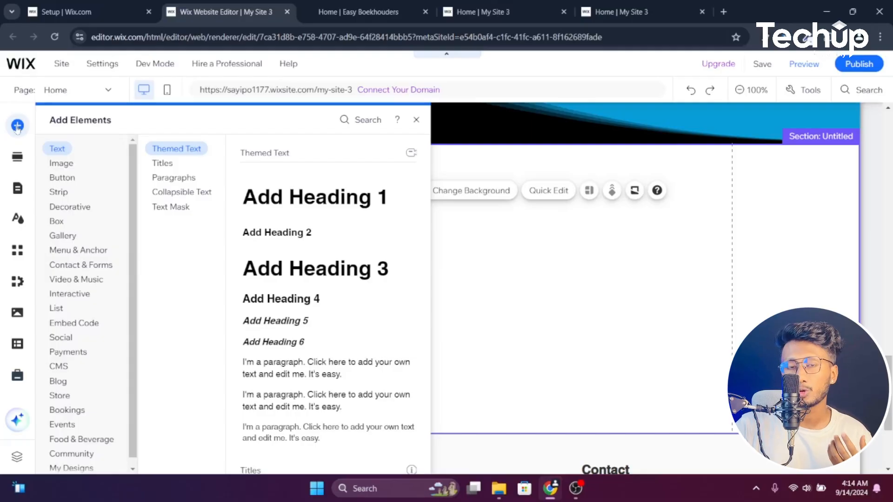
{"action": "left_click", "coordinate": [488, 303]}
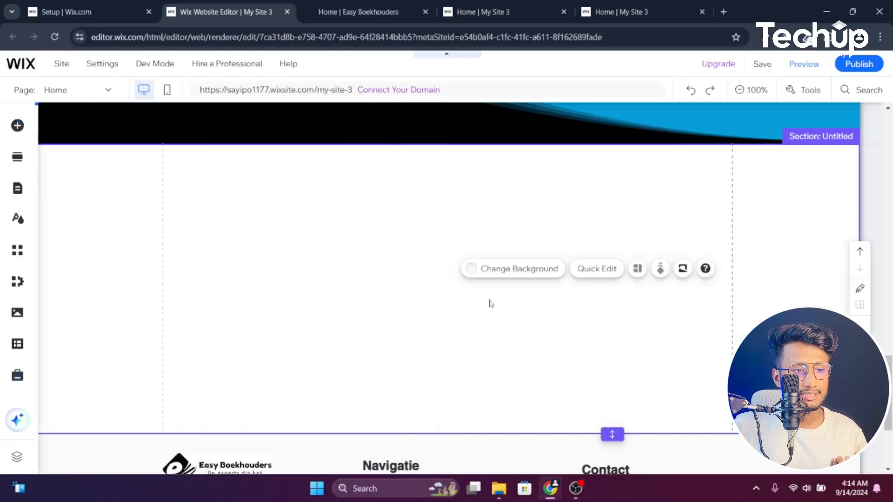
{"action": "left_click", "coordinate": [17, 130]}
{"action": "left_click", "coordinate": [385, 5]}
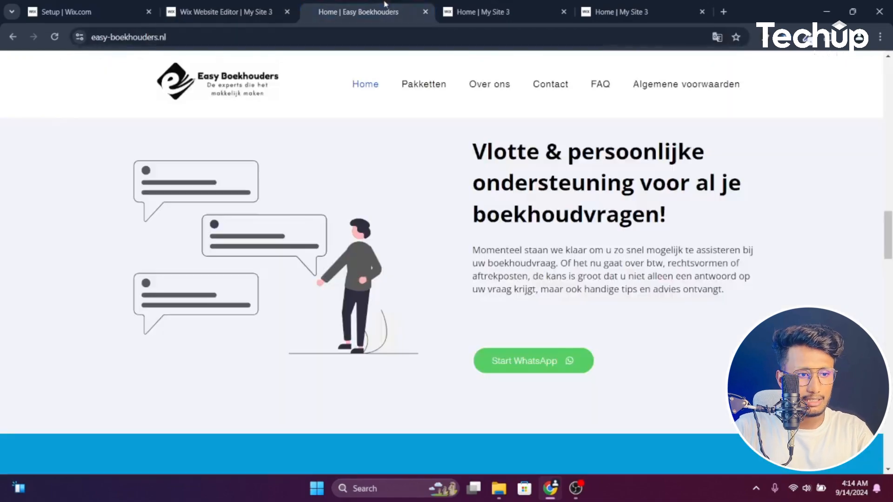
{"action": "scroll", "coordinate": [461, 228], "scroll_direction": "up", "scroll_amount": 3}
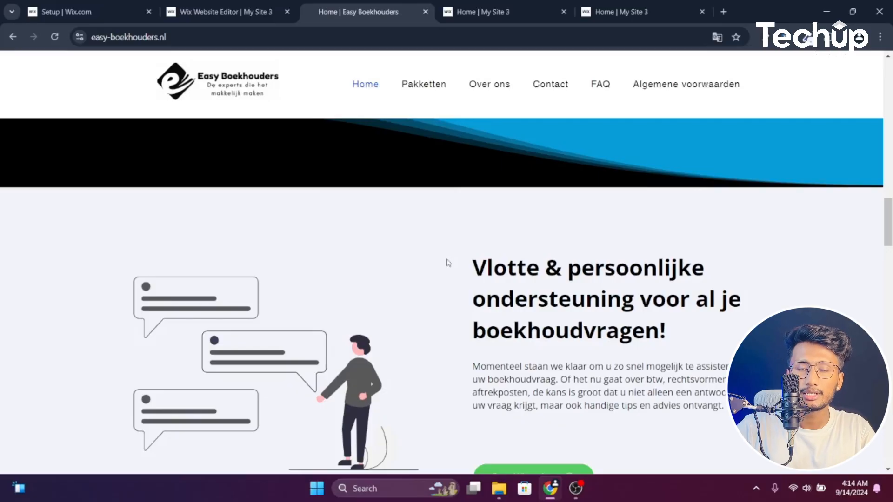
Examine the existing "Onze diensten" sections in the editor and compare them with the reference site's illustration-and-text layout
{"action": "left_click", "coordinate": [225, 10]}
{"action": "scroll", "coordinate": [574, 195], "scroll_direction": "up", "scroll_amount": 4}
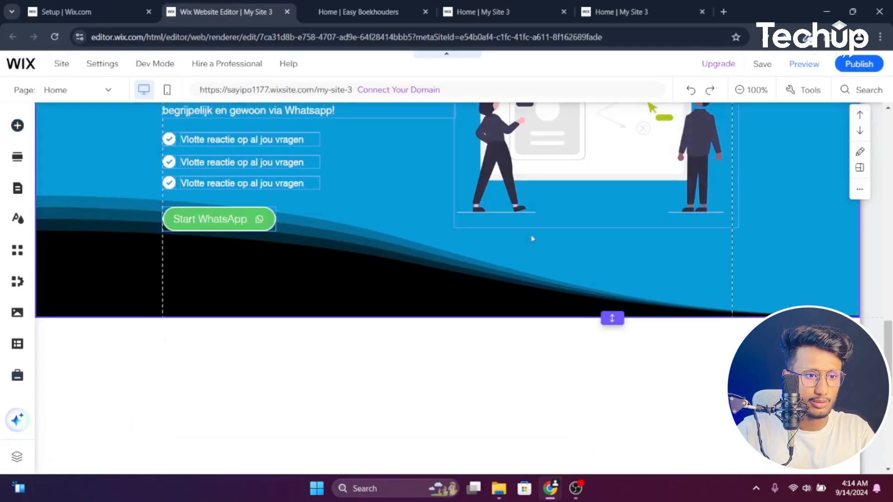
{"action": "scroll", "coordinate": [498, 285], "scroll_direction": "down", "scroll_amount": 5}
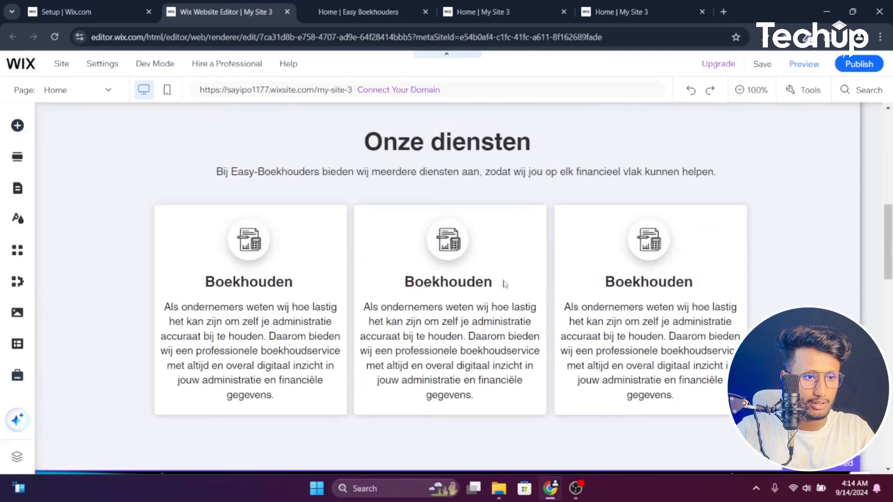
{"action": "scroll", "coordinate": [576, 298], "scroll_direction": "down", "scroll_amount": 10}
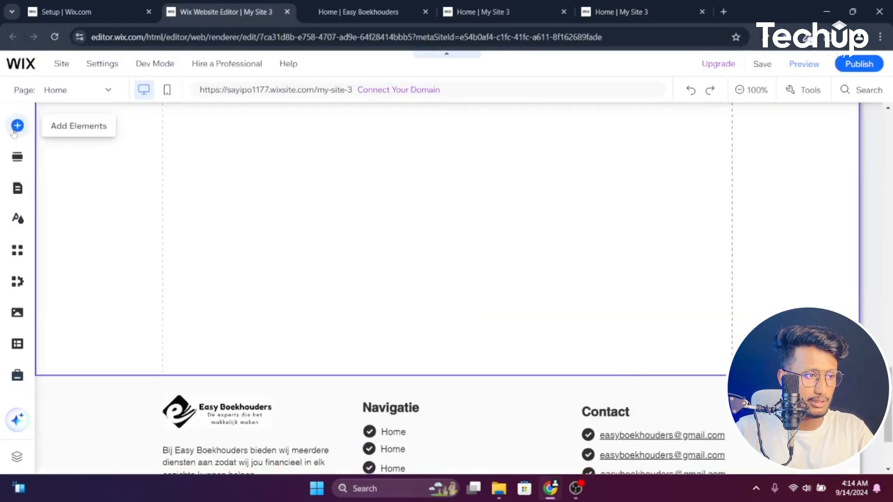
{"action": "left_click", "coordinate": [17, 126]}
{"action": "left_click", "coordinate": [358, 11]}
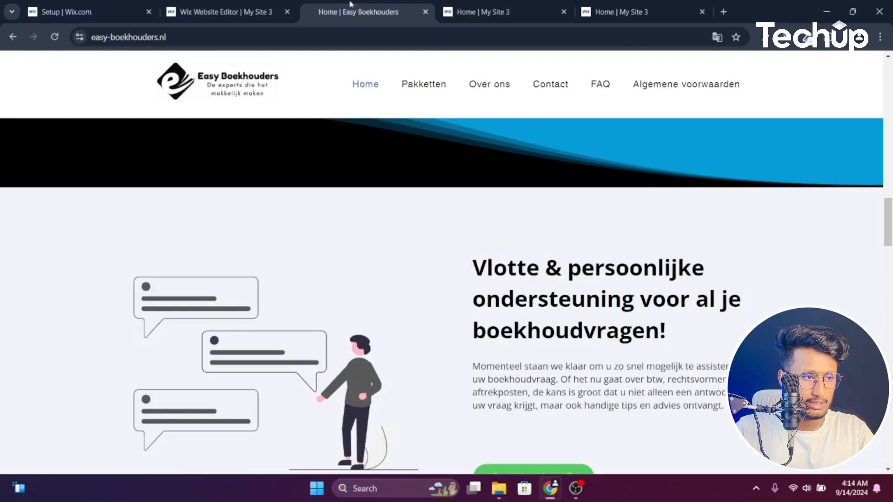
Copy the illustration from the blue "Onze diensten" section into the blank section and align it with the section's left content margin
{"action": "left_click", "coordinate": [208, 5]}
{"action": "scroll", "coordinate": [542, 275], "scroll_direction": "up", "scroll_amount": 2}
{"action": "left_click", "coordinate": [562, 325]}
{"action": "scroll", "coordinate": [568, 239], "scroll_direction": "up", "scroll_amount": 5}
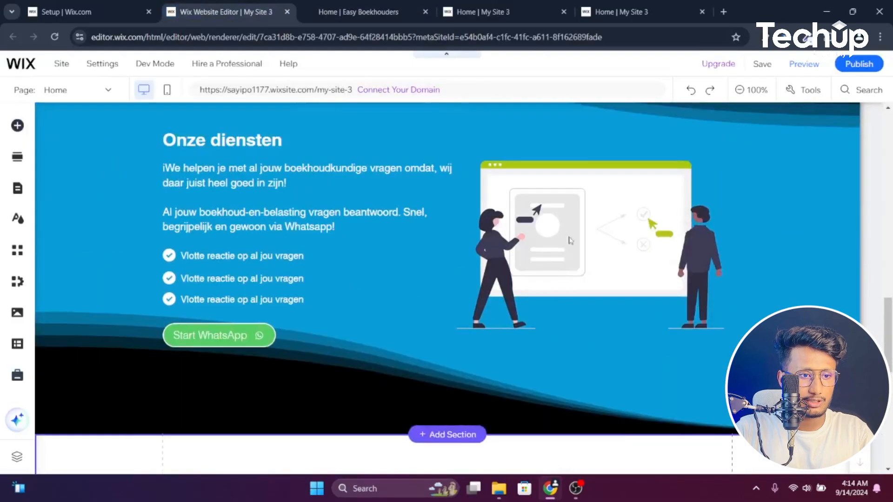
{"action": "right_click", "coordinate": [575, 223]}
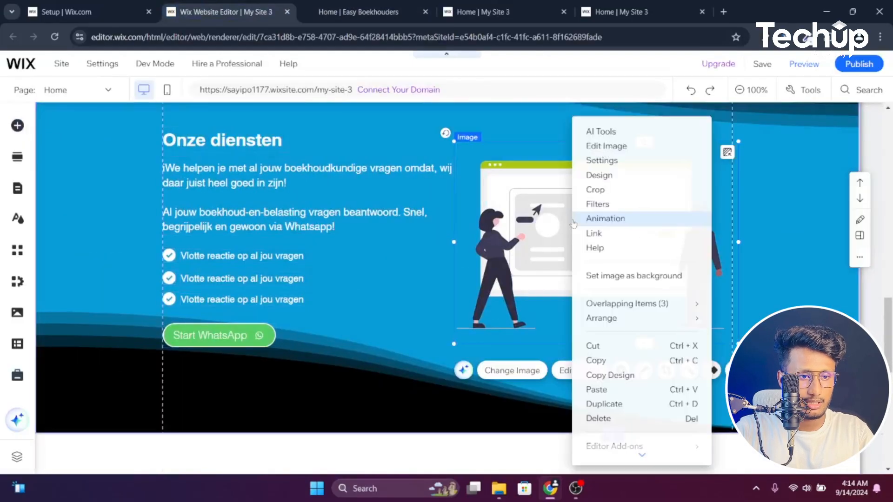
{"action": "left_click", "coordinate": [601, 360]}
{"action": "scroll", "coordinate": [530, 309], "scroll_direction": "down", "scroll_amount": 9}
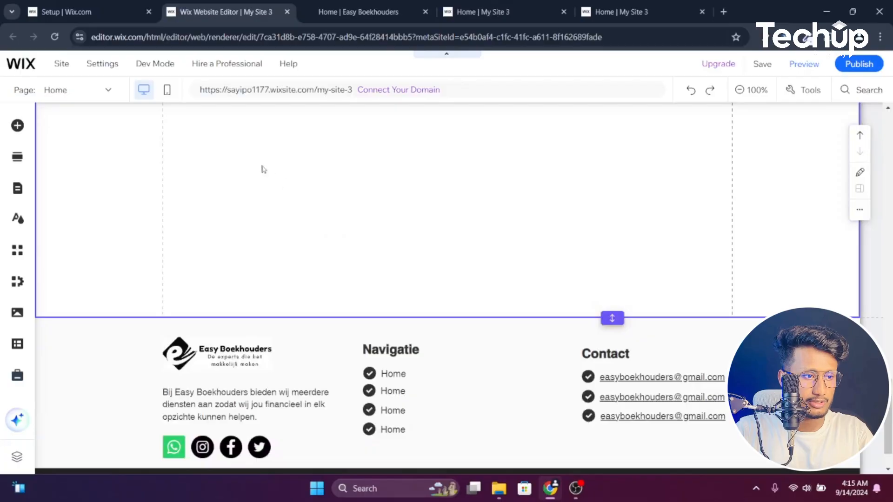
{"action": "right_click", "coordinate": [263, 169]}
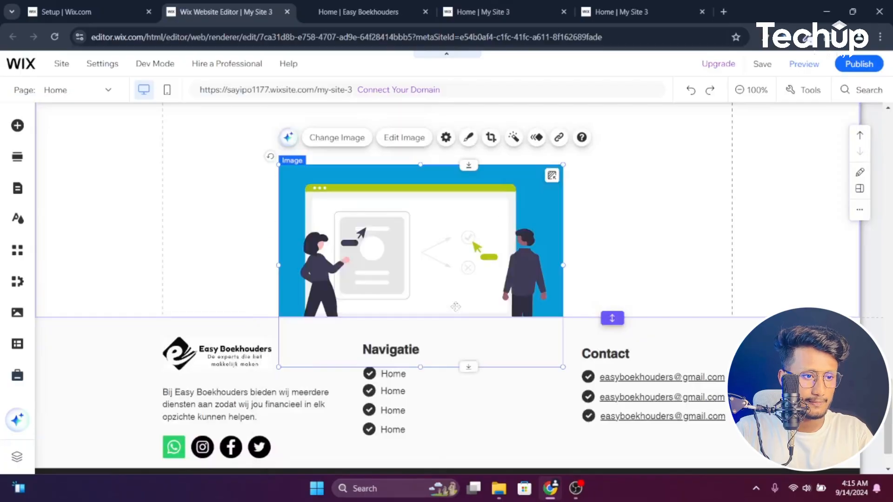
{"action": "scroll", "coordinate": [457, 308], "scroll_direction": "up", "scroll_amount": 3}
{"action": "left_click_drag", "start_coordinate": [463, 328], "coordinate": [333, 248]}
Replace the pasted illustration with the uploaded Screenshot_121.png
{"action": "left_click", "coordinate": [234, 179]}
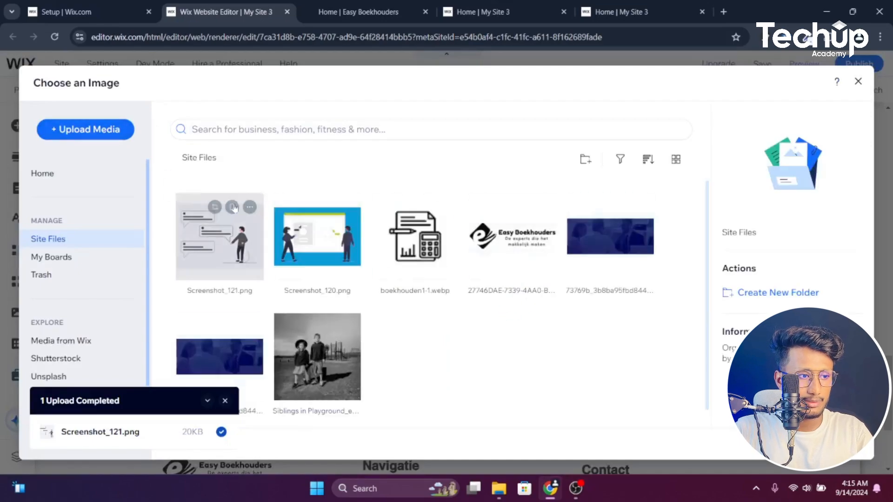
{"action": "left_click", "coordinate": [220, 235]}
{"action": "left_click", "coordinate": [823, 442]}
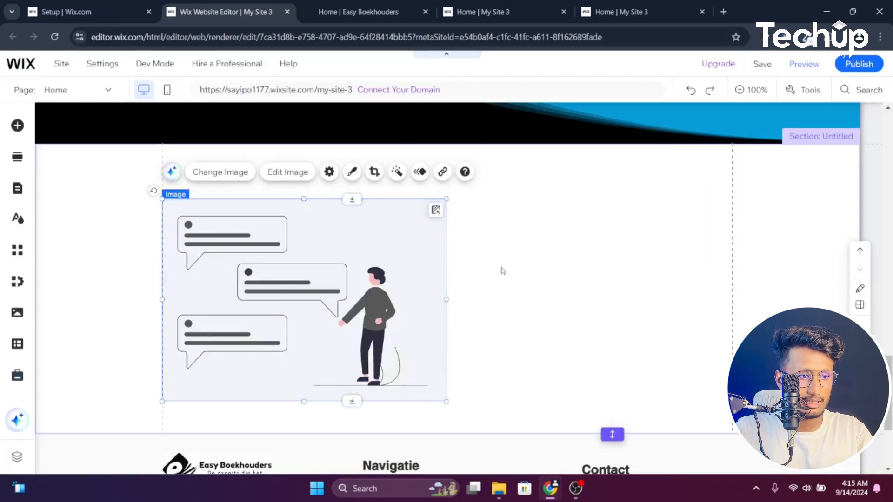
Sample the background colour #F2F3F9 from the reference site's support section with the page color picker, and return to the editor
{"action": "left_click", "coordinate": [587, 257]}
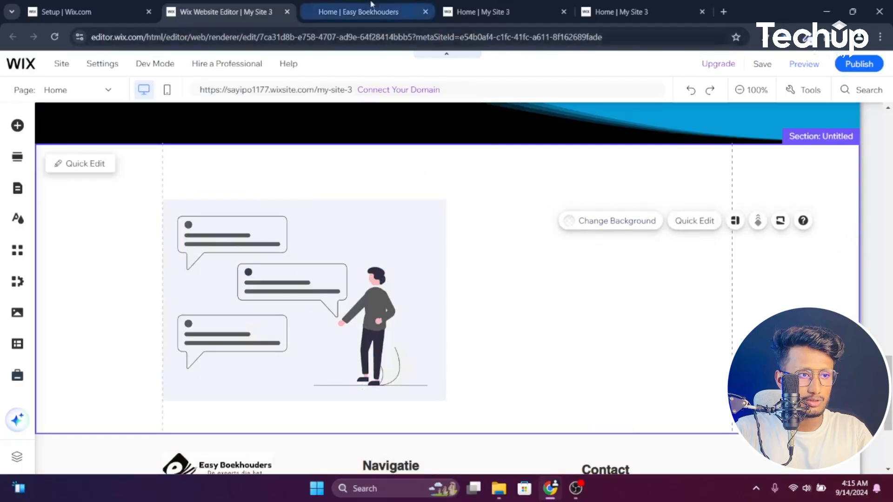
{"action": "left_click", "coordinate": [358, 11]}
{"action": "left_click", "coordinate": [806, 37]}
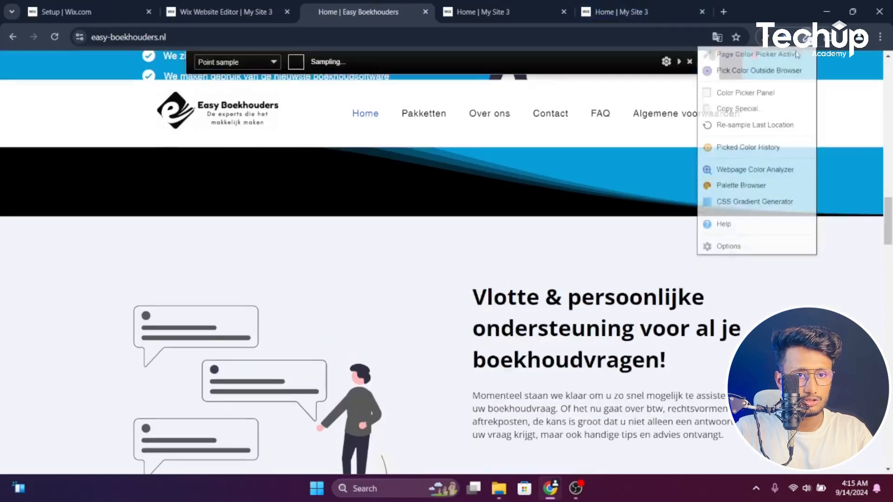
{"action": "left_click", "coordinate": [766, 56]}
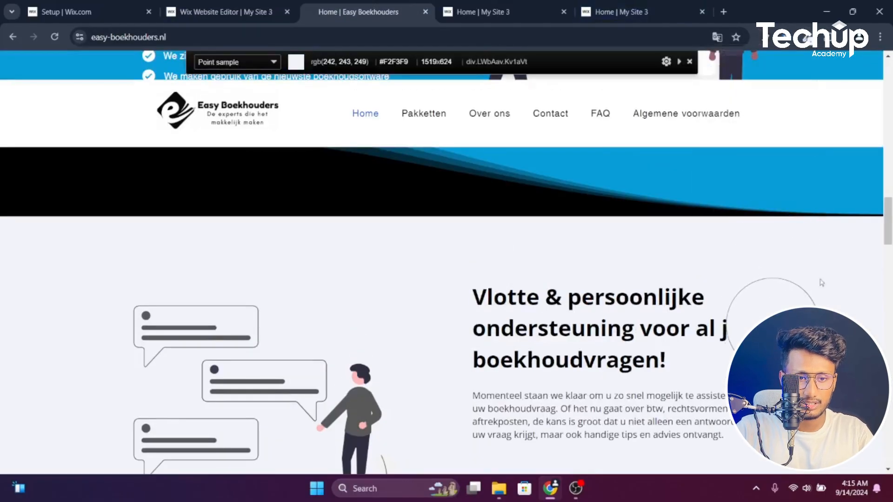
{"action": "left_click", "coordinate": [811, 277]}
{"action": "left_click", "coordinate": [260, 5]}
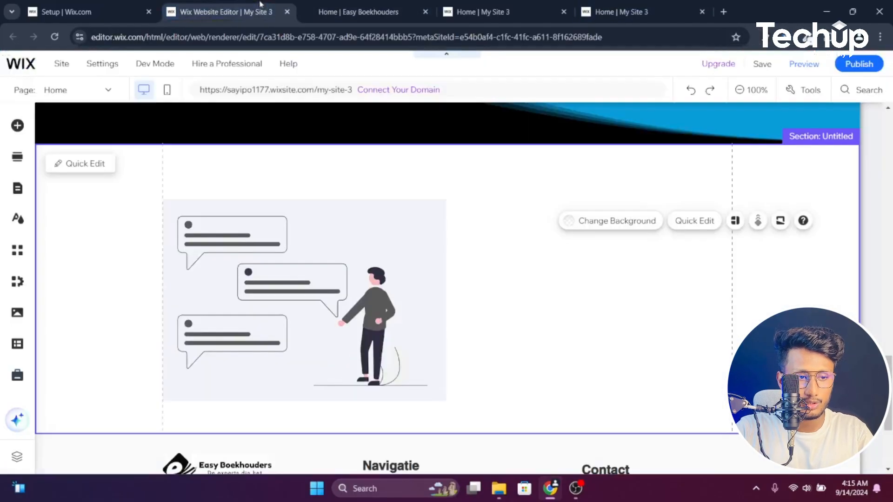
Set the background colour of the section containing the chat illustration to #F2F3F9
{"action": "left_click", "coordinate": [622, 222]}
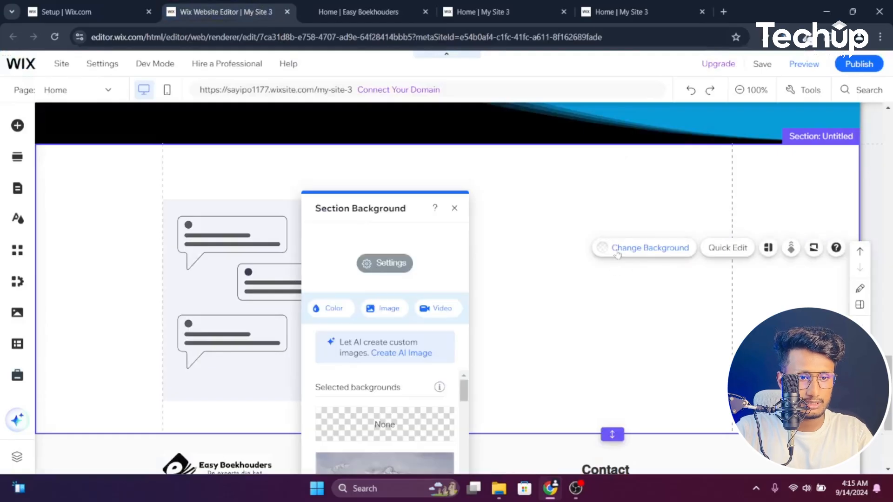
{"action": "left_click", "coordinate": [617, 254]}
{"action": "left_click", "coordinate": [617, 254]}
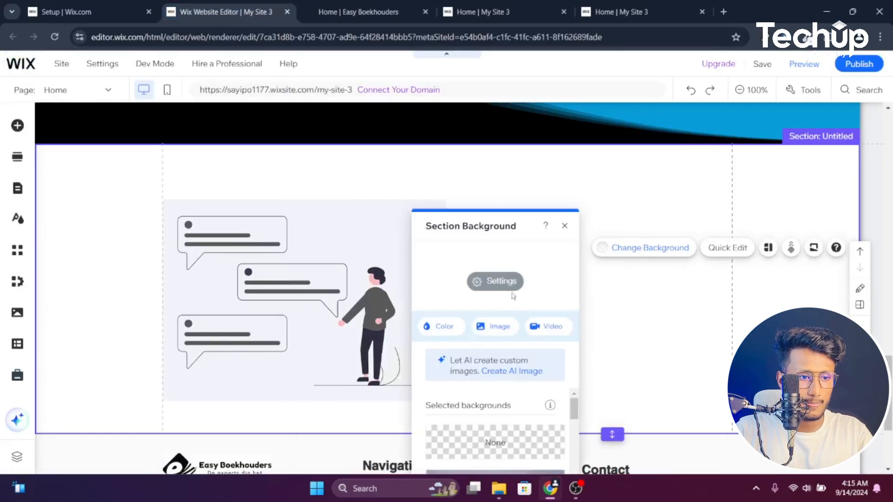
{"action": "left_click", "coordinate": [440, 326]}
{"action": "left_click", "coordinate": [468, 342]}
{"action": "left_click", "coordinate": [528, 338]}
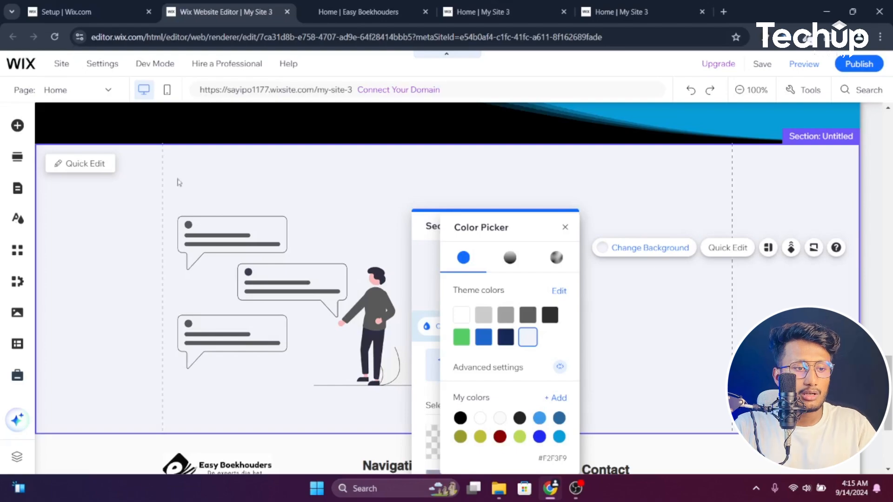
{"action": "left_click", "coordinate": [565, 228]}
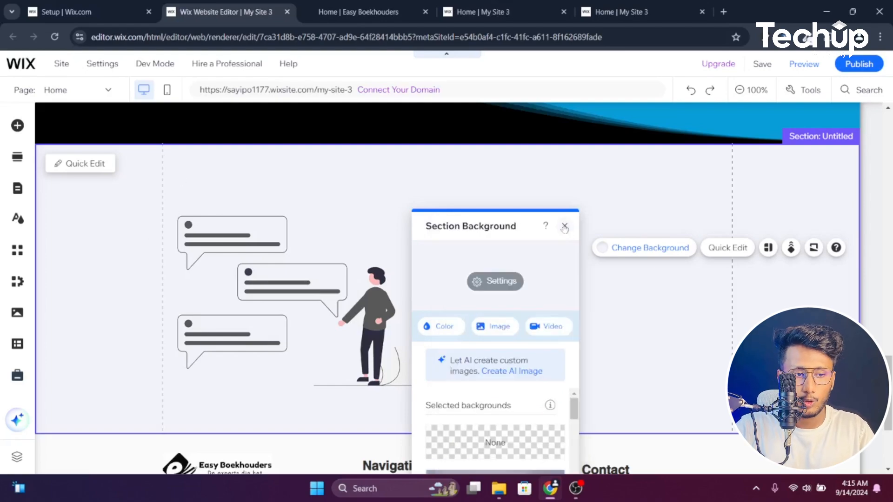
{"action": "left_click", "coordinate": [566, 228]}
Scale the chat illustration down slightly from its lower-right corner, keeping it at the left content margin
{"action": "left_click", "coordinate": [401, 280]}
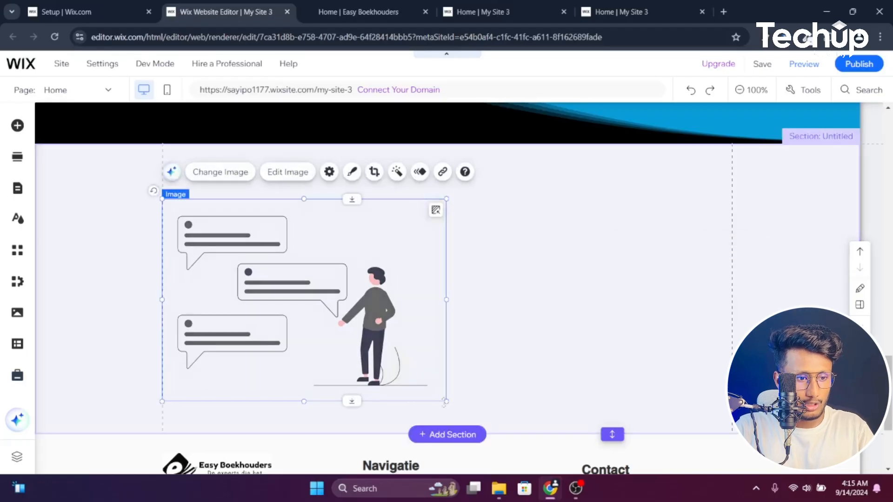
{"action": "left_click_drag", "start_coordinate": [444, 402], "coordinate": [432, 390]}
{"action": "left_click", "coordinate": [496, 289]}
{"action": "left_click", "coordinate": [379, 300]}
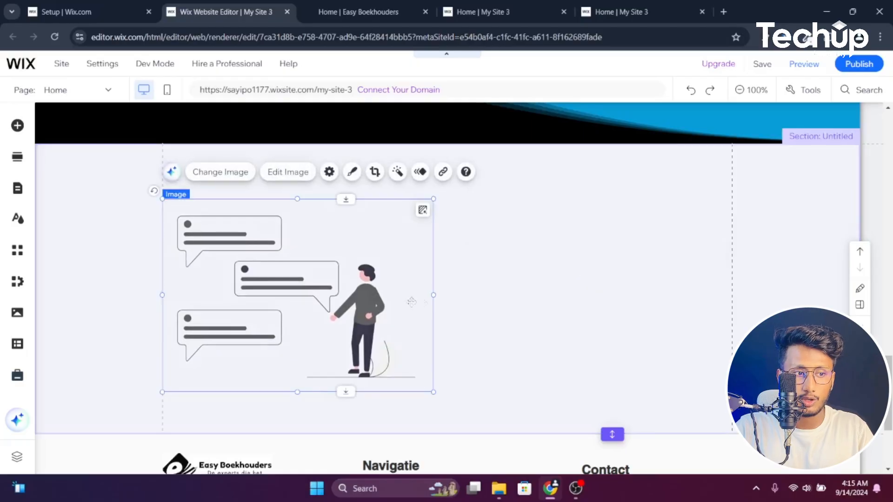
{"action": "left_click", "coordinate": [509, 299]}
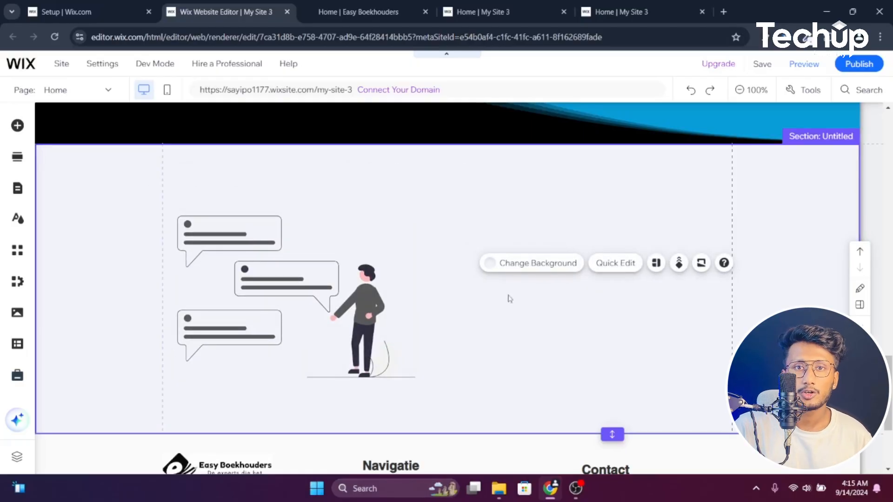
{"action": "left_click", "coordinate": [355, 231]}
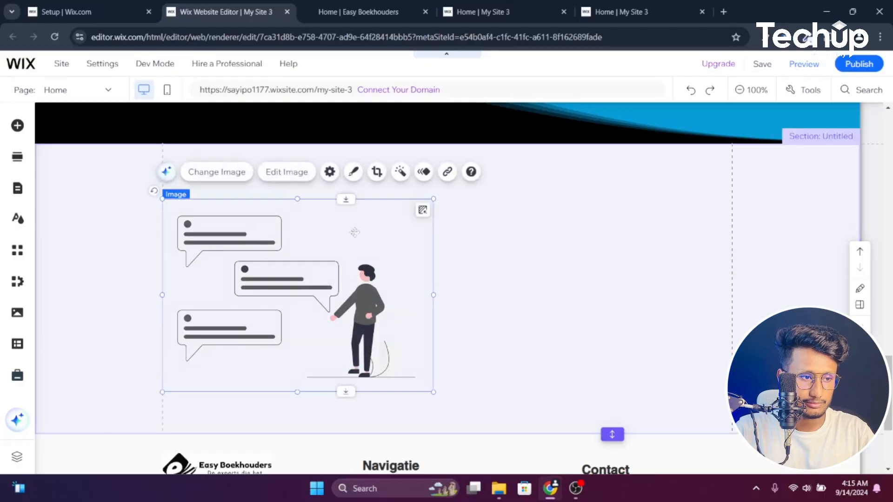
{"action": "left_click", "coordinate": [522, 217]}
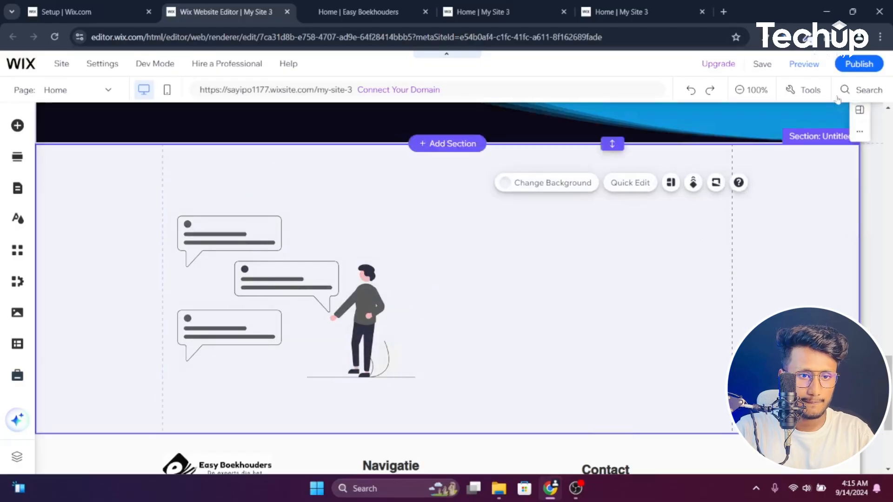
Publish the site, review the reference site's support section meanwhile, and dismiss the publishing dialog
{"action": "left_click", "coordinate": [862, 66]}
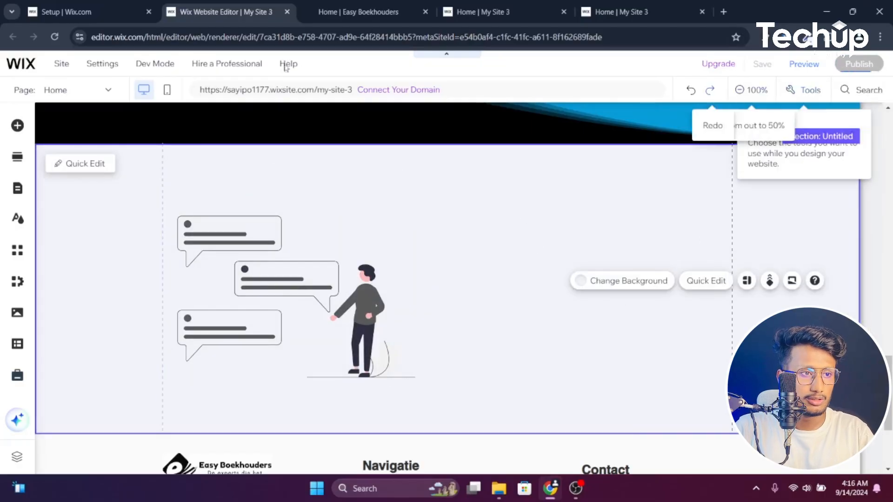
{"action": "left_click", "coordinate": [335, 12]}
{"action": "scroll", "coordinate": [473, 243], "scroll_direction": "down", "scroll_amount": 4}
{"action": "scroll", "coordinate": [473, 243], "scroll_direction": "up", "scroll_amount": 3}
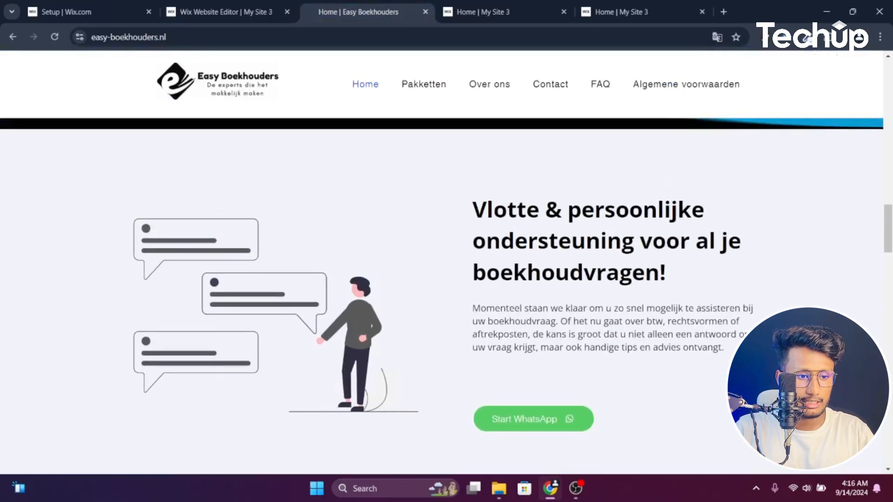
{"action": "left_click", "coordinate": [218, 12]}
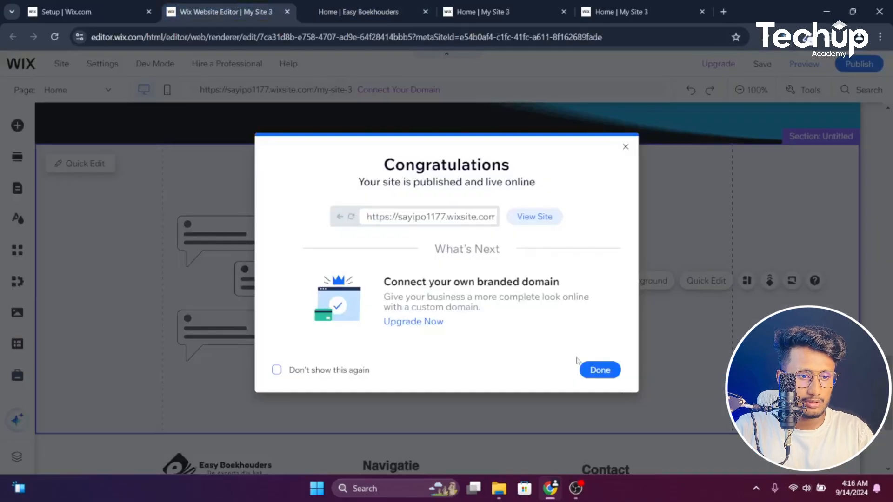
{"action": "left_click", "coordinate": [587, 369]}
Copy the hero heading "Snelle en persoonlijke hulp bij al je boekhoudkundige vragen!" into the new support section beside the chat illustration
{"action": "scroll", "coordinate": [513, 345], "scroll_direction": "up", "scroll_amount": 15}
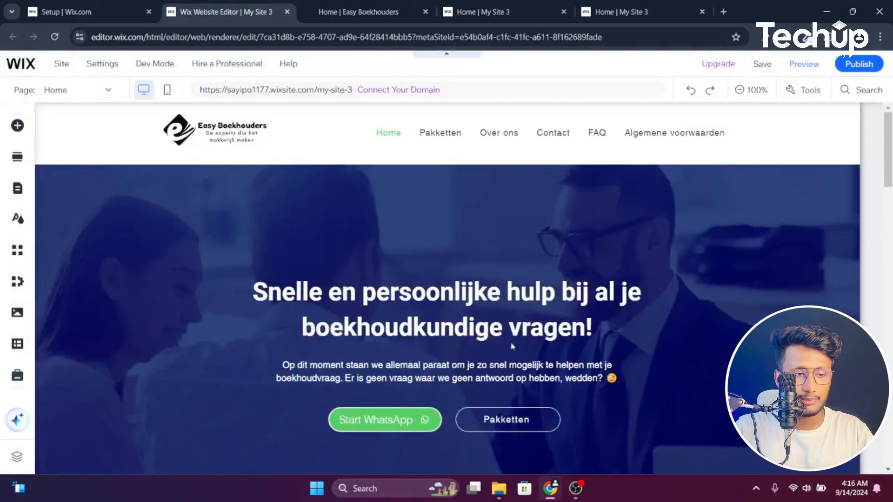
{"action": "left_click", "coordinate": [485, 314]}
{"action": "right_click", "coordinate": [482, 312]}
{"action": "left_click", "coordinate": [520, 277]}
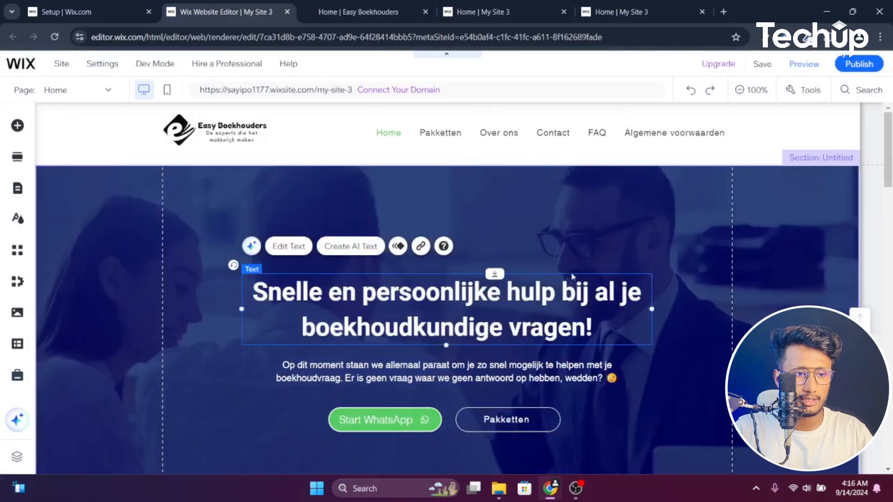
{"action": "scroll", "coordinate": [574, 277], "scroll_direction": "down", "scroll_amount": 15}
{"action": "scroll", "coordinate": [573, 277], "scroll_direction": "up", "scroll_amount": 5}
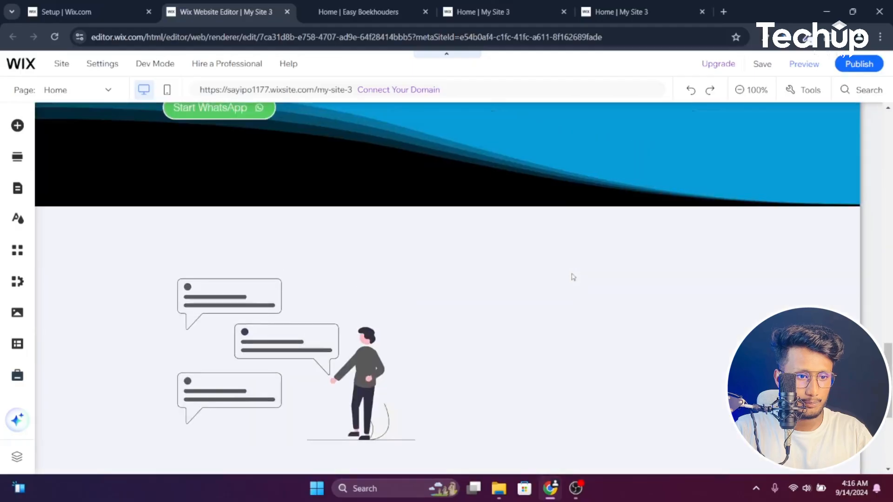
{"action": "right_click", "coordinate": [552, 292]}
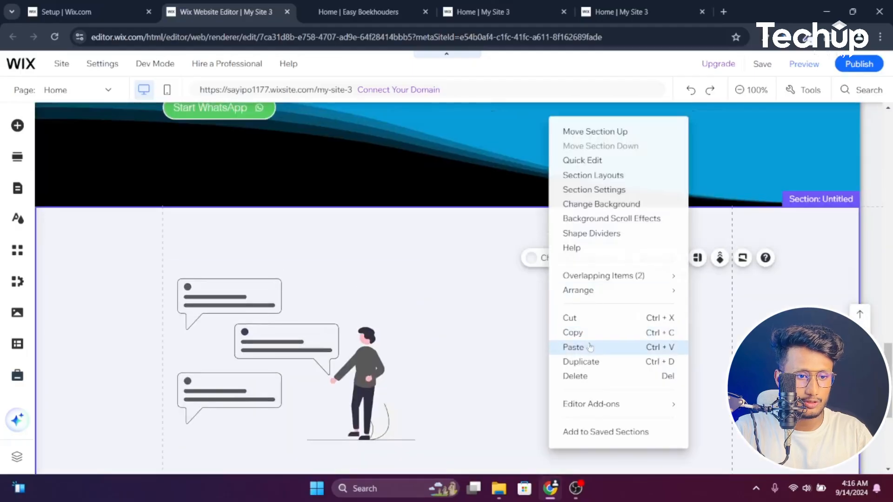
{"action": "left_click", "coordinate": [623, 347]}
{"action": "left_click_drag", "start_coordinate": [656, 317], "coordinate": [482, 291]}
Replace the pasted heading's text with the reference site's "Vlotte & persoonlijke ondersteuning voor al je boekhoudvragen!"
{"action": "left_click", "coordinate": [338, 6]}
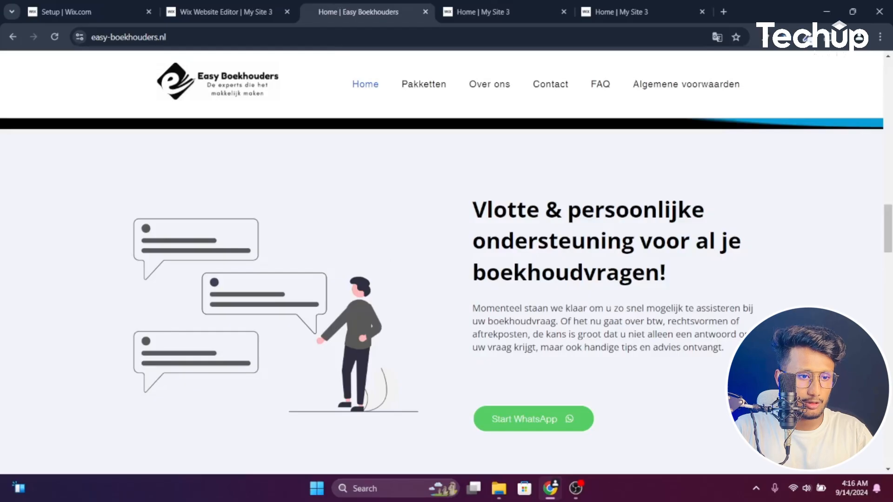
{"action": "triple_click", "coordinate": [568, 273]}
{"action": "left_click", "coordinate": [225, 11]}
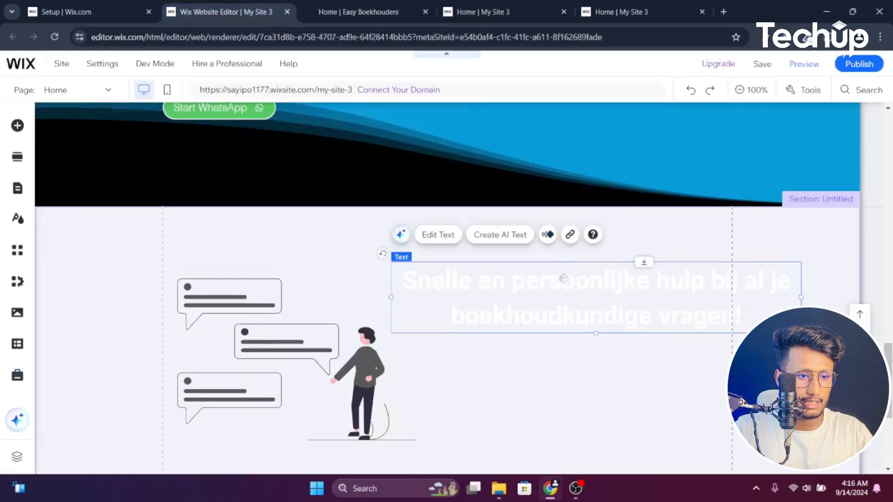
{"action": "double_click", "coordinate": [562, 279]}
{"action": "key", "text": "ctrl+v"}
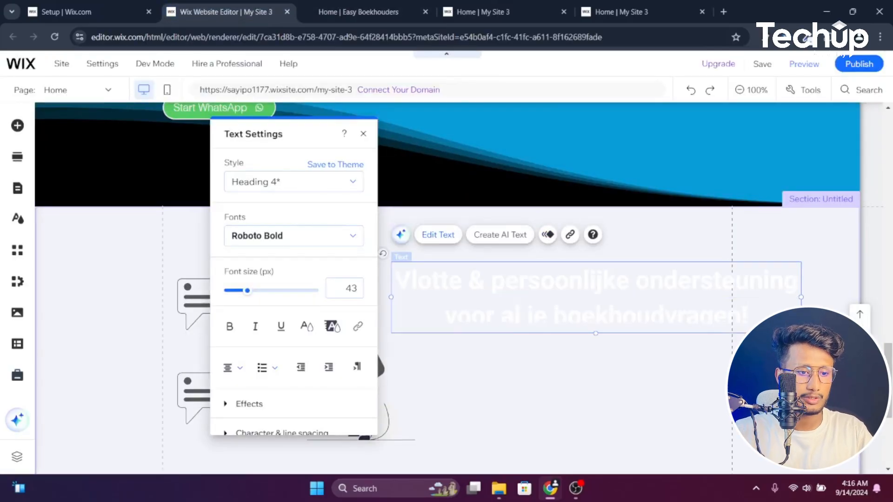
Change the entire support heading's text colour to the dark theme colour
{"action": "key", "text": "ctrl+a"}
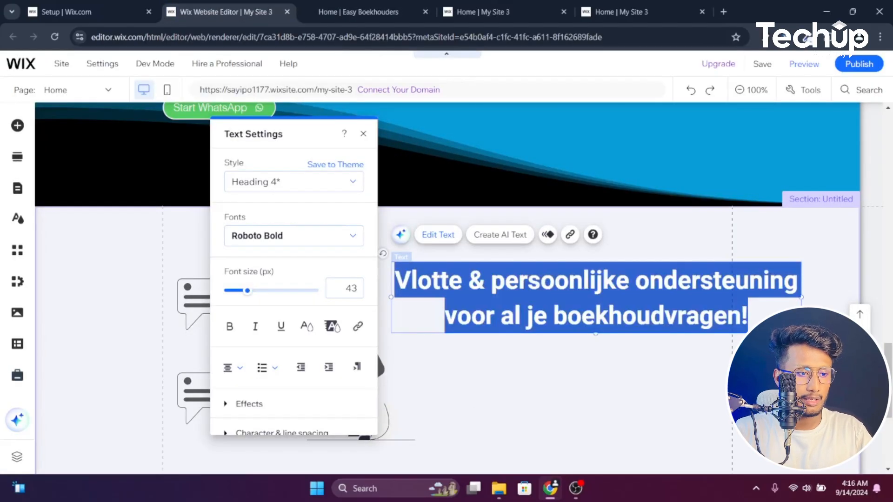
{"action": "left_click", "coordinate": [307, 327]}
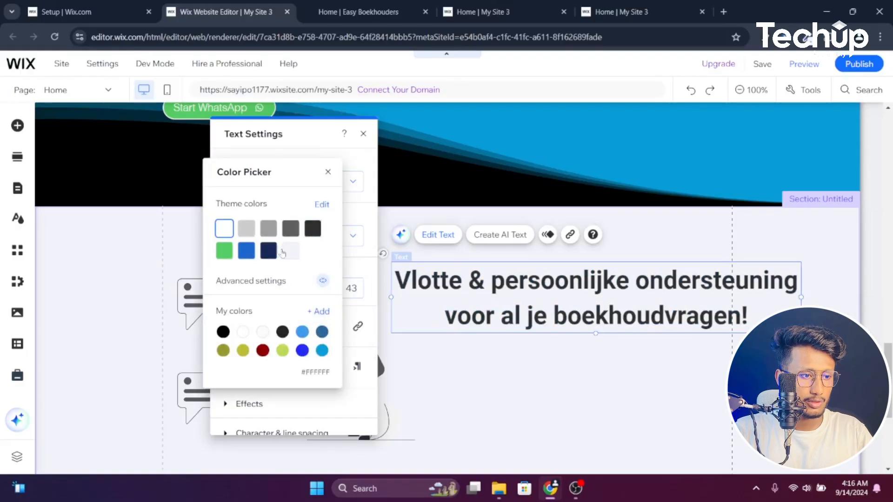
{"action": "left_click", "coordinate": [311, 141]}
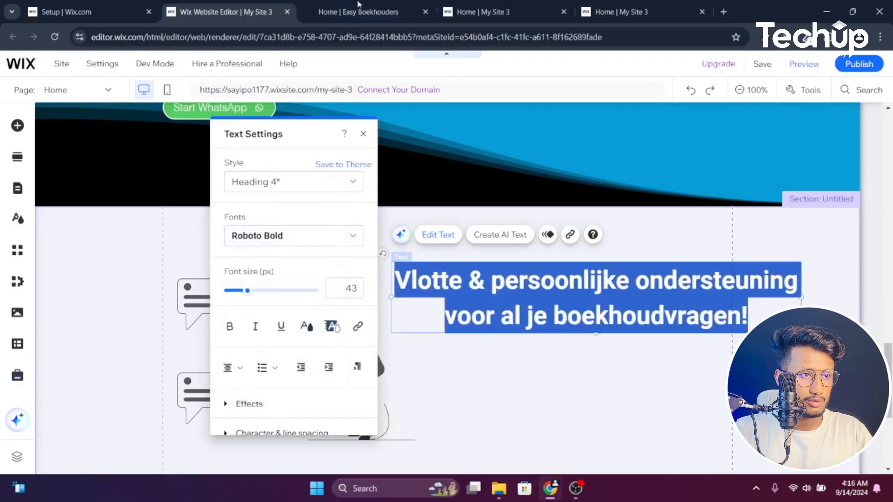
Inspect the reference site's support heading font and set the new support heading's font size to 38 px
{"action": "left_click", "coordinate": [361, 7]}
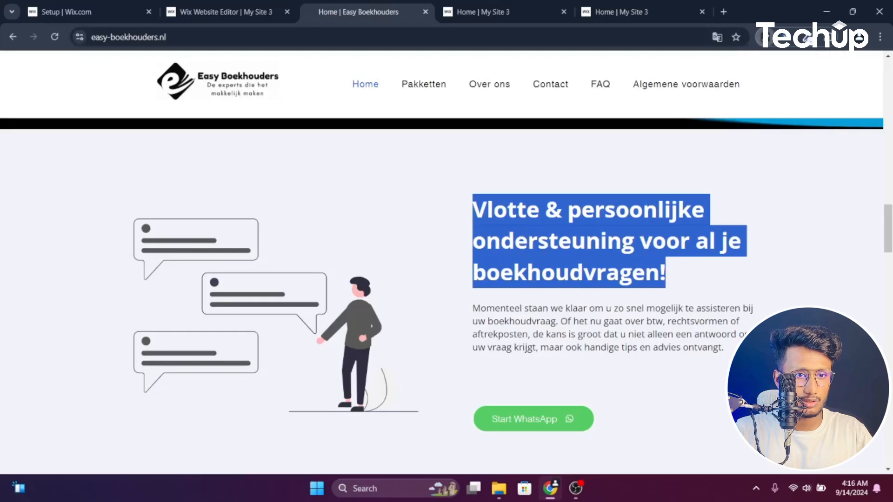
{"action": "left_click", "coordinate": [600, 242]}
{"action": "left_click", "coordinate": [232, 9]}
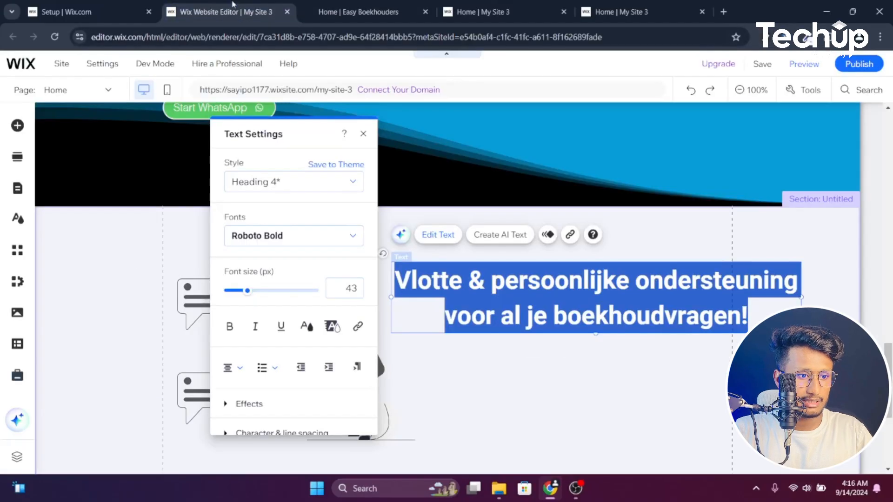
{"action": "left_click", "coordinate": [333, 285]}
{"action": "key", "text": "Down"}
{"action": "key", "text": "Down"}
{"action": "key", "text": "Down"}
{"action": "key", "text": "Down"}
{"action": "key", "text": "Down"}
{"action": "key", "text": "Down"}
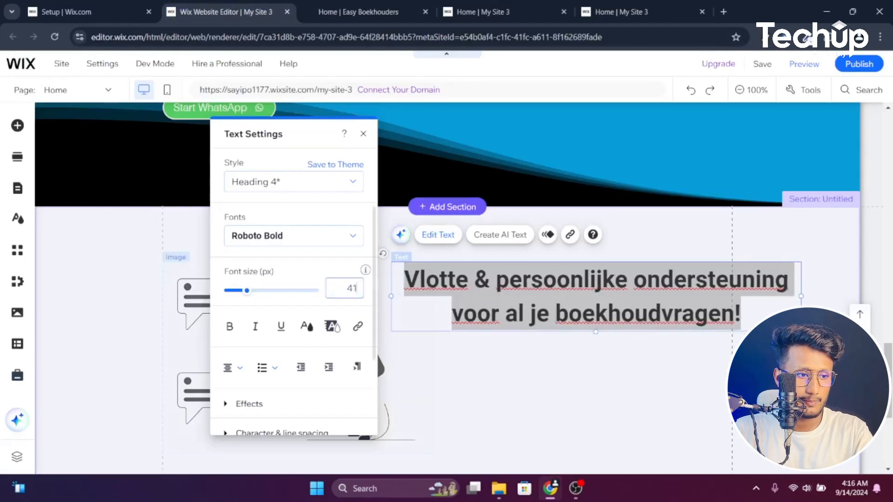
{"action": "key", "text": "Up"}
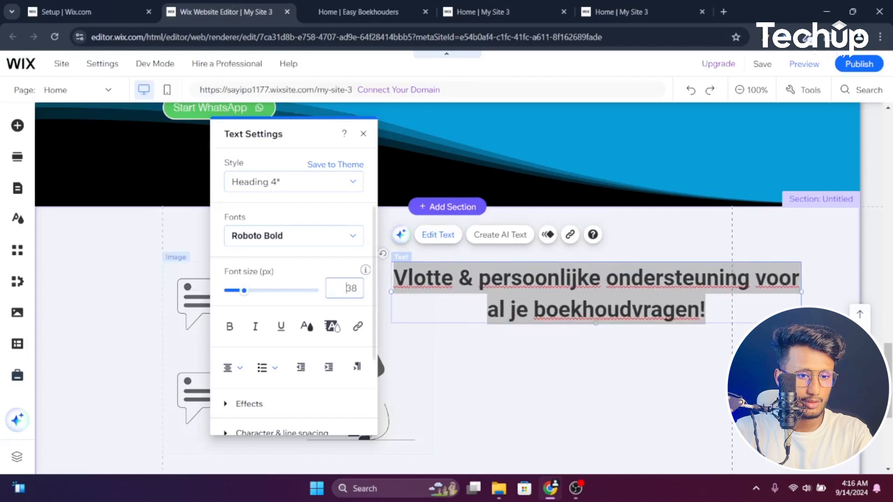
Left-align the support heading, narrow its text box to wrap over three lines, and shift it away from the illustration
{"action": "left_click", "coordinate": [236, 366]}
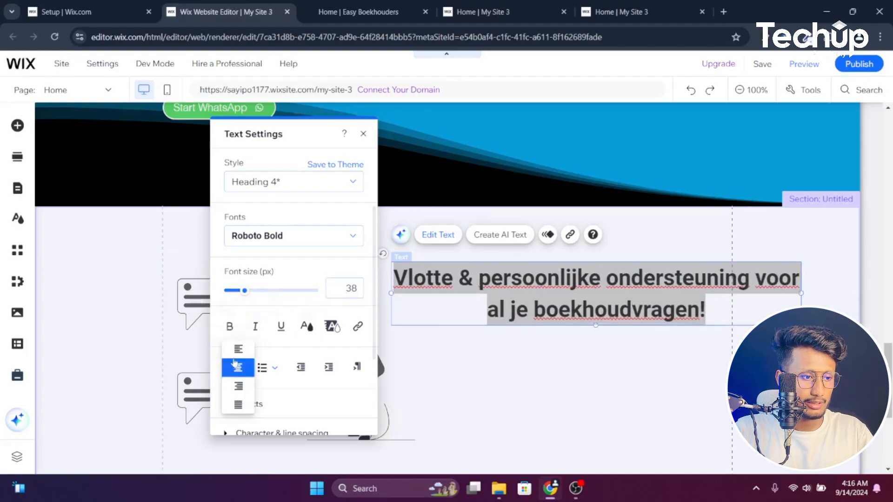
{"action": "left_click", "coordinate": [235, 354]}
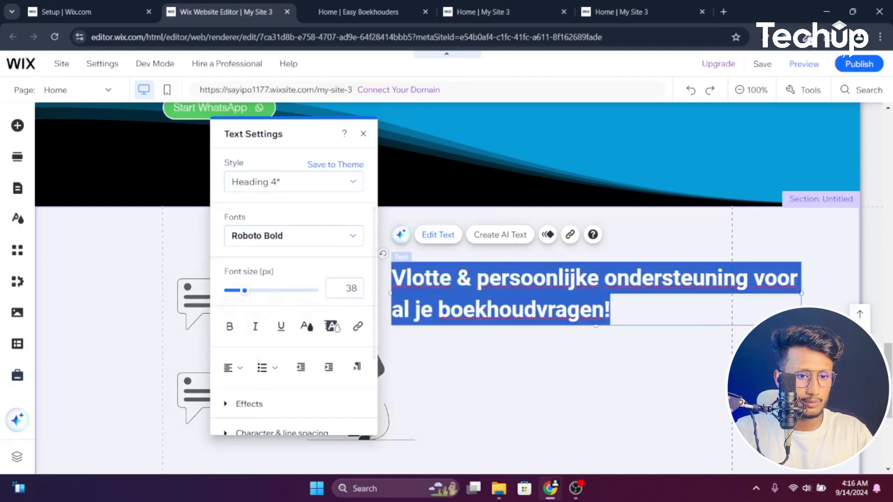
{"action": "left_click_drag", "start_coordinate": [801, 293], "coordinate": [726, 293]}
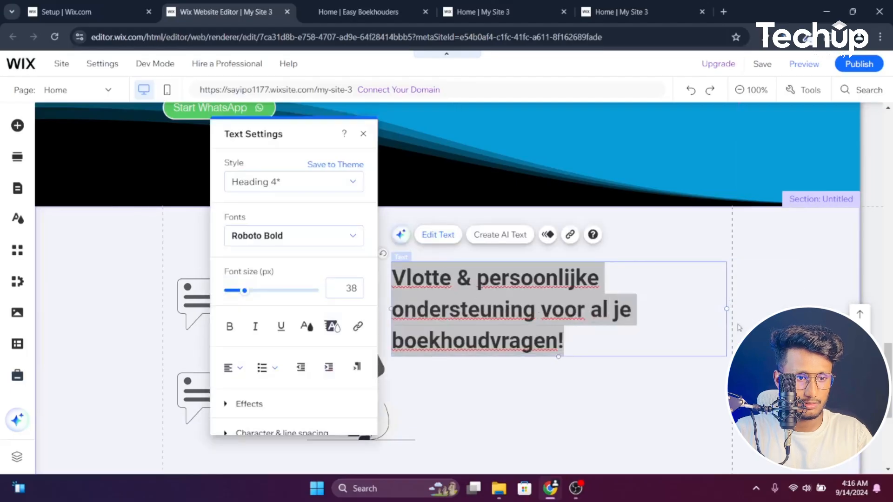
{"action": "left_click", "coordinate": [754, 301]}
{"action": "left_click", "coordinate": [600, 310]}
{"action": "left_click_drag", "start_coordinate": [600, 309], "coordinate": [633, 312]}
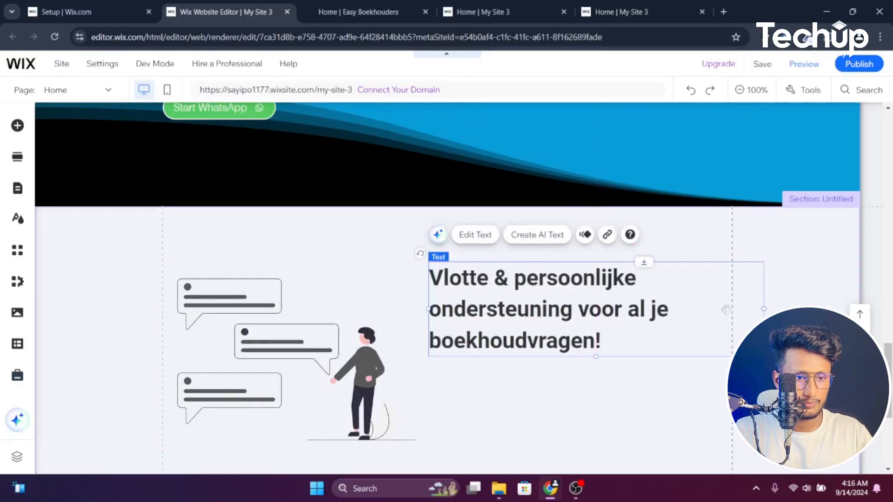
Set the support heading's font size to 35 px
{"action": "double_click", "coordinate": [678, 312]}
{"action": "left_click", "coordinate": [383, 288]}
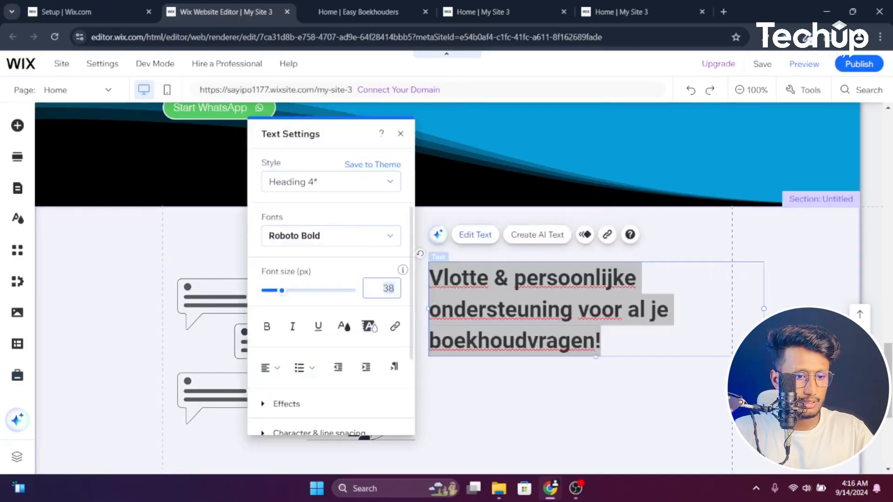
{"action": "key", "text": "Down"}
{"action": "key", "text": "Down"}
{"action": "key", "text": "Down"}
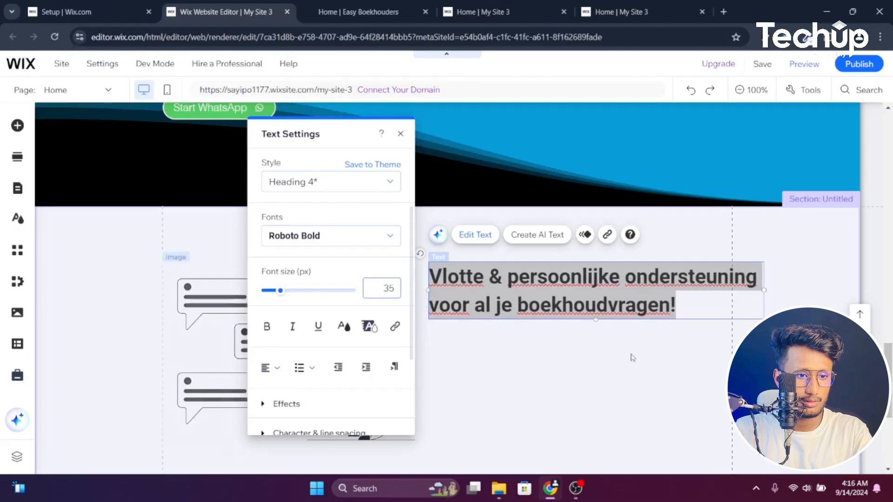
{"action": "left_click", "coordinate": [633, 358]}
Reposition and narrow the support heading's box so it wraps over three lines and ends at the section's right guide
{"action": "left_click", "coordinate": [683, 277]}
{"action": "left_click_drag", "start_coordinate": [683, 277], "coordinate": [669, 291]}
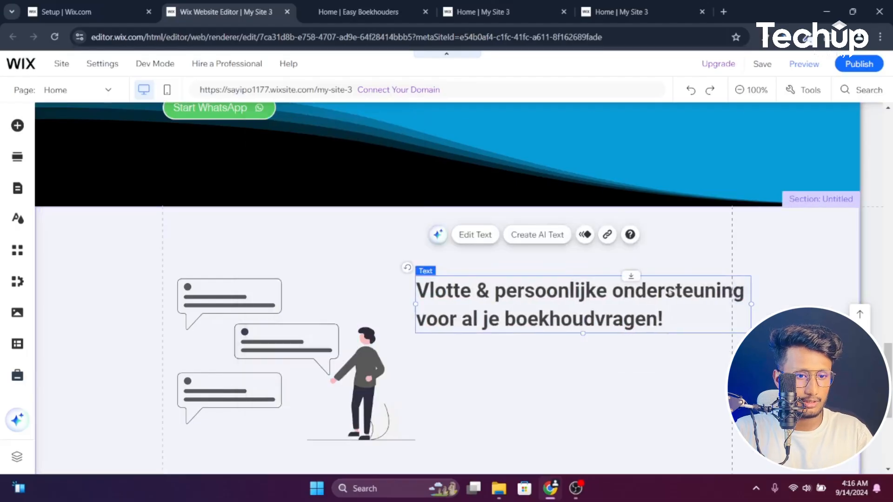
{"action": "left_click_drag", "start_coordinate": [752, 304], "coordinate": [704, 303]}
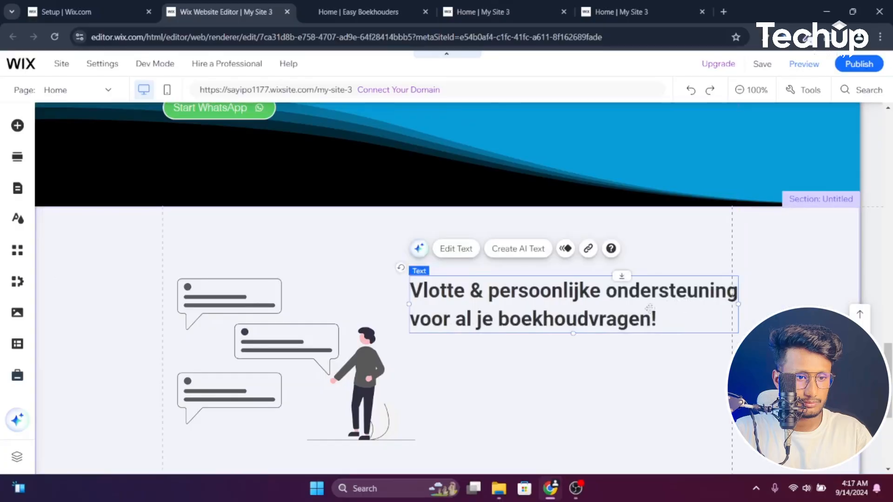
{"action": "left_click_drag", "start_coordinate": [410, 304], "coordinate": [500, 305]}
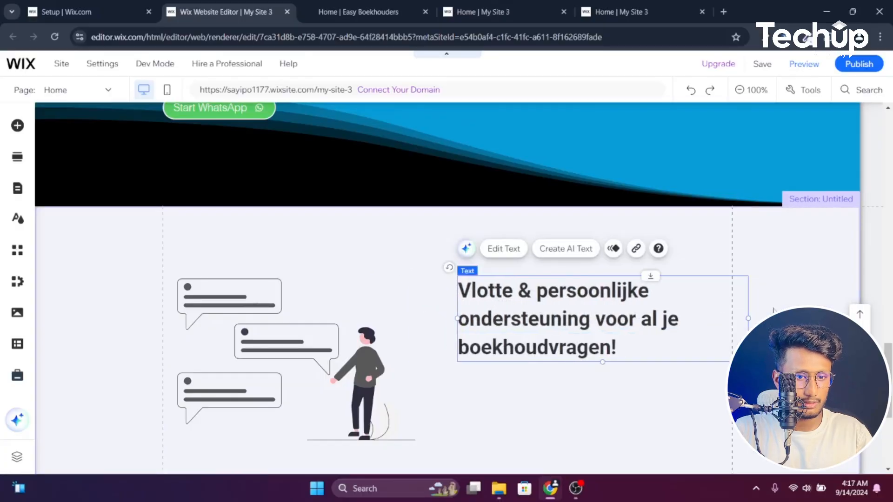
{"action": "left_click_drag", "start_coordinate": [748, 318], "coordinate": [733, 318]}
Copy the paragraph beginning "Momenteel staan we klaar" from the reference site's support section and return to the Wix editor
{"action": "scroll", "coordinate": [335, 280], "scroll_direction": "down", "scroll_amount": 2}
{"action": "left_click", "coordinate": [335, 280]}
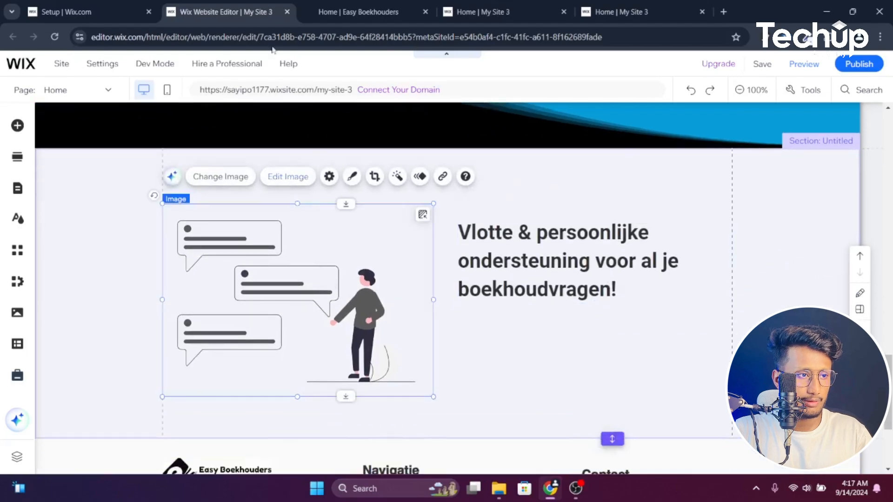
{"action": "left_click", "coordinate": [347, 3]}
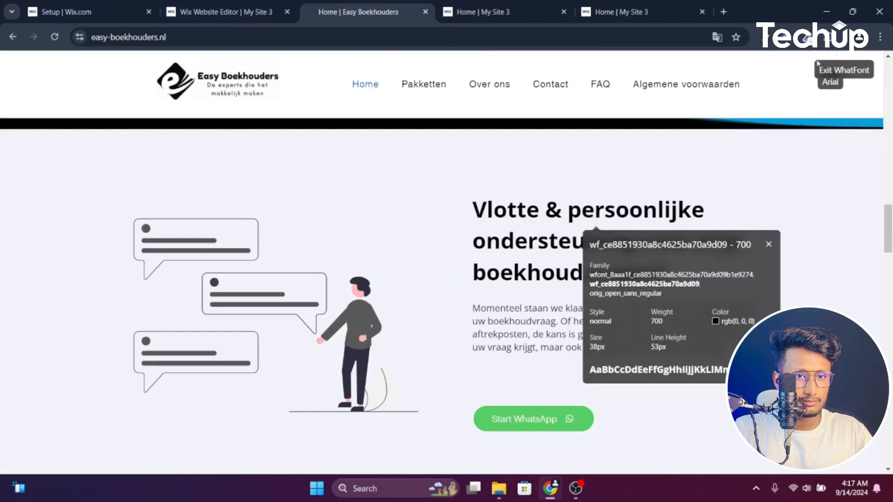
{"action": "left_click", "coordinate": [863, 75]}
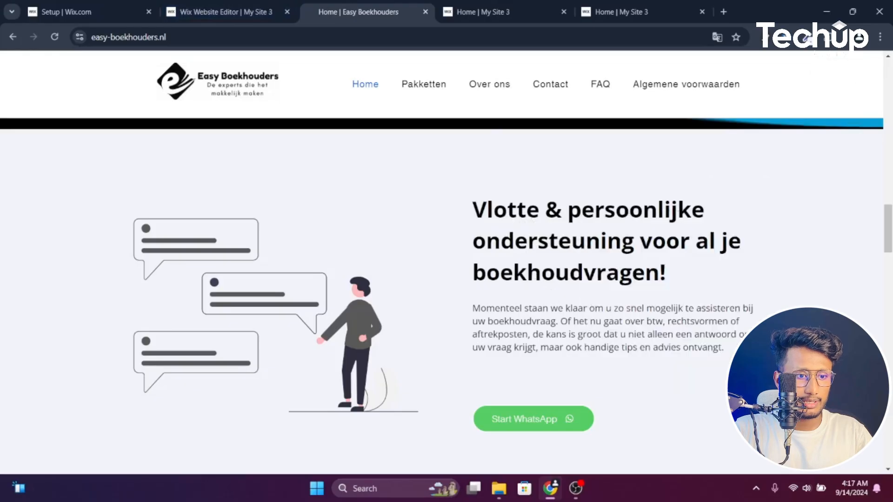
{"action": "triple_click", "coordinate": [605, 326]}
{"action": "key", "text": "ctrl+c"}
{"action": "left_click", "coordinate": [219, 12]}
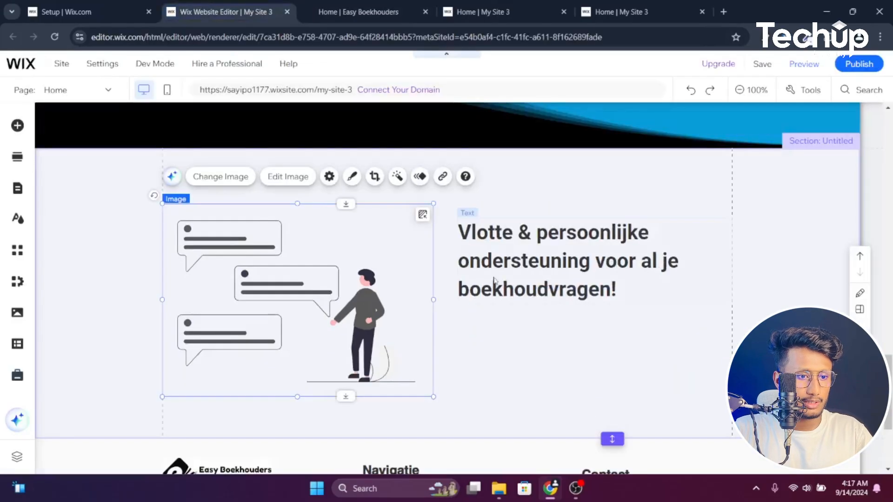
Copy the "Onze diensten" paragraph text box into the support section and place it directly beneath the support heading
{"action": "scroll", "coordinate": [286, 203], "scroll_direction": "up", "scroll_amount": 5}
{"action": "scroll", "coordinate": [286, 202], "scroll_direction": "up", "scroll_amount": 2}
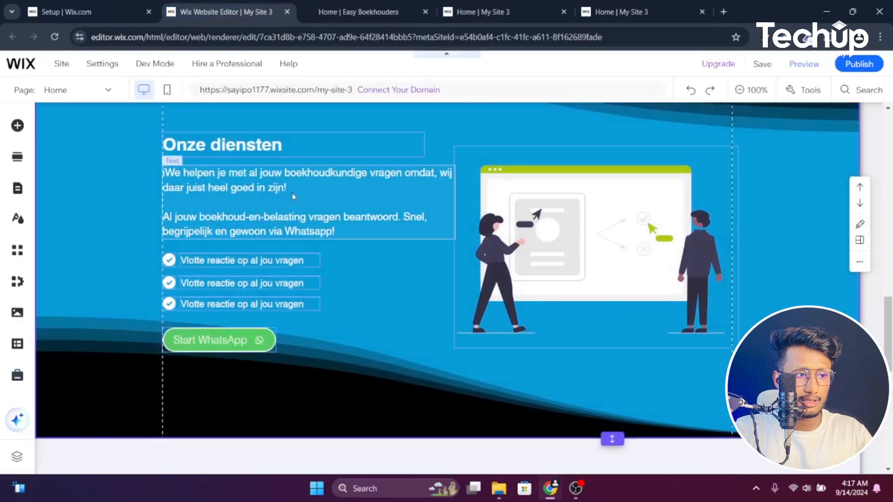
{"action": "left_click", "coordinate": [292, 198]}
{"action": "right_click", "coordinate": [292, 197]}
{"action": "left_click", "coordinate": [315, 274]}
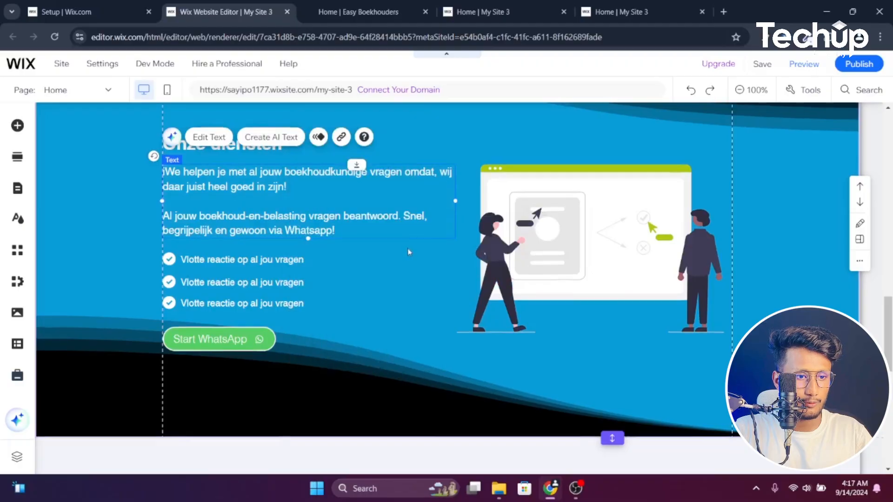
{"action": "scroll", "coordinate": [570, 309], "scroll_direction": "down", "scroll_amount": 6}
{"action": "left_click", "coordinate": [587, 319]}
{"action": "right_click", "coordinate": [517, 273]}
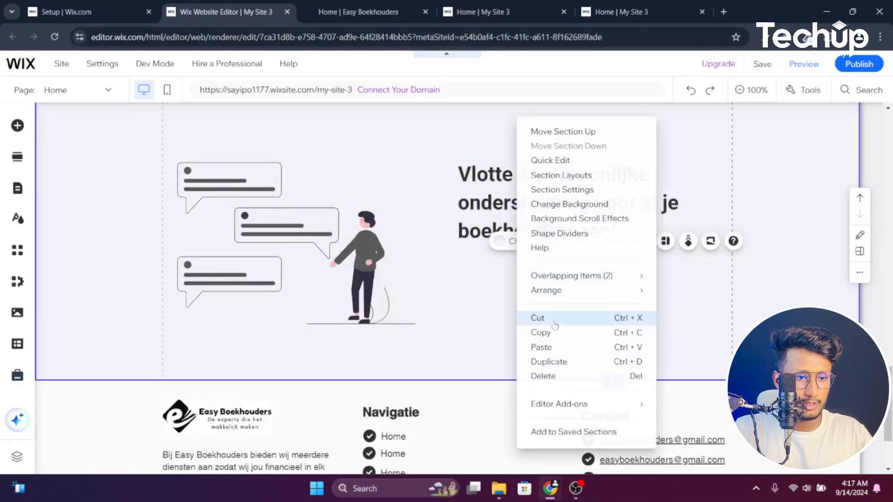
{"action": "left_click", "coordinate": [559, 347]}
{"action": "left_click_drag", "start_coordinate": [576, 285], "coordinate": [507, 268]}
Replace the pasted paragraph with the reference site's "Momenteel staan we klaar" text and narrow its box to the section's right guide
{"action": "double_click", "coordinate": [507, 268]}
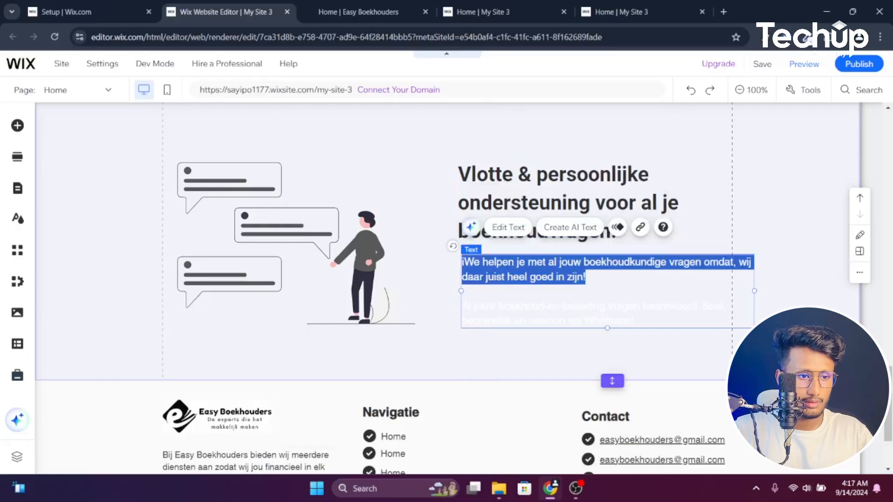
{"action": "key", "text": "ctrl+v"}
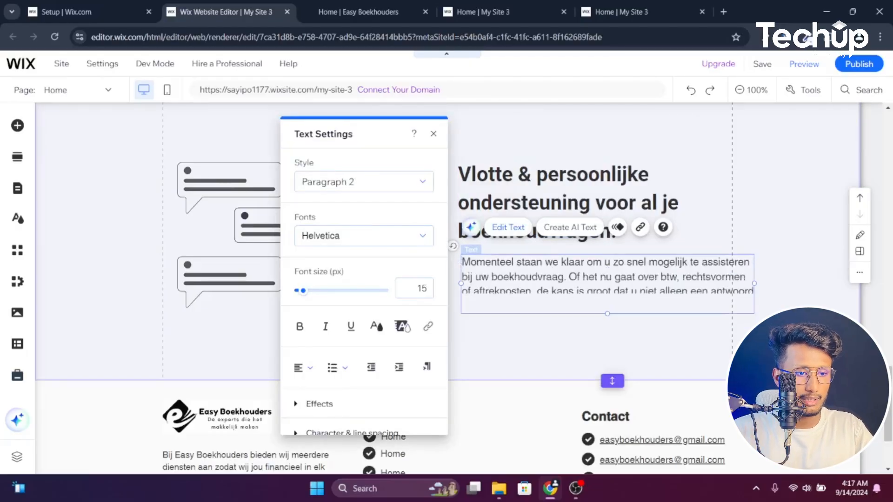
{"action": "key", "text": "Escape"}
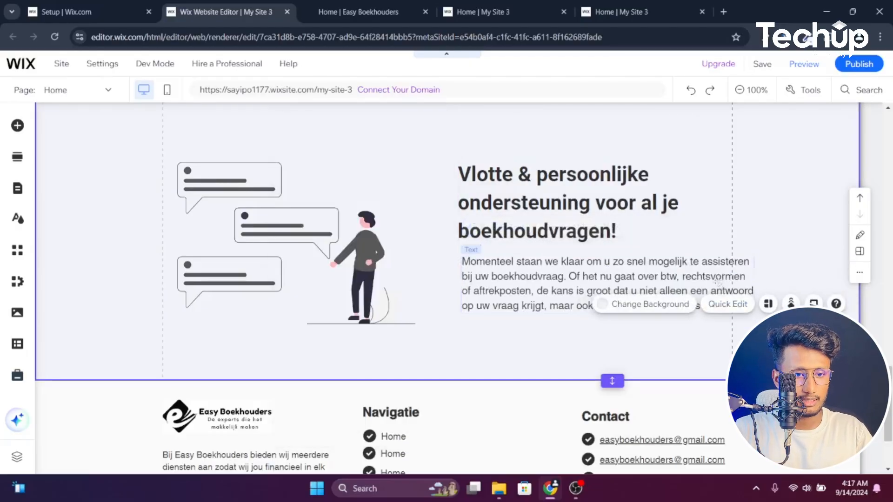
{"action": "left_click_drag", "start_coordinate": [750, 282], "coordinate": [732, 281]}
{"action": "left_click", "coordinate": [758, 281]}
Move the support heading and its paragraph slightly upward, leaving a small gap between them
{"action": "scroll", "coordinate": [674, 310], "scroll_direction": "up", "scroll_amount": 3}
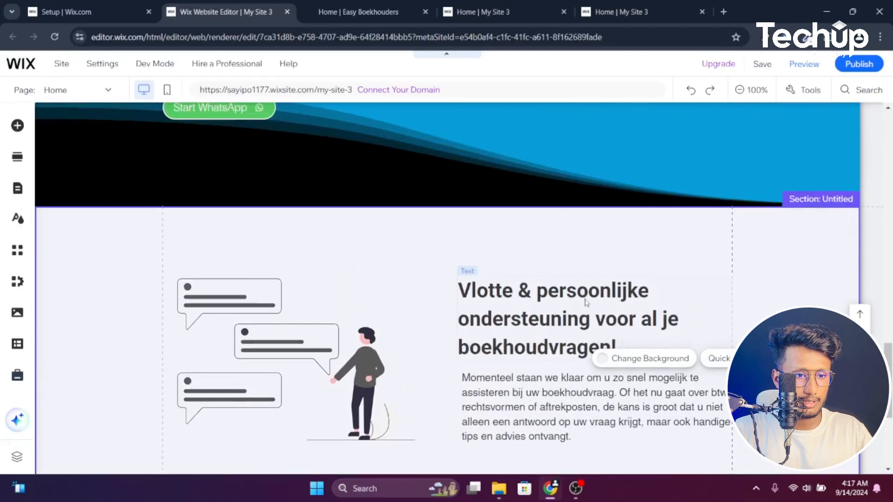
{"action": "left_click_drag", "start_coordinate": [585, 302], "coordinate": [587, 289]}
{"action": "left_click", "coordinate": [549, 395]}
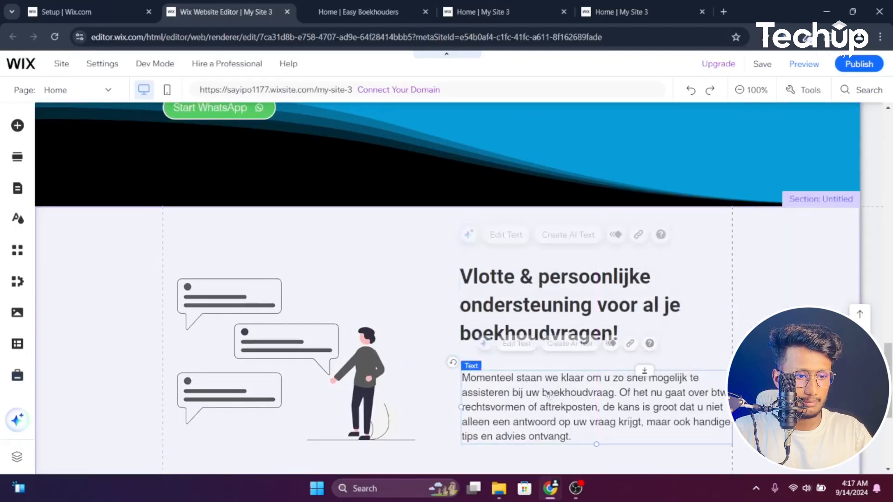
{"action": "left_click_drag", "start_coordinate": [550, 396], "coordinate": [549, 388]}
Copy the Start WhatsApp button from the "Onze diensten" section into the support section below the paragraph
{"action": "scroll", "coordinate": [250, 212], "scroll_direction": "up", "scroll_amount": 3}
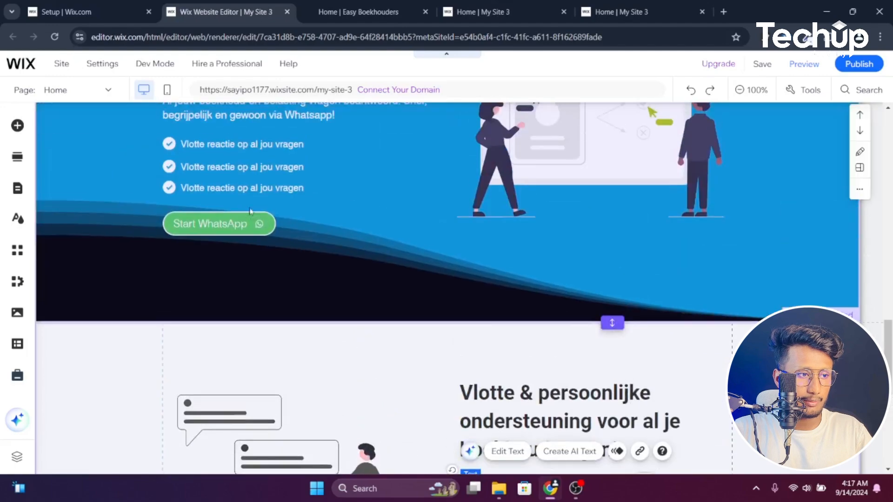
{"action": "left_click", "coordinate": [240, 224]}
{"action": "right_click", "coordinate": [240, 224]}
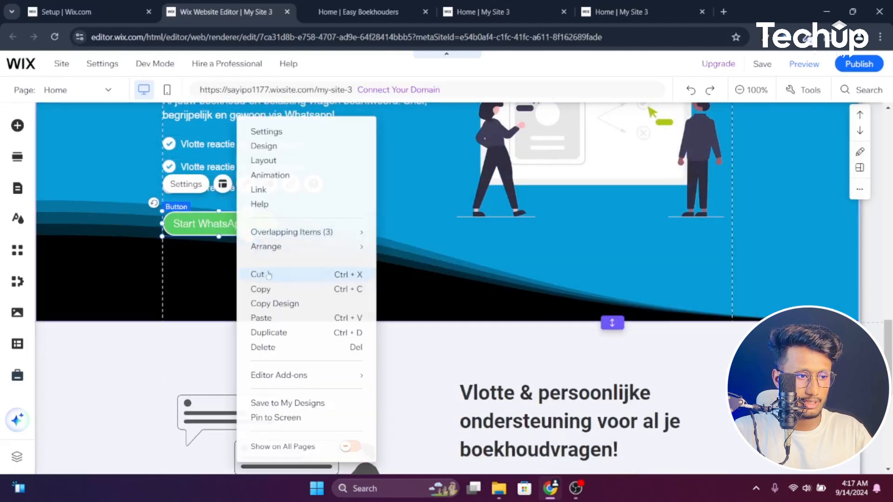
{"action": "left_click", "coordinate": [270, 290]}
{"action": "scroll", "coordinate": [549, 291], "scroll_direction": "down", "scroll_amount": 5}
{"action": "right_click", "coordinate": [542, 333]}
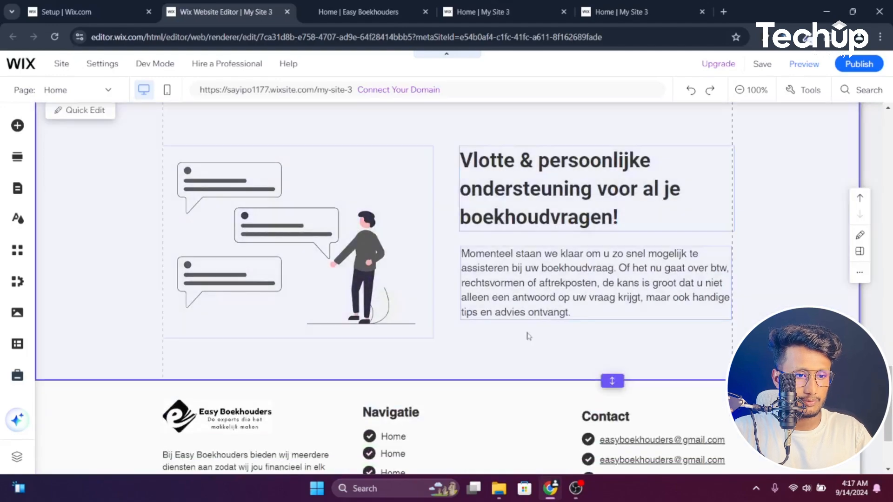
{"action": "left_click", "coordinate": [567, 348]}
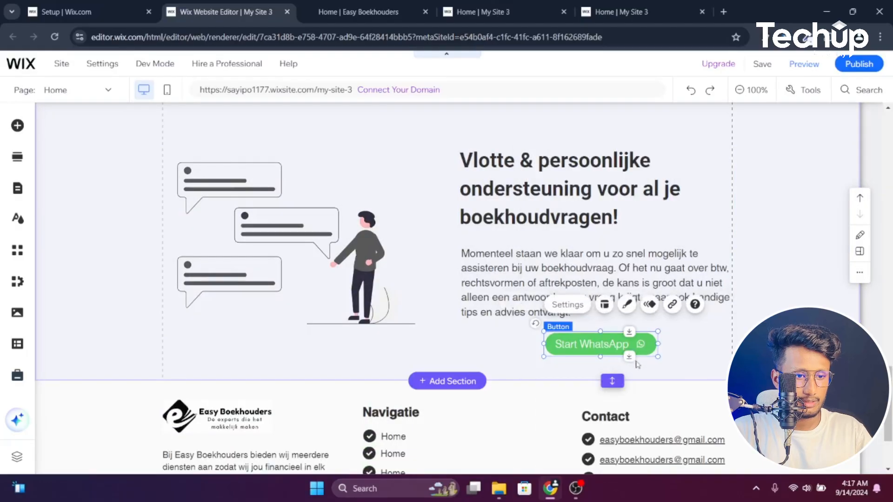
Extend the support section to about 543 px high and align the Start WhatsApp button with the paragraph's left edge
{"action": "left_click_drag", "start_coordinate": [614, 381], "coordinate": [612, 404]}
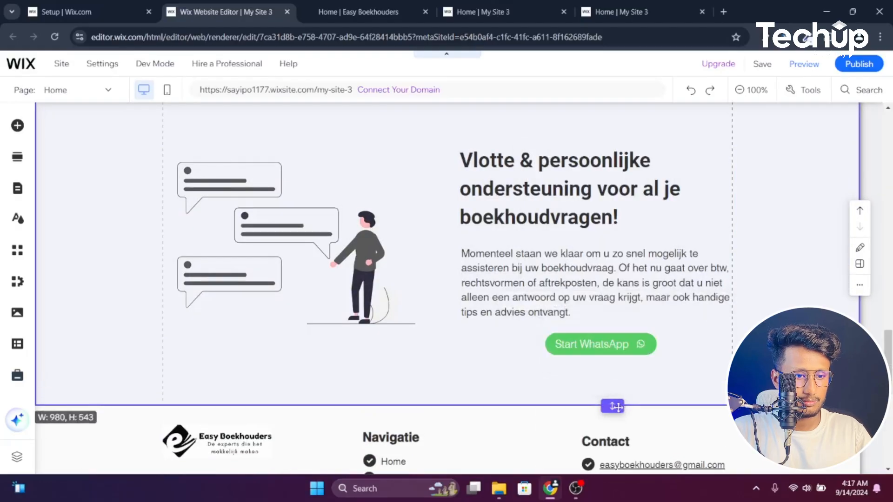
{"action": "left_click_drag", "start_coordinate": [609, 350], "coordinate": [517, 343]}
Nudge the chat illustration slightly down and the support paragraph slightly up to balance the section's layout
{"action": "left_click", "coordinate": [341, 236]}
{"action": "left_click_drag", "start_coordinate": [341, 236], "coordinate": [341, 245]}
{"action": "left_click", "coordinate": [566, 294]}
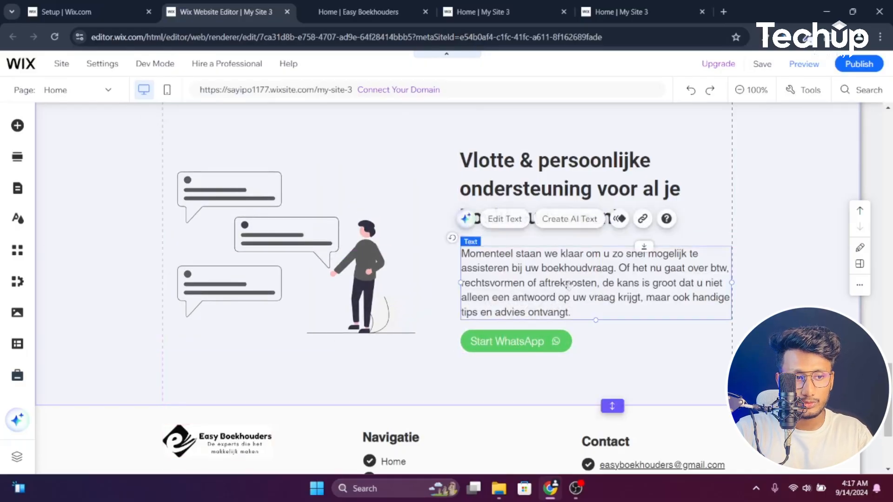
{"action": "left_click_drag", "start_coordinate": [618, 292], "coordinate": [618, 288]}
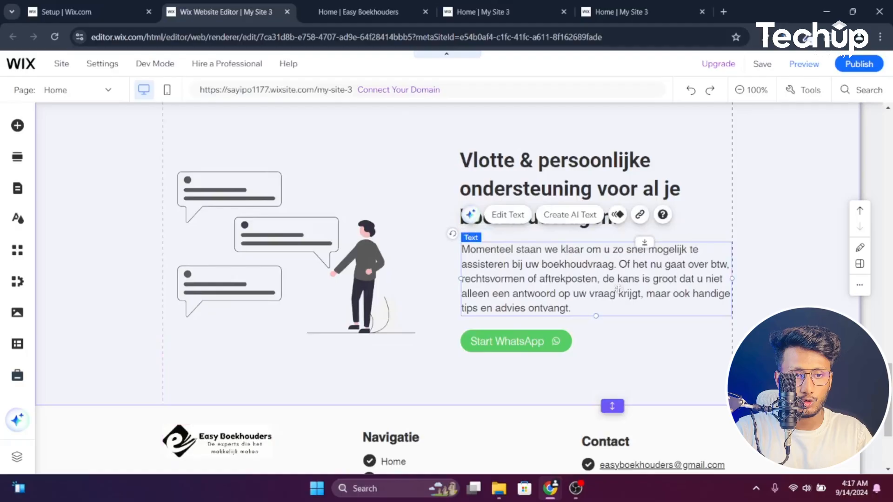
{"action": "left_click", "coordinate": [760, 170]}
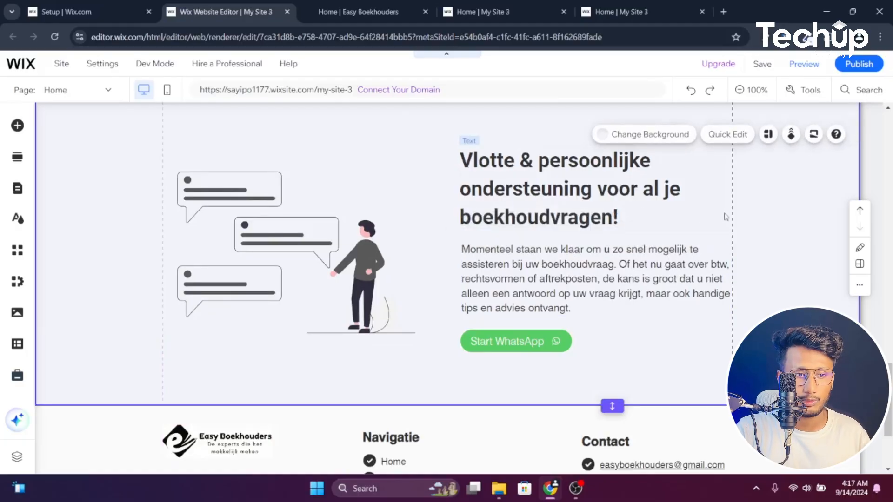
Publish the site with the completed support section and dismiss the publish confirmations
{"action": "scroll", "coordinate": [604, 292], "scroll_direction": "down", "scroll_amount": 3}
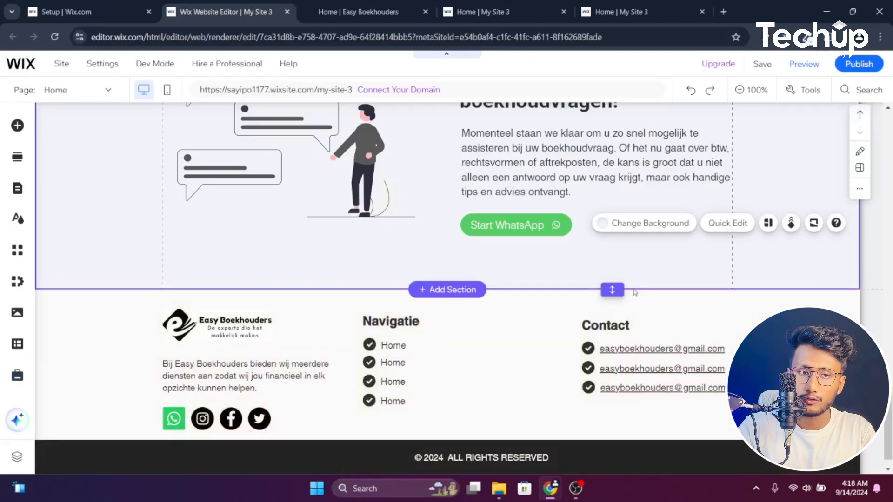
{"action": "mouse_move", "coordinate": [854, 69]}
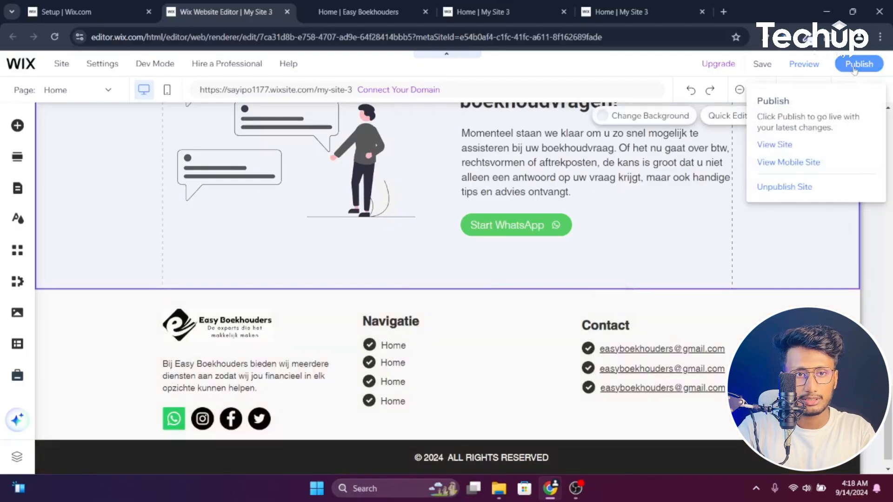
{"action": "left_click", "coordinate": [855, 65]}
{"action": "scroll", "coordinate": [721, 275], "scroll_direction": "up", "scroll_amount": 2}
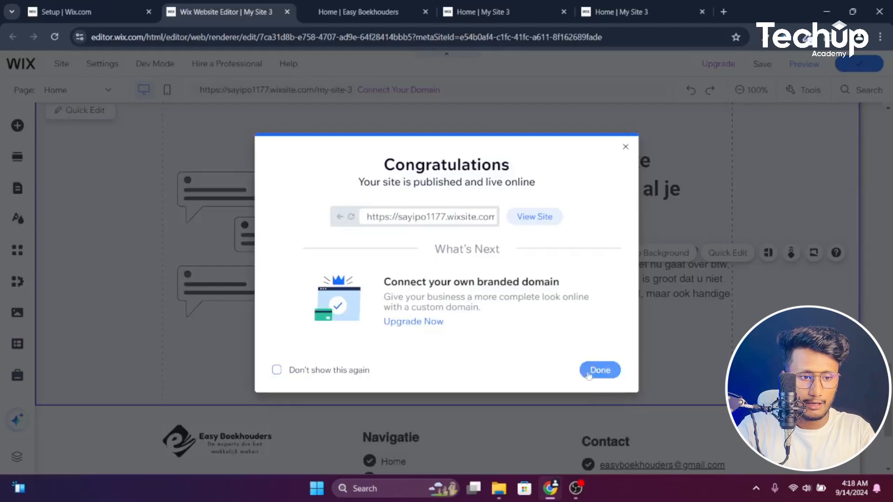
{"action": "left_click", "coordinate": [597, 369]}
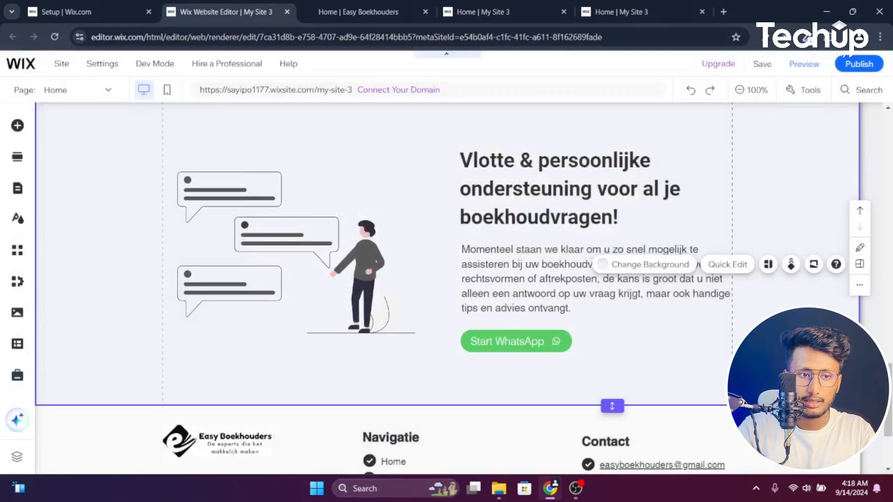
{"action": "scroll", "coordinate": [791, 260], "scroll_direction": "up", "scroll_amount": 3}
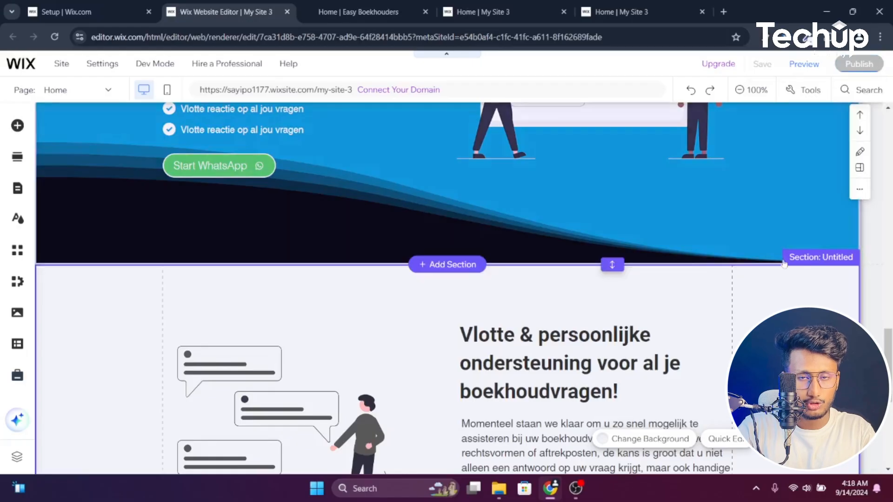
{"action": "scroll", "coordinate": [789, 263], "scroll_direction": "down", "scroll_amount": 3}
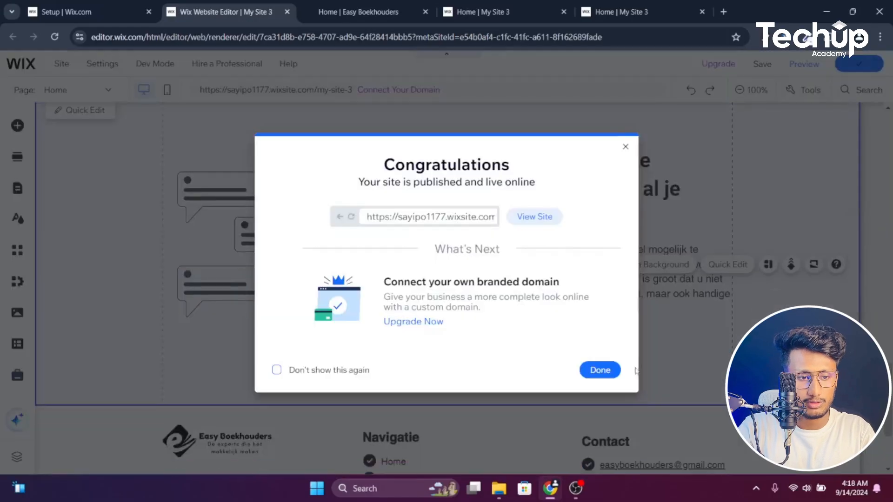
{"action": "left_click", "coordinate": [606, 371]}
{"action": "mouse_move", "coordinate": [859, 71]}
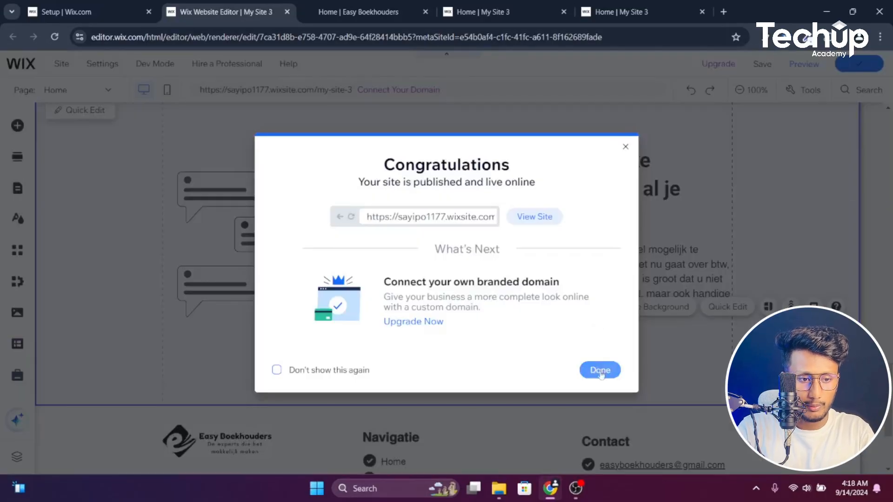
{"action": "left_click", "coordinate": [600, 372]}
{"action": "scroll", "coordinate": [496, 208], "scroll_direction": "down", "scroll_amount": 1}
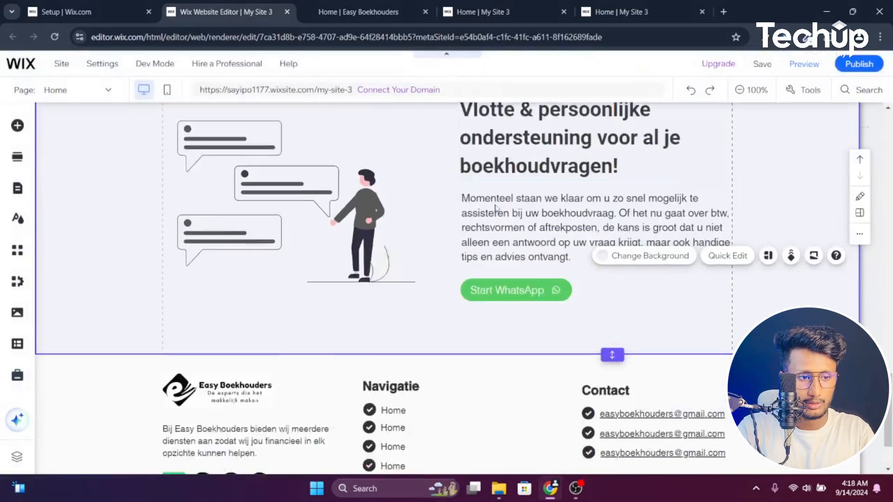
{"action": "scroll", "coordinate": [470, 199], "scroll_direction": "up", "scroll_amount": 3}
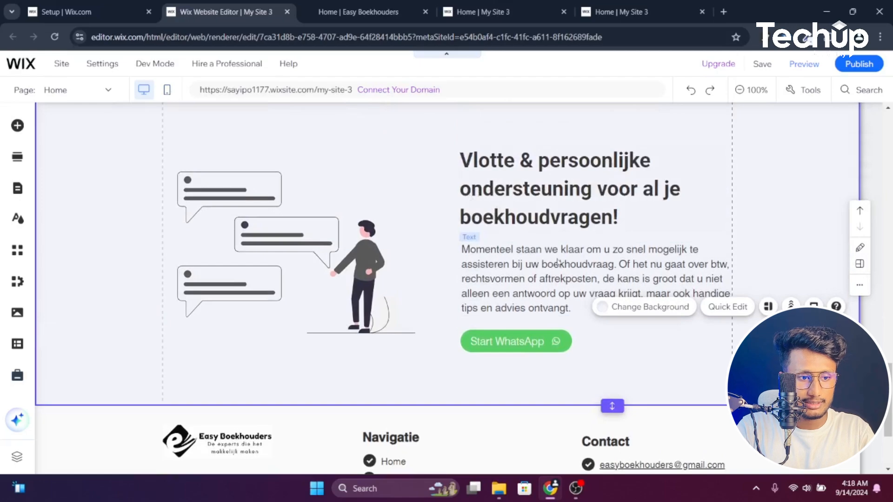
In the mobile layout, extend the support section downward and move the Start WhatsApp button lower, flush with the paragraph's left edge
{"action": "left_click", "coordinate": [167, 91]}
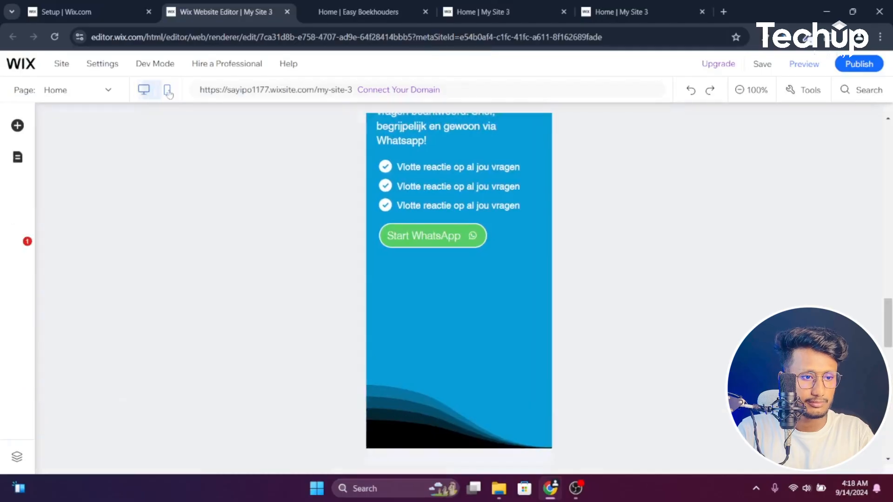
{"action": "scroll", "coordinate": [440, 245], "scroll_direction": "down", "scroll_amount": 2}
{"action": "scroll", "coordinate": [440, 245], "scroll_direction": "down", "scroll_amount": 8}
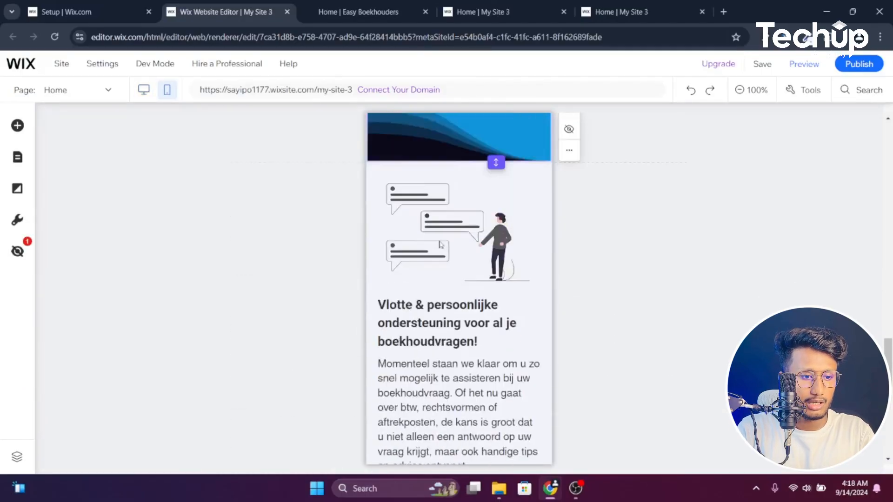
{"action": "scroll", "coordinate": [440, 245], "scroll_direction": "down", "scroll_amount": 1}
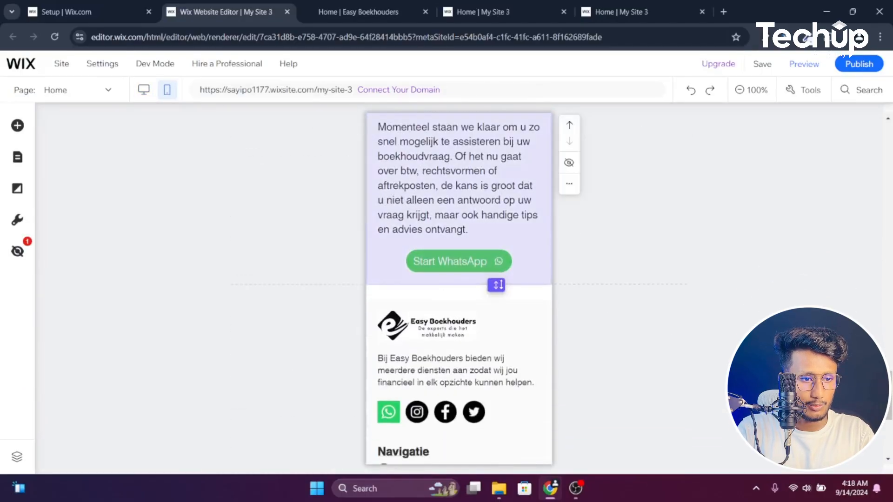
{"action": "left_click_drag", "start_coordinate": [496, 284], "coordinate": [496, 367]}
{"action": "left_click", "coordinate": [487, 258]}
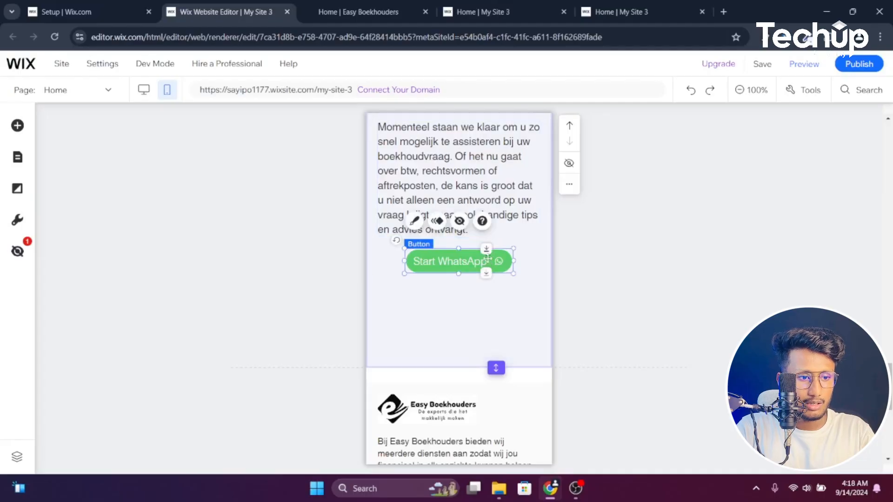
{"action": "left_click_drag", "start_coordinate": [487, 258], "coordinate": [460, 310]}
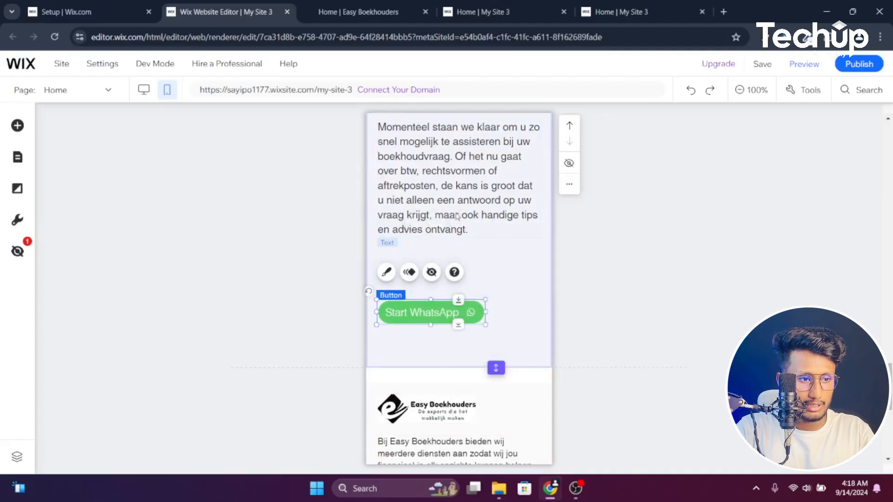
Shift the mobile support section's paragraph, heading and chat illustration down so they sit closer to the Start WhatsApp button
{"action": "left_click", "coordinate": [447, 191]}
{"action": "left_click_drag", "start_coordinate": [448, 190], "coordinate": [453, 240]}
{"action": "scroll", "coordinate": [437, 195], "scroll_direction": "up", "scroll_amount": 2}
{"action": "left_click", "coordinate": [440, 156]}
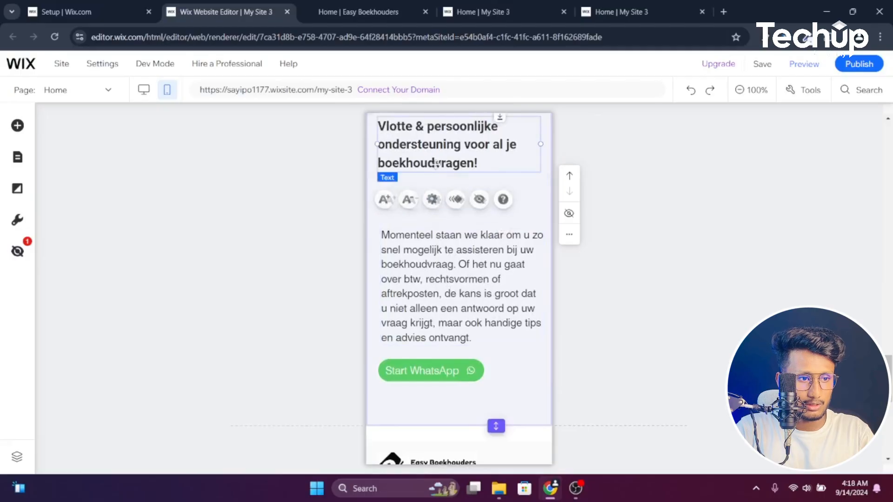
{"action": "left_click_drag", "start_coordinate": [440, 156], "coordinate": [459, 259]}
{"action": "scroll", "coordinate": [447, 214], "scroll_direction": "up", "scroll_amount": 4}
{"action": "left_click", "coordinate": [455, 225]}
{"action": "left_click", "coordinate": [640, 235]}
Check the rearranged mobile support section and publish the mobile layout changes
{"action": "scroll", "coordinate": [494, 226], "scroll_direction": "down", "scroll_amount": 6}
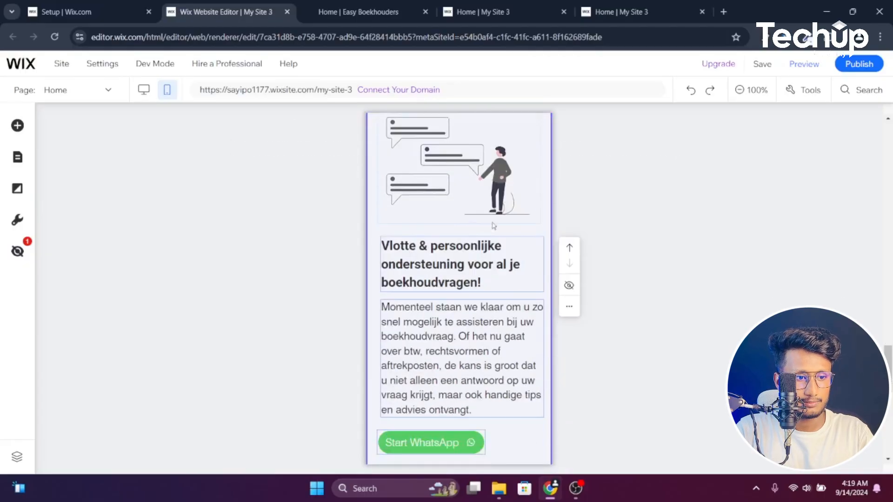
{"action": "left_click", "coordinate": [856, 64]}
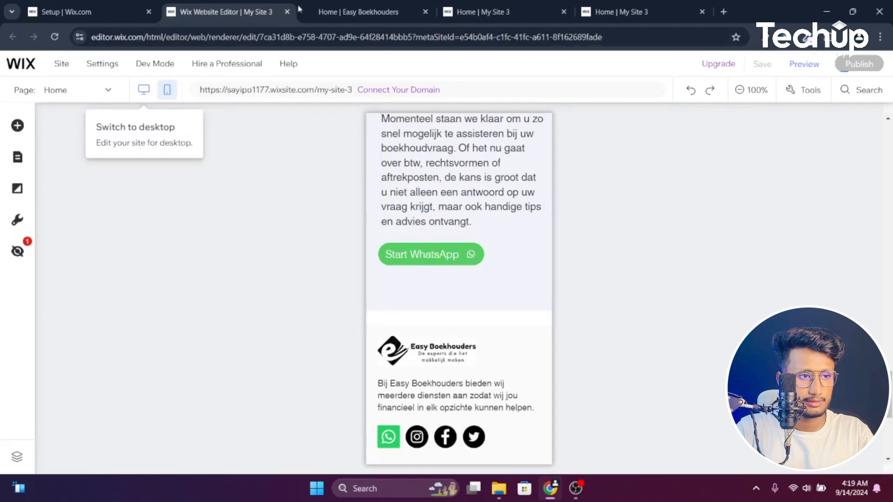
Switch to the reference Easy Boekhouders site and examine the sections before and after its support section
{"action": "left_click", "coordinate": [362, 9]}
{"action": "scroll", "coordinate": [446, 280], "scroll_direction": "down", "scroll_amount": 10}
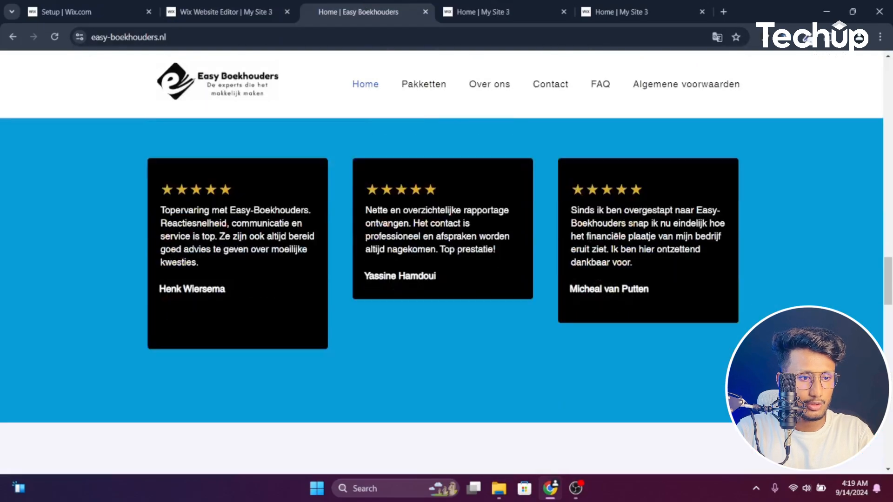
{"action": "scroll", "coordinate": [567, 275], "scroll_direction": "up", "scroll_amount": 15}
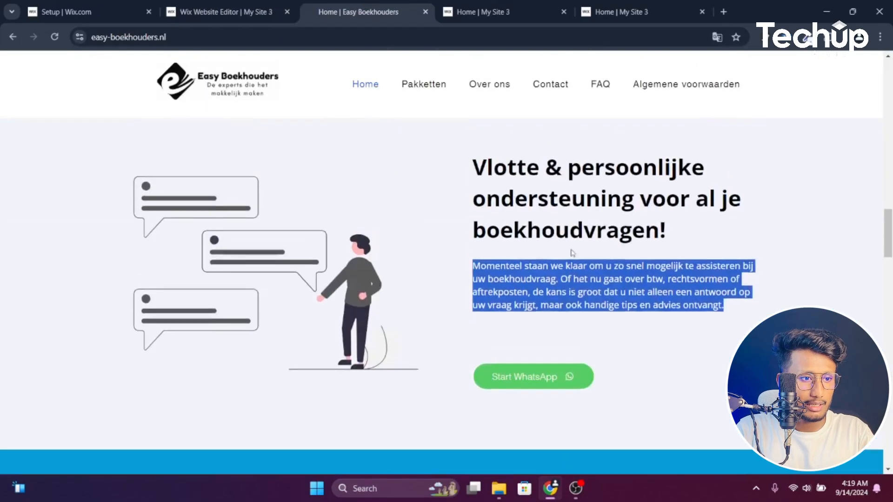
{"action": "scroll", "coordinate": [572, 252], "scroll_direction": "up", "scroll_amount": 6}
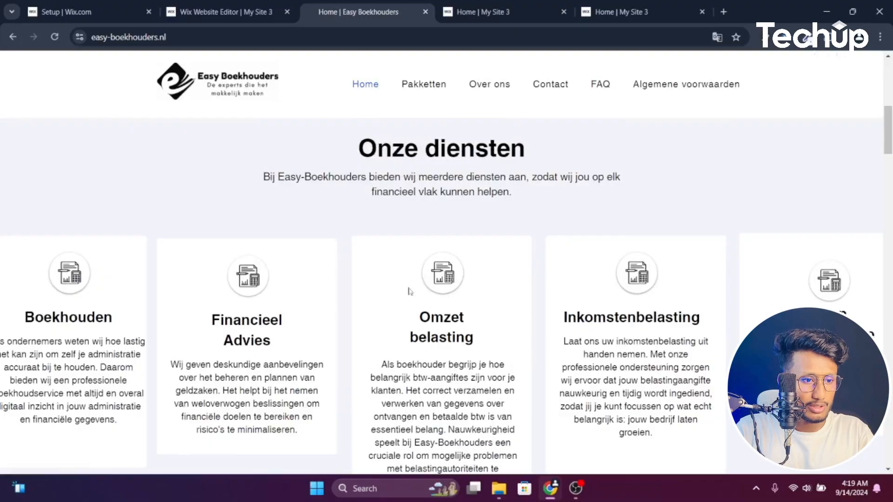
{"action": "scroll", "coordinate": [409, 291], "scroll_direction": "down", "scroll_amount": 15}
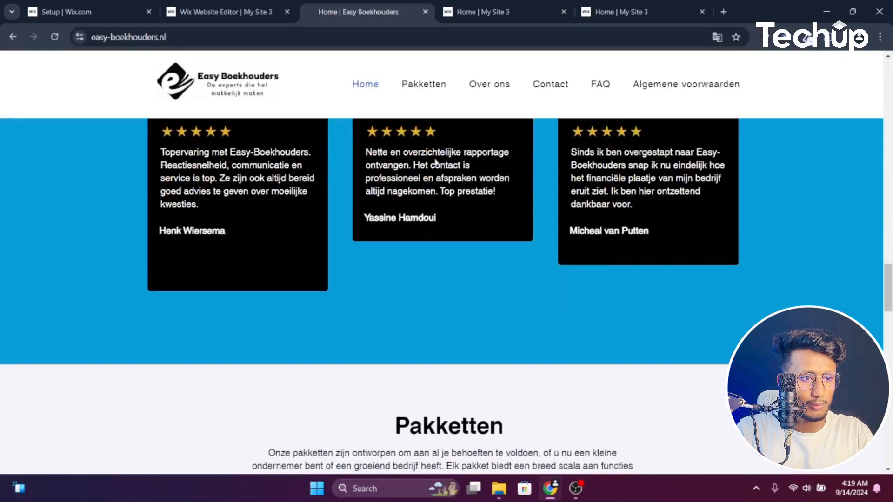
{"action": "scroll", "coordinate": [431, 209], "scroll_direction": "up", "scroll_amount": 2}
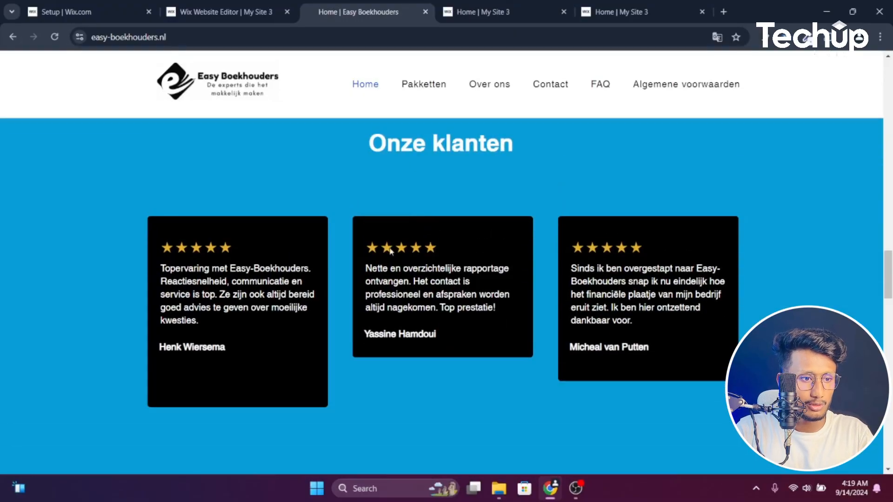
{"action": "scroll", "coordinate": [475, 265], "scroll_direction": "up", "scroll_amount": 12}
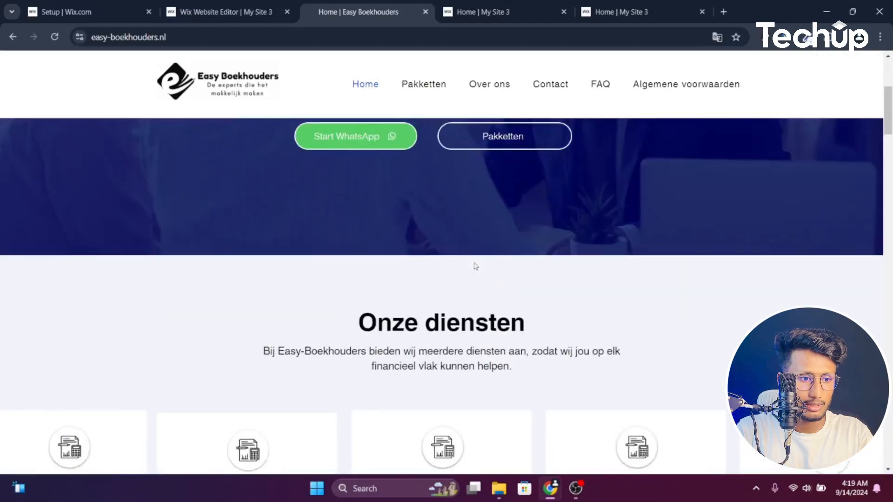
{"action": "scroll", "coordinate": [477, 263], "scroll_direction": "down", "scroll_amount": 5}
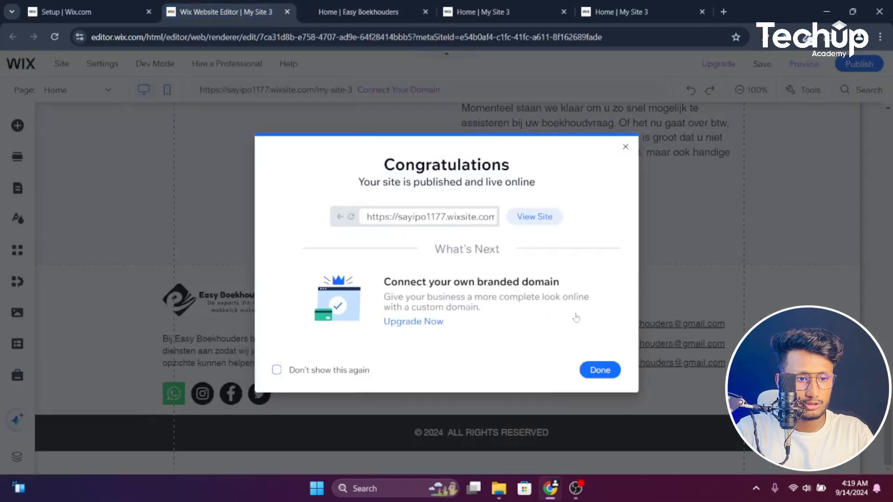
Publish the site again from the desktop layout and open the section library for a new section below the support section
{"action": "left_click", "coordinate": [600, 370]}
{"action": "scroll", "coordinate": [618, 309], "scroll_direction": "up", "scroll_amount": 5}
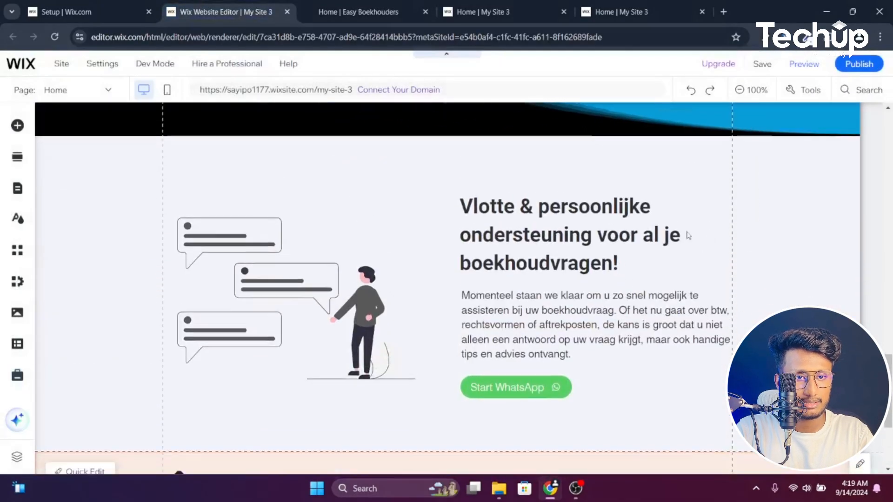
{"action": "mouse_move", "coordinate": [871, 65]}
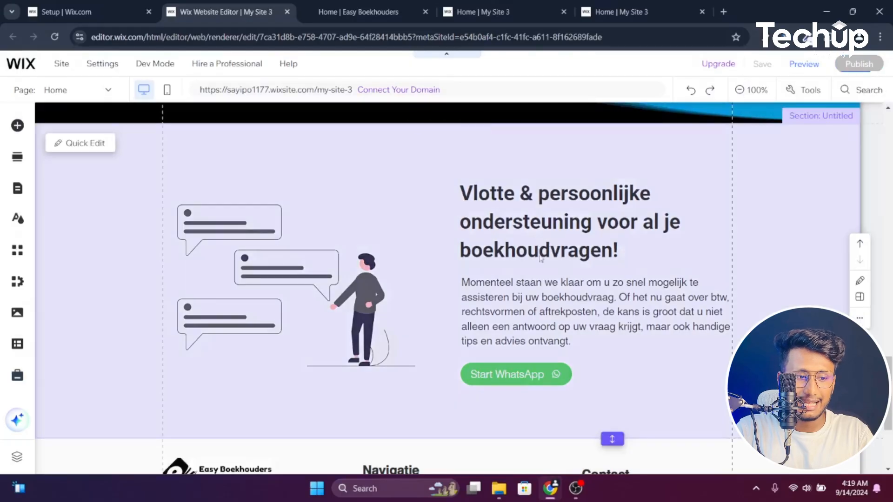
{"action": "left_click", "coordinate": [471, 440]}
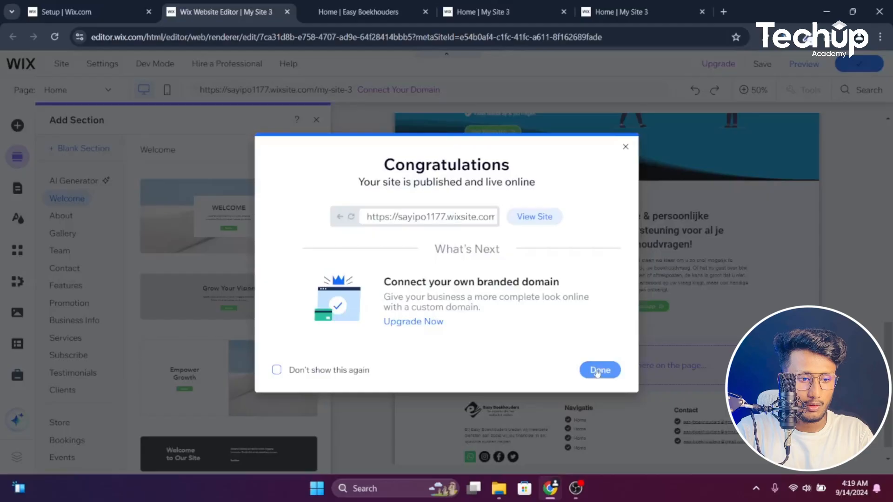
{"action": "left_click", "coordinate": [599, 371]}
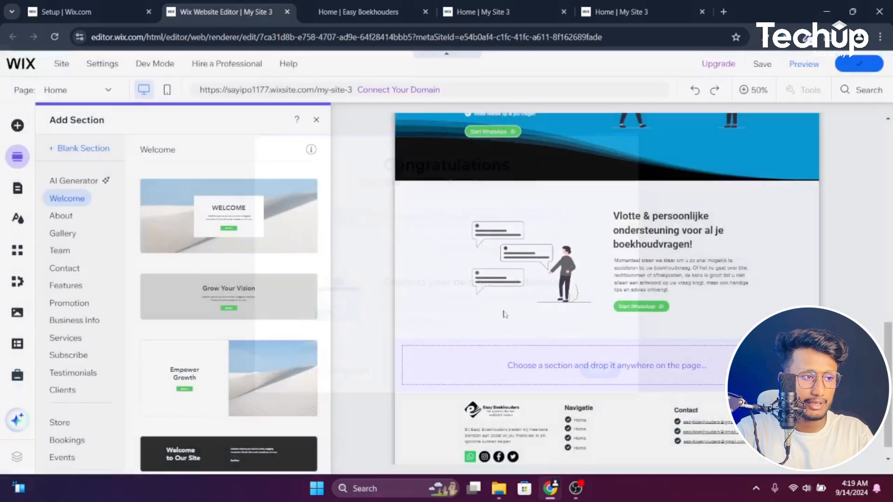
Examine the "Onze klanten" section on the reference Easy Boekhouders site, including its blue background and review cards
{"action": "left_click", "coordinate": [358, 11]}
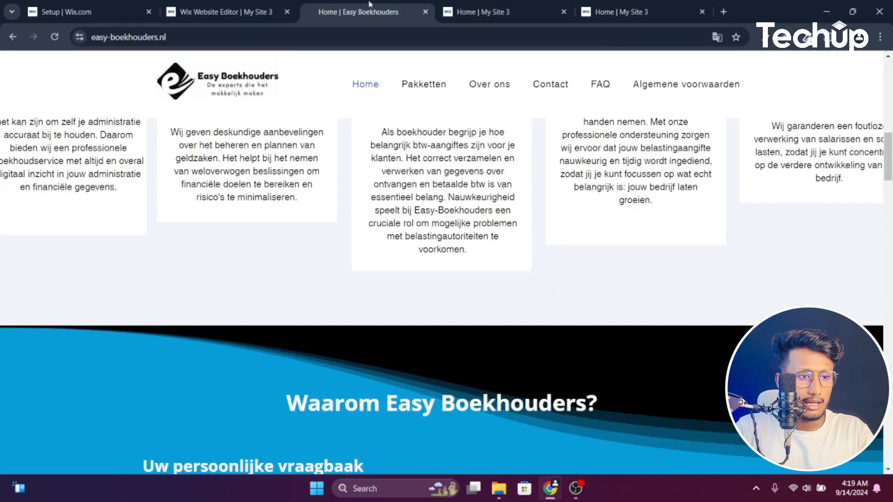
{"action": "scroll", "coordinate": [430, 287], "scroll_direction": "up", "scroll_amount": 5}
{"action": "scroll", "coordinate": [431, 287], "scroll_direction": "down", "scroll_amount": 3}
{"action": "scroll", "coordinate": [430, 287], "scroll_direction": "down", "scroll_amount": 6}
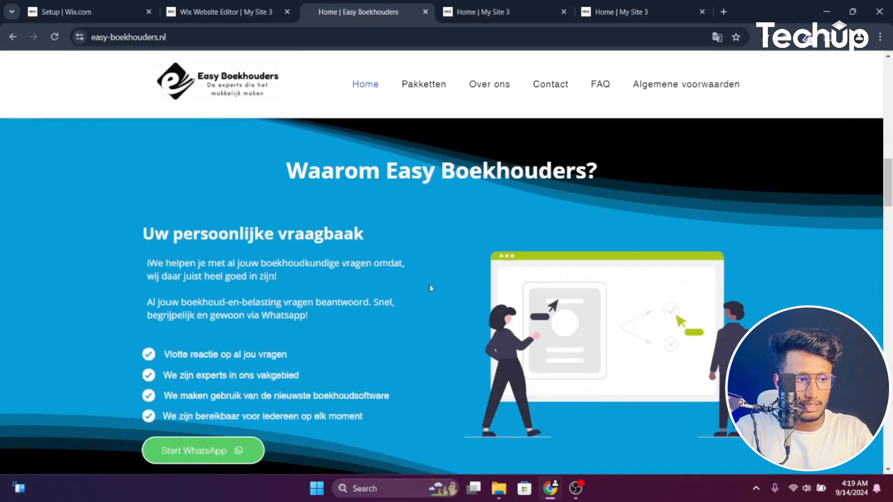
{"action": "scroll", "coordinate": [430, 289], "scroll_direction": "down", "scroll_amount": 20}
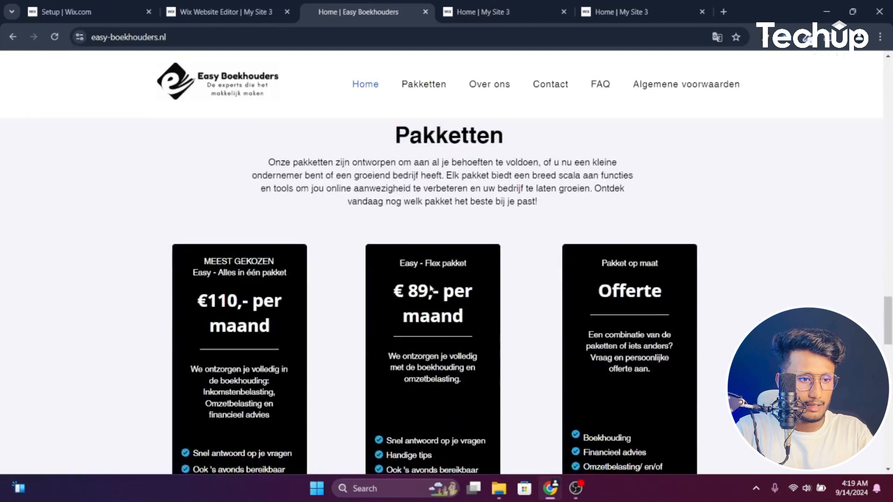
{"action": "scroll", "coordinate": [446, 297], "scroll_direction": "up", "scroll_amount": 8}
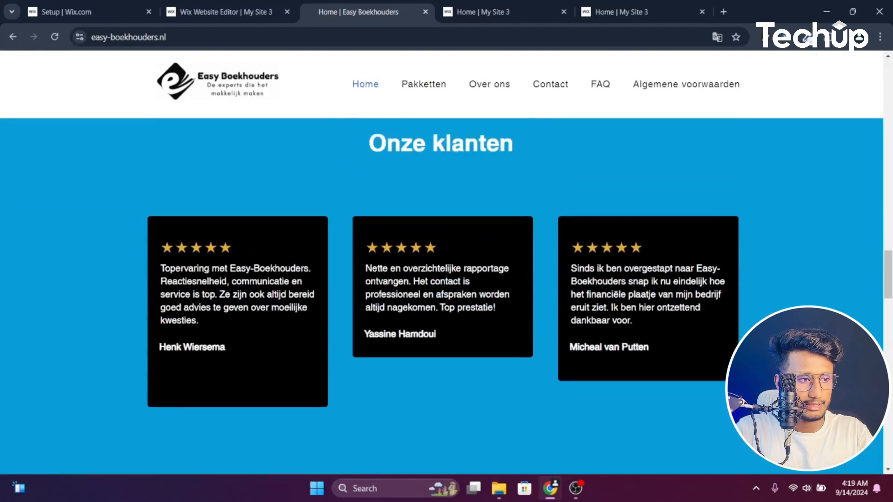
{"action": "left_click_drag", "start_coordinate": [161, 267], "coordinate": [313, 311]}
{"action": "left_click", "coordinate": [323, 329]}
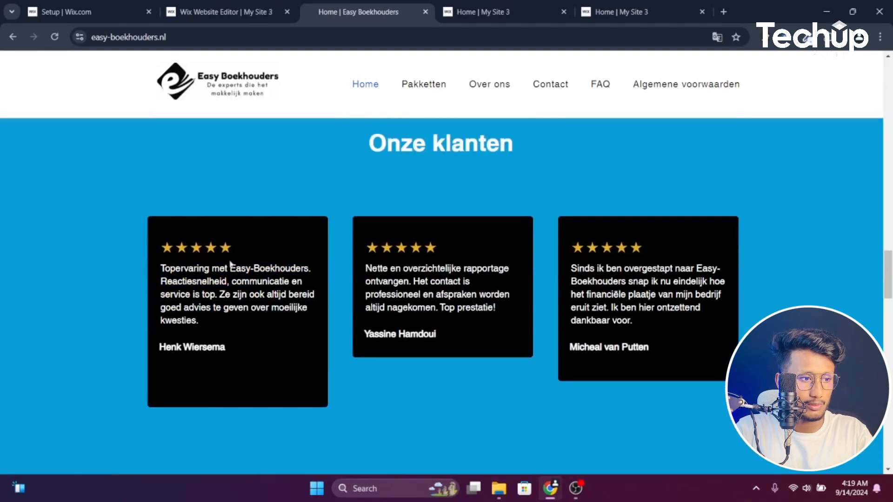
Switch to the Wix editor and copy the first Boekhouden card in the "Onze diensten" section
{"action": "left_click", "coordinate": [226, 11]}
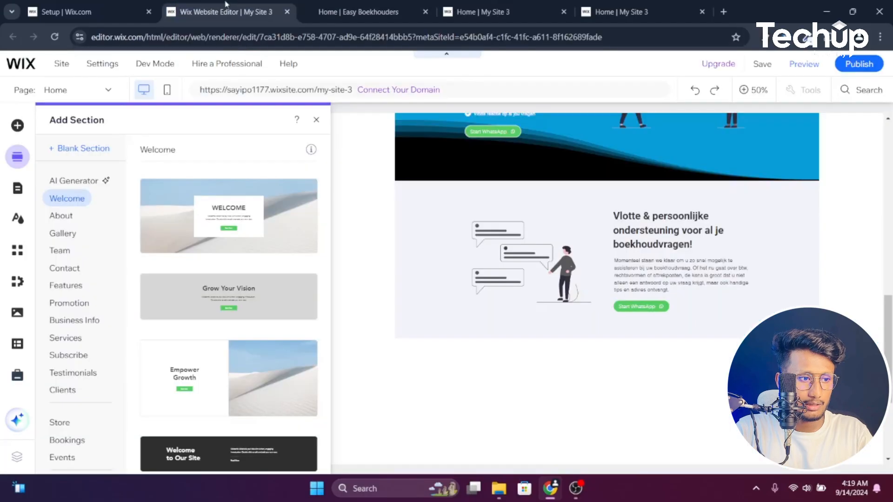
{"action": "scroll", "coordinate": [460, 299], "scroll_direction": "up", "scroll_amount": 10}
{"action": "scroll", "coordinate": [464, 311], "scroll_direction": "down", "scroll_amount": 15}
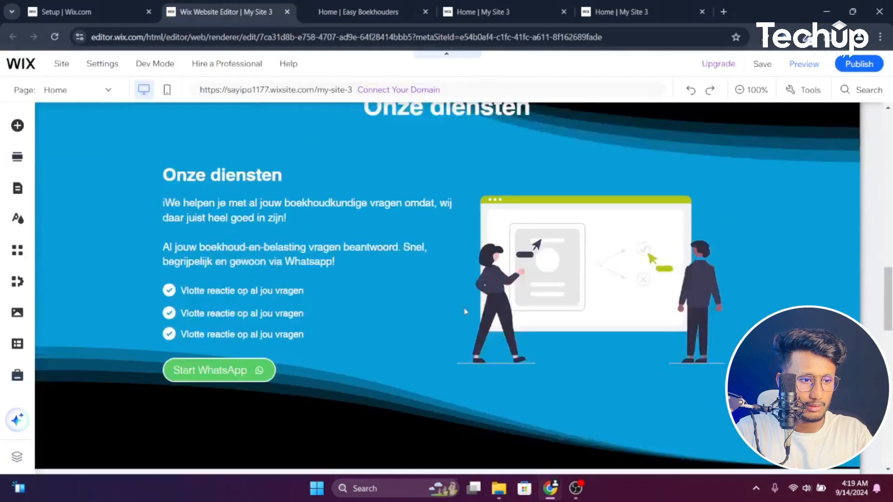
{"action": "scroll", "coordinate": [466, 313], "scroll_direction": "up", "scroll_amount": 8}
{"action": "scroll", "coordinate": [465, 311], "scroll_direction": "down", "scroll_amount": 10}
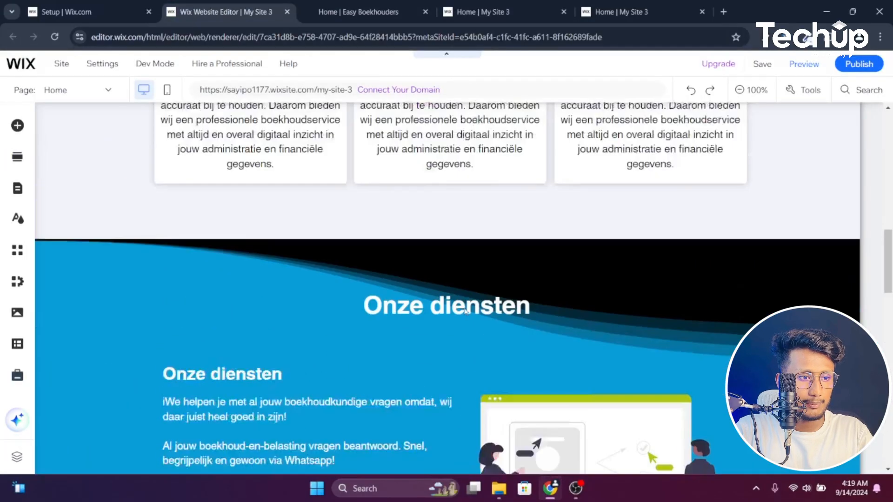
{"action": "scroll", "coordinate": [419, 279], "scroll_direction": "up", "scroll_amount": 3}
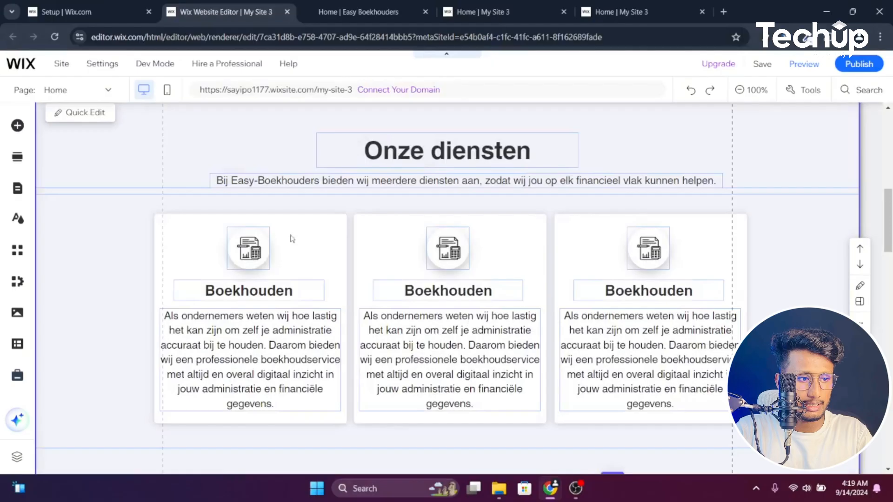
{"action": "left_click", "coordinate": [309, 234]}
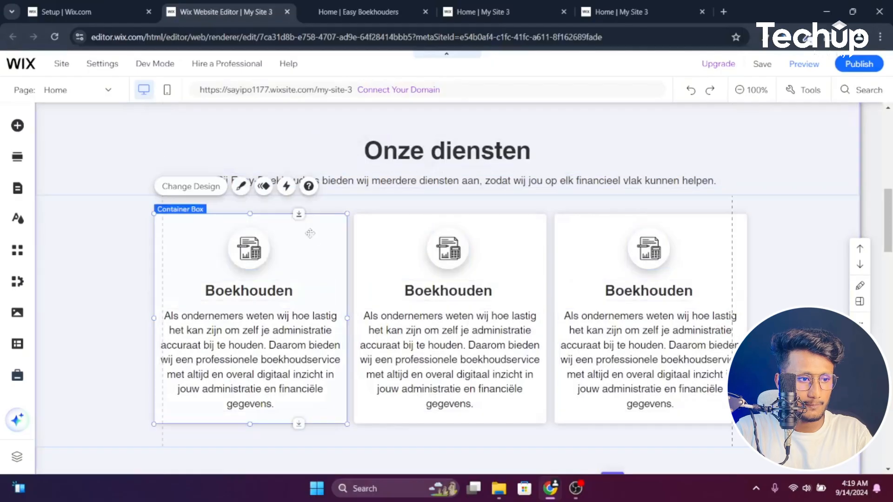
{"action": "right_click", "coordinate": [311, 233]}
{"action": "left_click", "coordinate": [328, 273]}
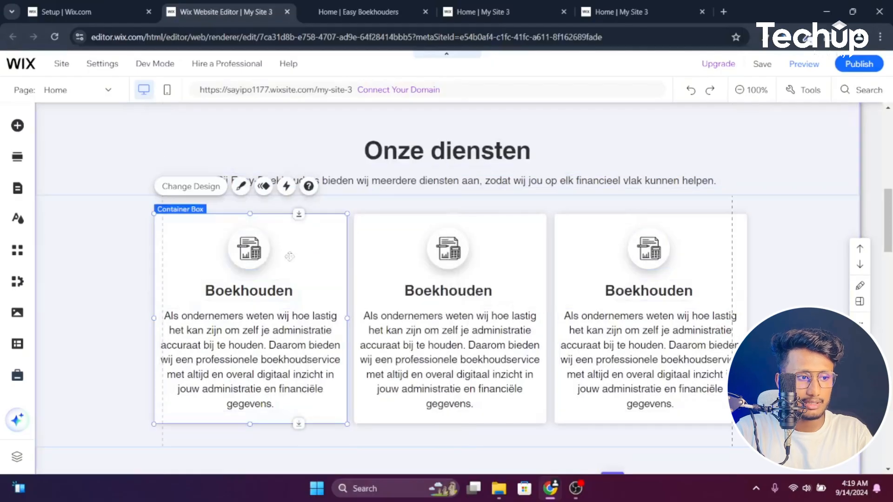
Paste the Boekhouden card into the empty section below the support section and move it to that section's left side
{"action": "scroll", "coordinate": [379, 288], "scroll_direction": "down", "scroll_amount": 15}
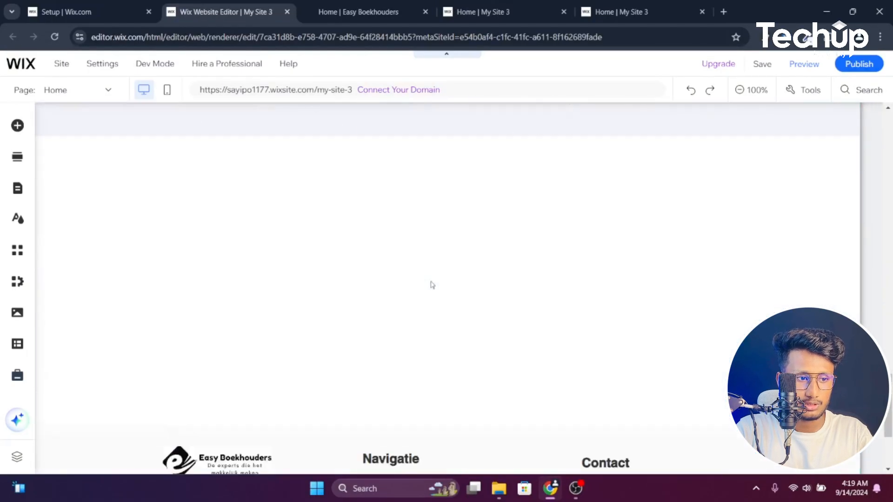
{"action": "scroll", "coordinate": [431, 284], "scroll_direction": "up", "scroll_amount": 1}
{"action": "right_click", "coordinate": [428, 264]}
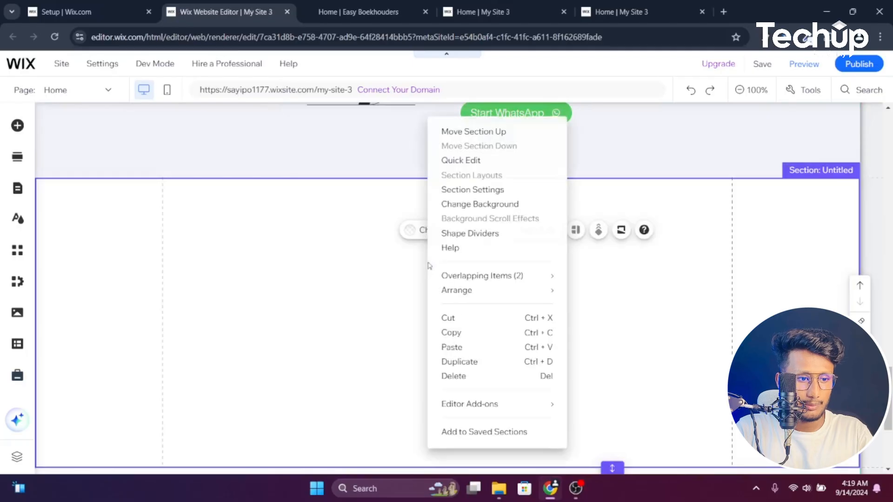
{"action": "left_click", "coordinate": [467, 348]}
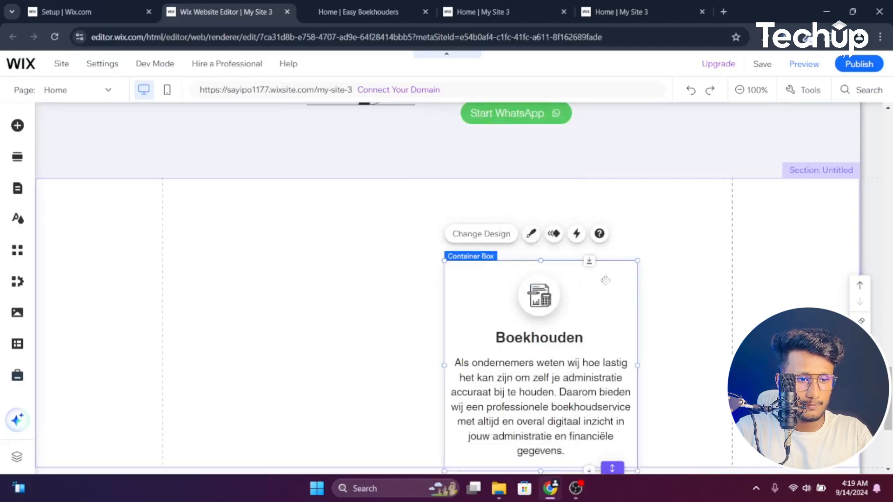
{"action": "left_click_drag", "start_coordinate": [604, 277], "coordinate": [342, 252]}
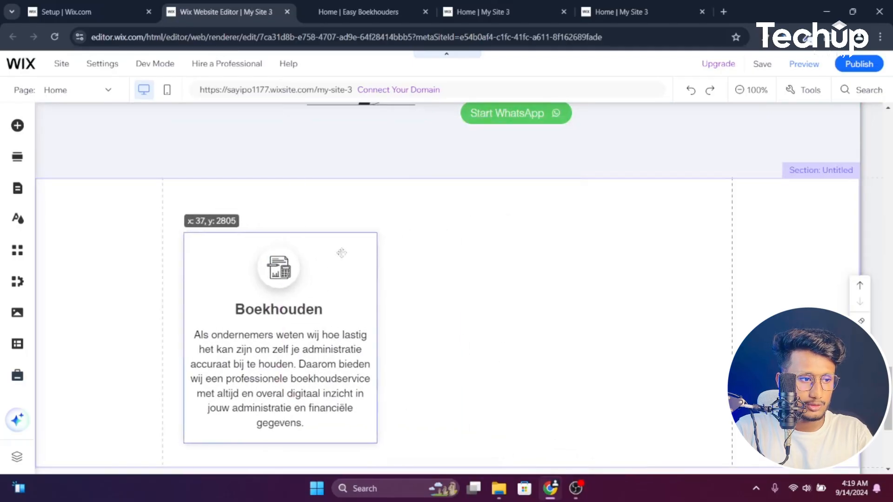
Delete the calculator icon from the pasted card and check the star ratings on the reference site's review cards
{"action": "right_click", "coordinate": [283, 263]}
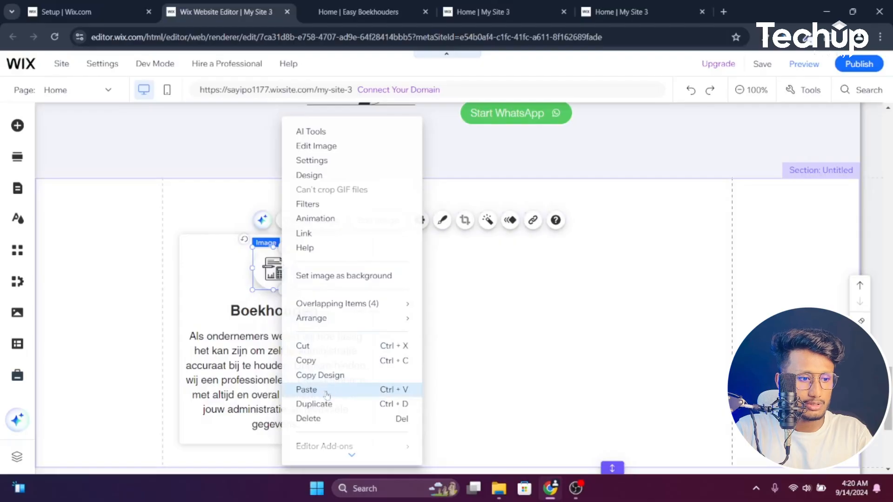
{"action": "left_click", "coordinate": [326, 421]}
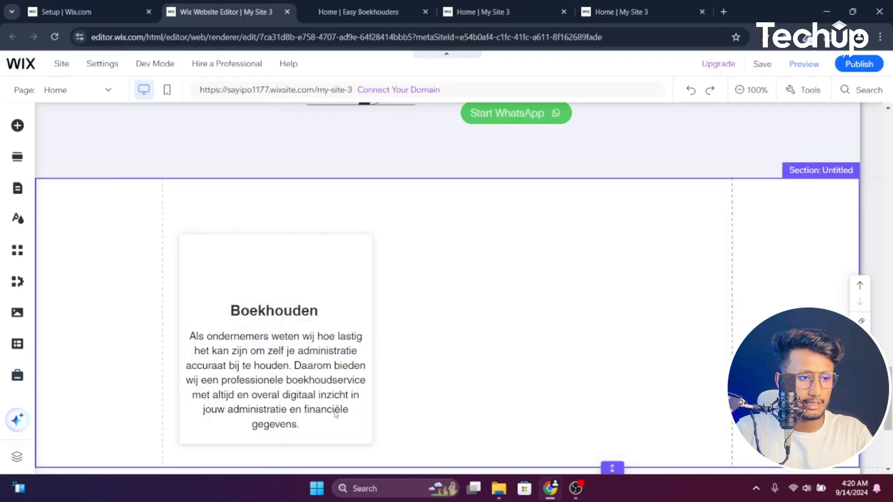
{"action": "key", "text": "ctrl+Tab"}
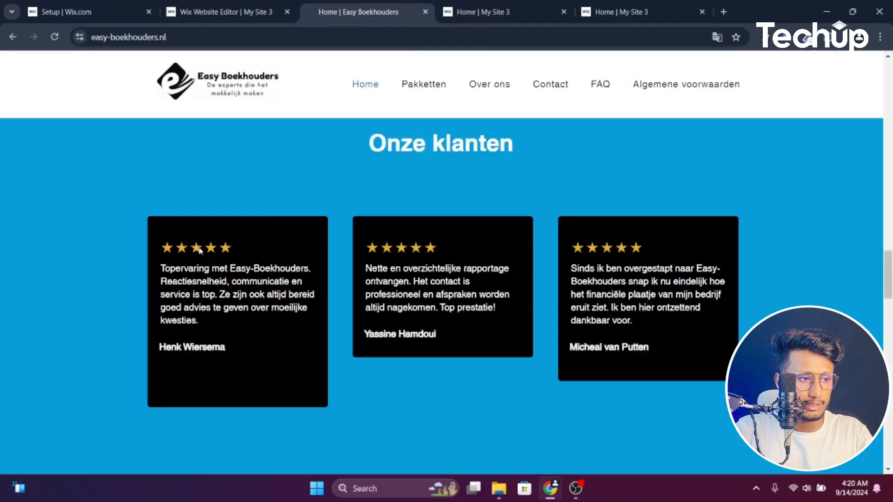
{"action": "key", "text": "ctrl+shift+Tab"}
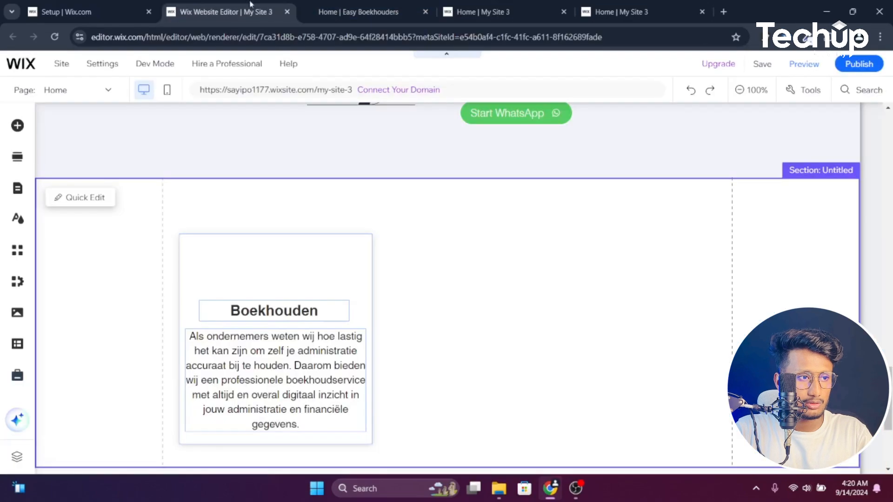
Search the editor for "icon", choose Vector Art - Icons and open the full icon library
{"action": "left_click", "coordinate": [851, 90]}
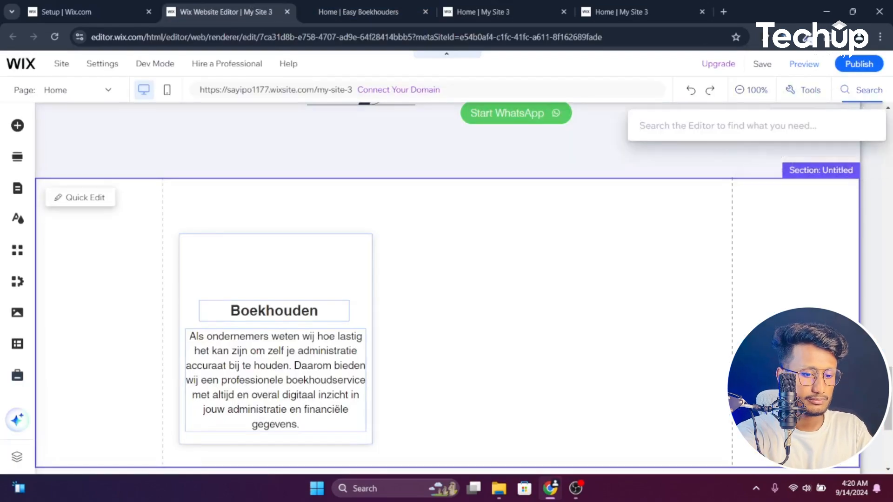
{"action": "type", "text": "icon"}
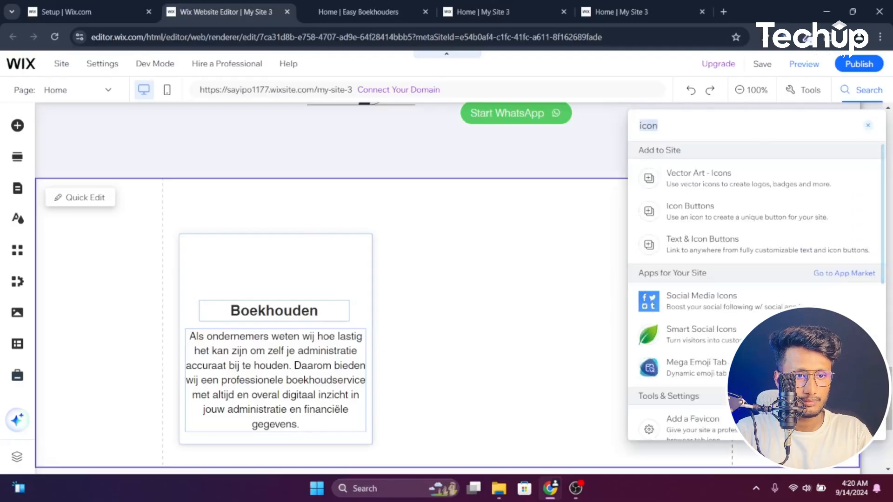
{"action": "left_click", "coordinate": [726, 179]}
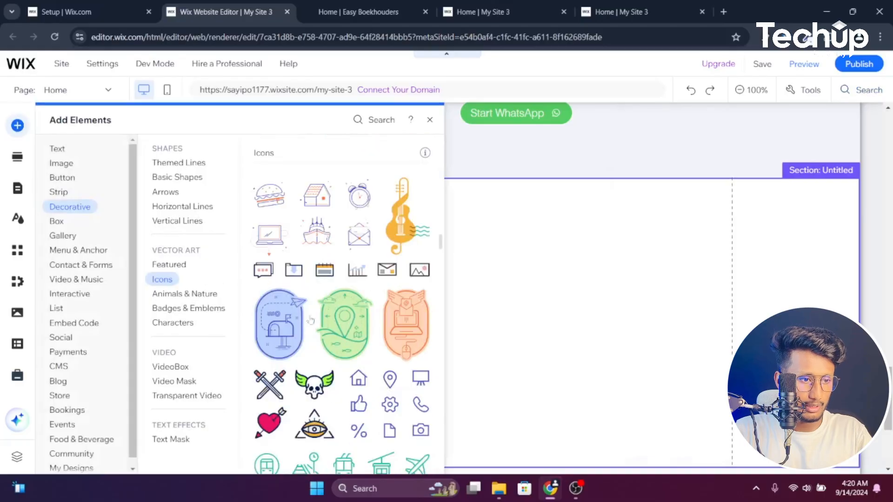
{"action": "scroll", "coordinate": [357, 393], "scroll_direction": "down", "scroll_amount": 5}
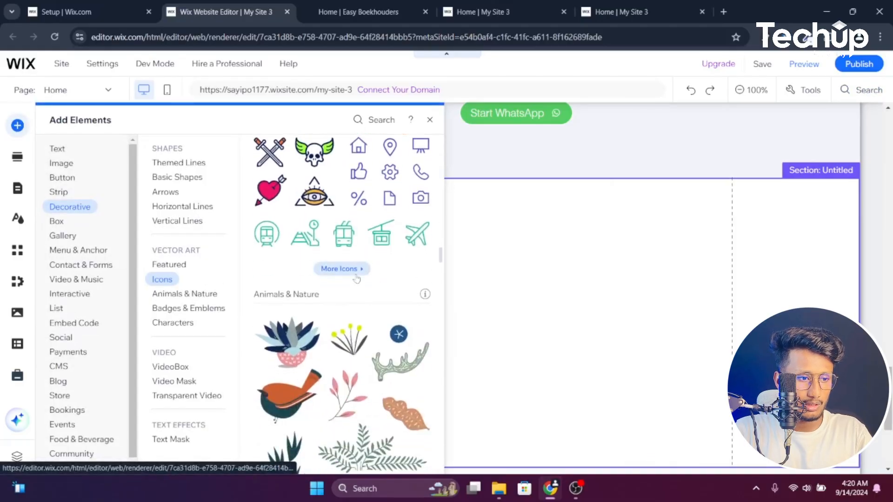
{"action": "left_click", "coordinate": [342, 268]}
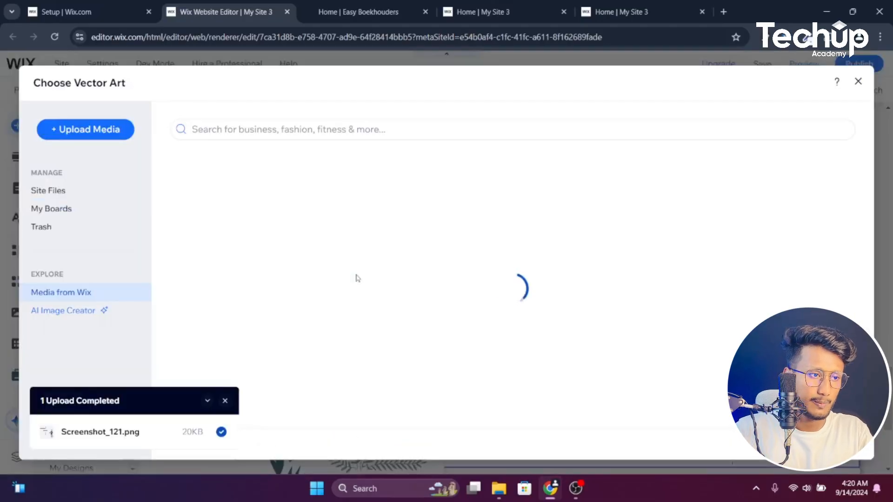
Search the vector art library for "star"
{"action": "left_click", "coordinate": [362, 133]}
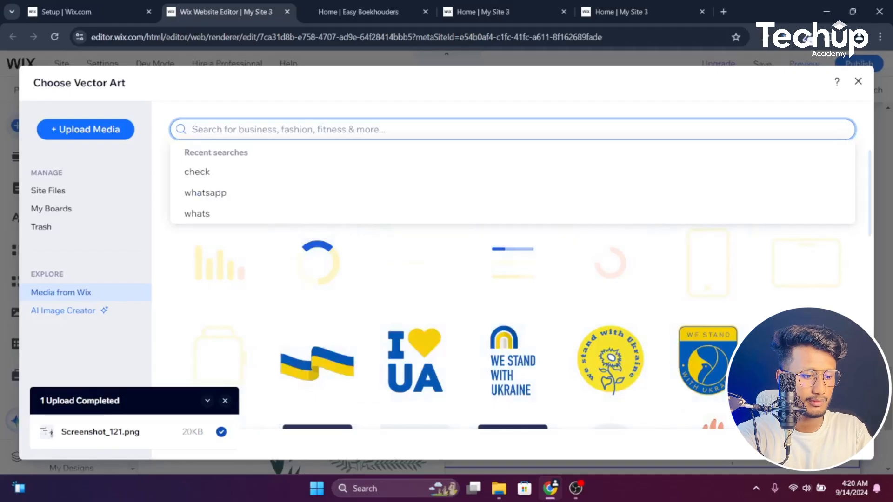
{"action": "type", "text": "start"}
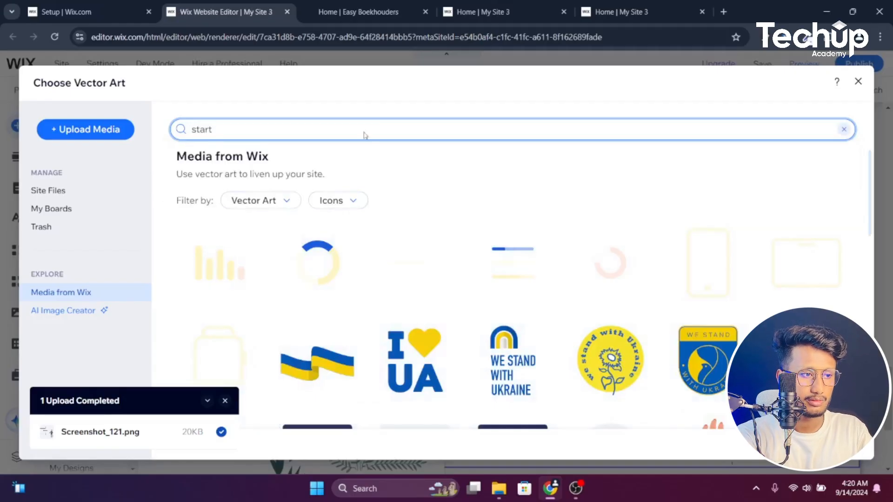
{"action": "key", "text": "BackSpace"}
{"action": "key", "text": "BackSpace"}
{"action": "key", "text": "BackSpace"}
{"action": "key", "text": "BackSpace"}
{"action": "type", "text": "st"}
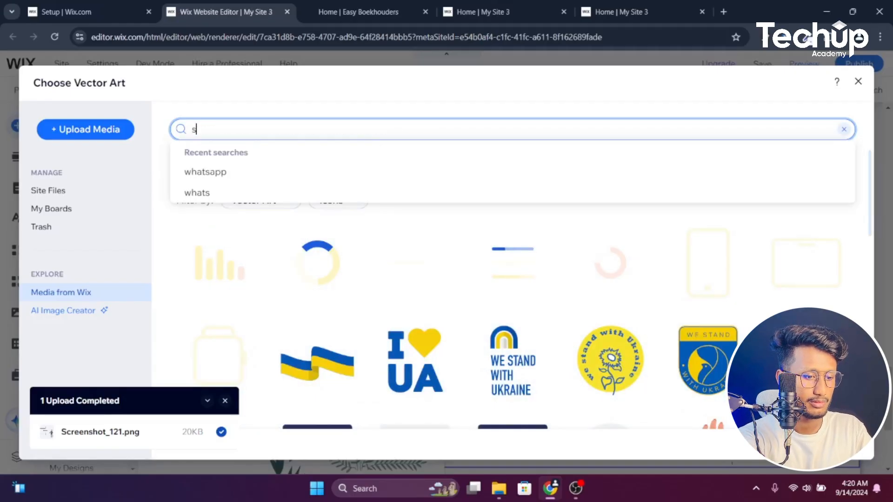
{"action": "key", "text": "BackSpace"}
{"action": "key", "text": "BackSpace"}
{"action": "type", "text": "star"}
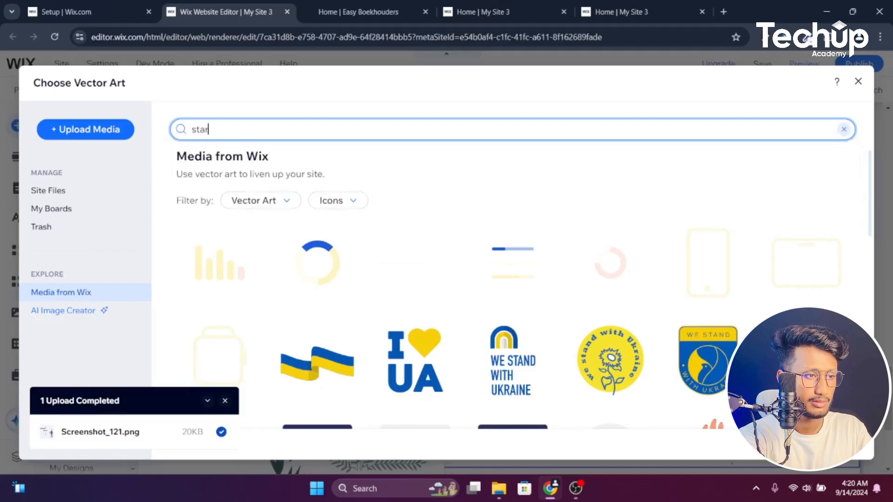
{"action": "key", "text": "Return"}
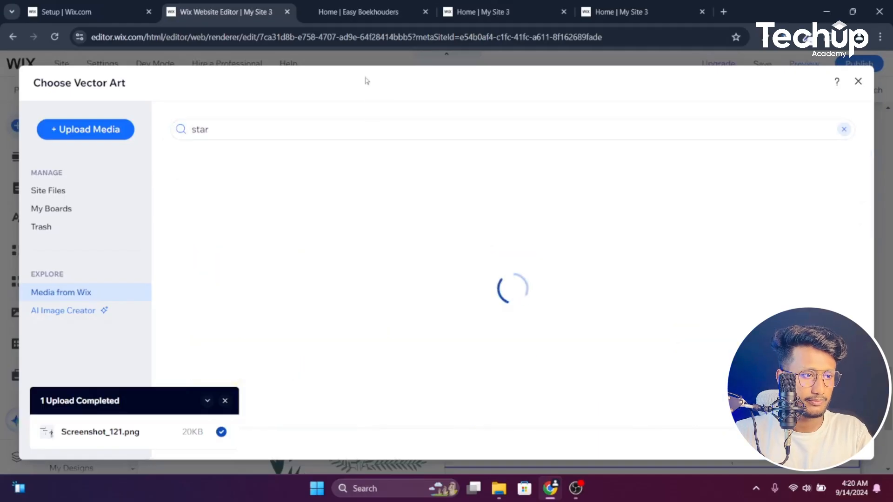
Add the solid dark five-pointed star from the vector art results to the page
{"action": "scroll", "coordinate": [511, 293], "scroll_direction": "down", "scroll_amount": 3}
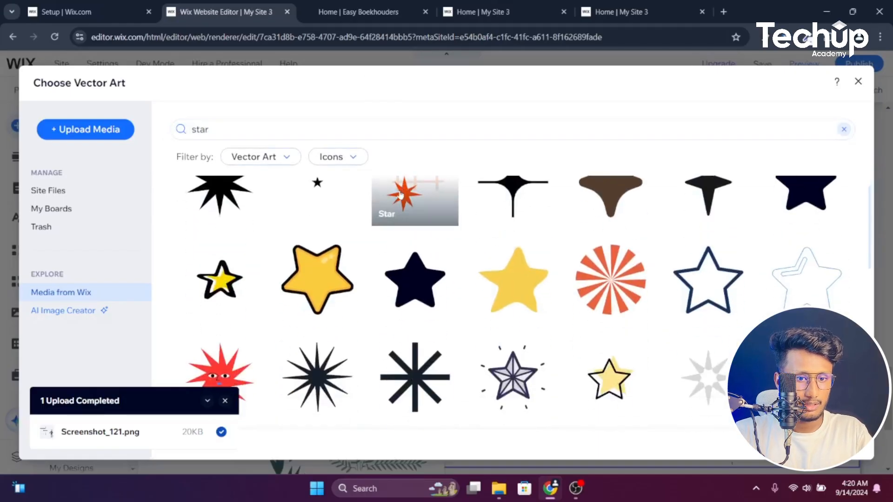
{"action": "scroll", "coordinate": [408, 214], "scroll_direction": "down", "scroll_amount": 1}
{"action": "scroll", "coordinate": [447, 252], "scroll_direction": "up", "scroll_amount": 2}
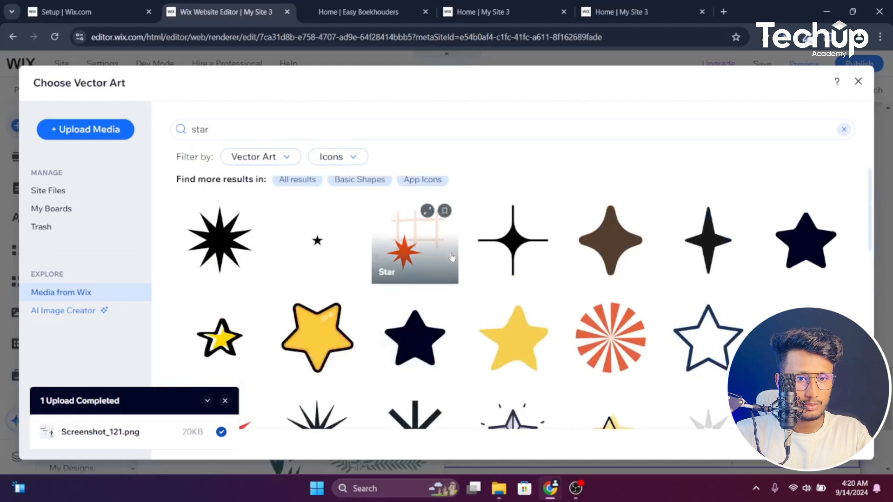
{"action": "left_click", "coordinate": [815, 284]}
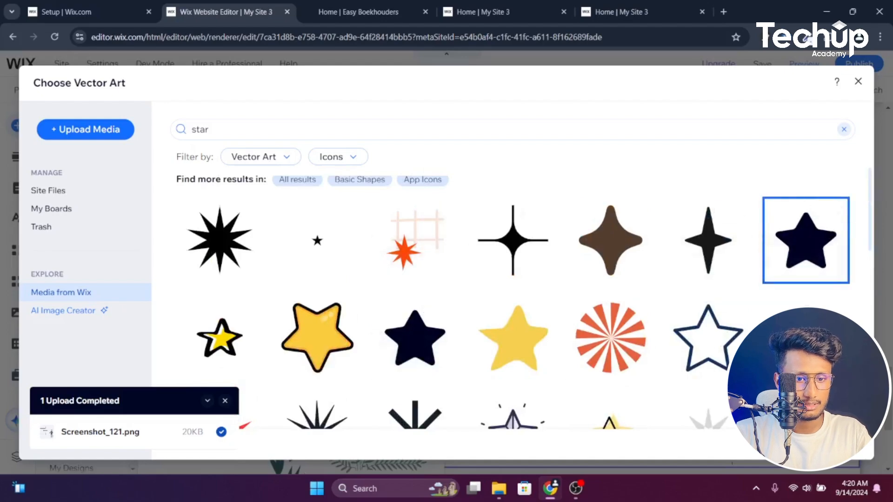
{"action": "left_click", "coordinate": [823, 444]}
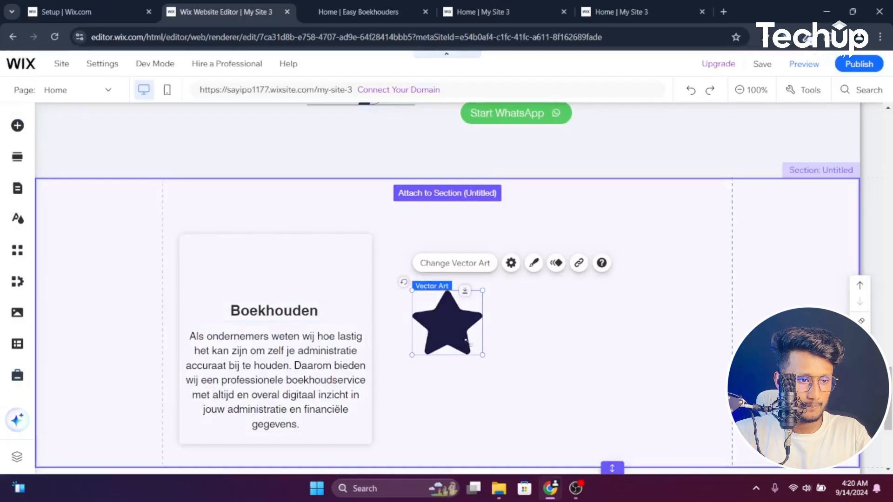
Shrink the star to a small rating icon and move it into the card above the Boekhouden heading
{"action": "left_click_drag", "start_coordinate": [481, 355], "coordinate": [428, 304]}
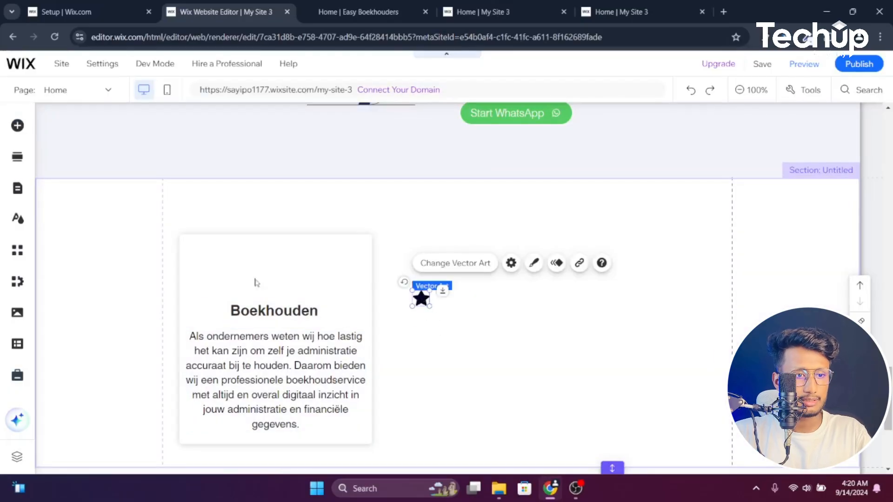
{"action": "left_click", "coordinate": [360, 301]}
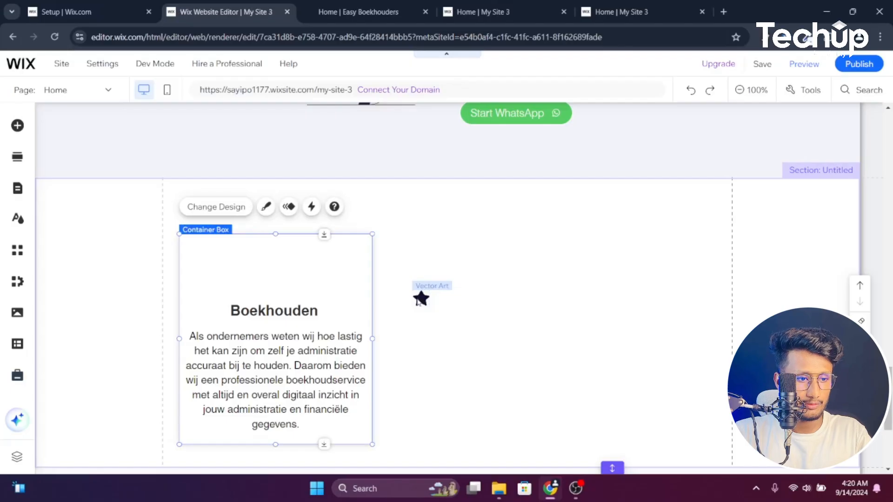
{"action": "left_click", "coordinate": [421, 300]}
{"action": "left_click_drag", "start_coordinate": [421, 300], "coordinate": [264, 277]}
Recolor the rating star with a custom golden yellow fill, #FFB600
{"action": "left_click", "coordinate": [378, 241]}
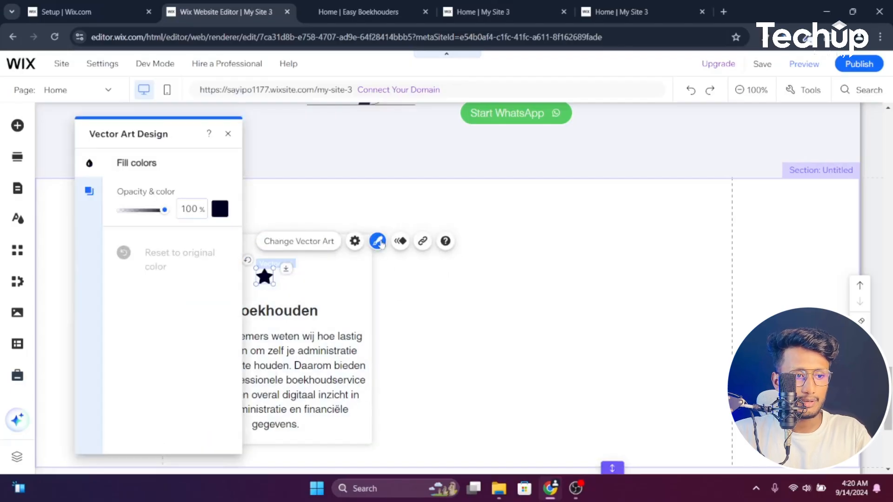
{"action": "left_click", "coordinate": [218, 210]}
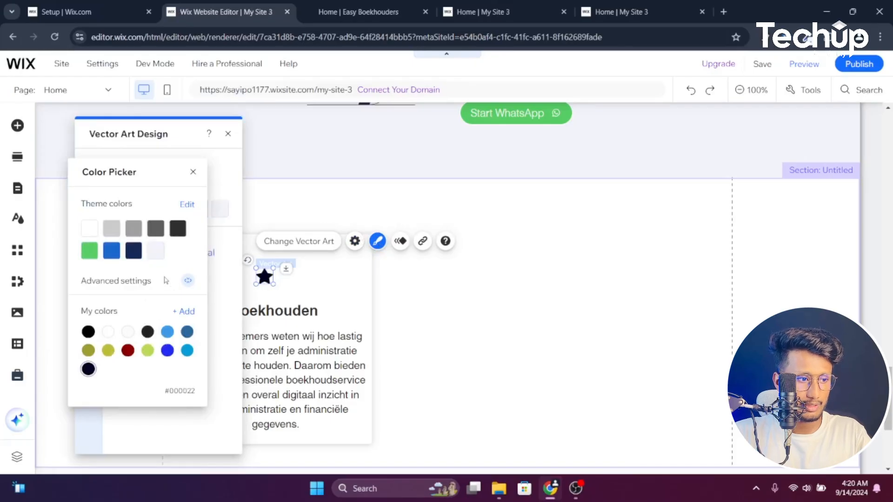
{"action": "left_click", "coordinate": [182, 312]}
{"action": "left_click", "coordinate": [124, 232]}
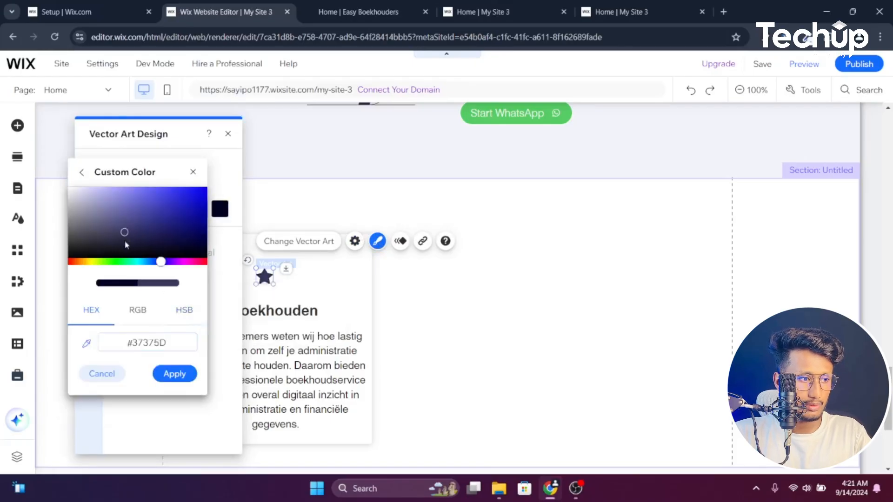
{"action": "left_click_drag", "start_coordinate": [160, 262], "coordinate": [87, 262]}
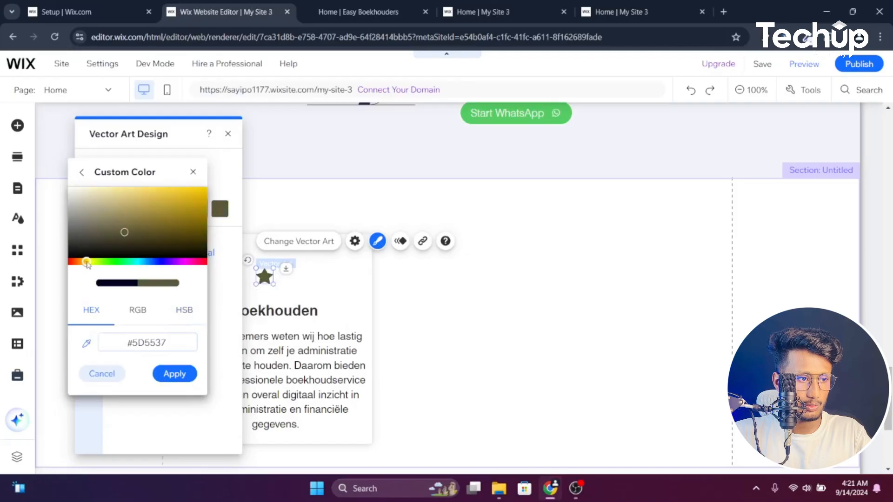
{"action": "left_click_drag", "start_coordinate": [126, 227], "coordinate": [212, 184]}
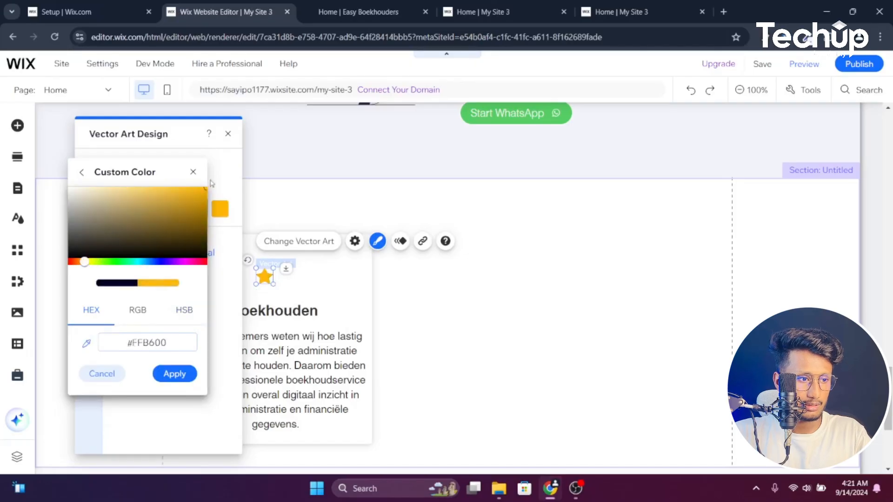
{"action": "left_click", "coordinate": [174, 374]}
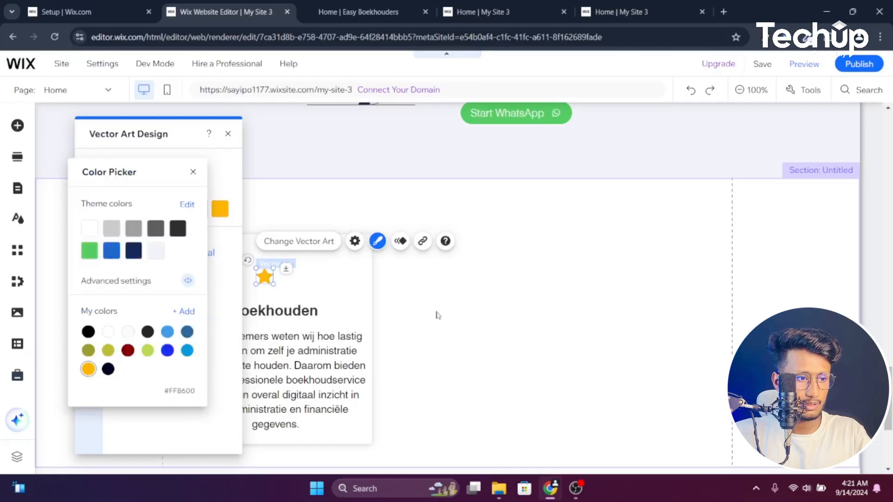
{"action": "left_click", "coordinate": [312, 294]}
Shrink the yellow star slightly and duplicate it until the card has four stars
{"action": "left_click", "coordinate": [265, 280]}
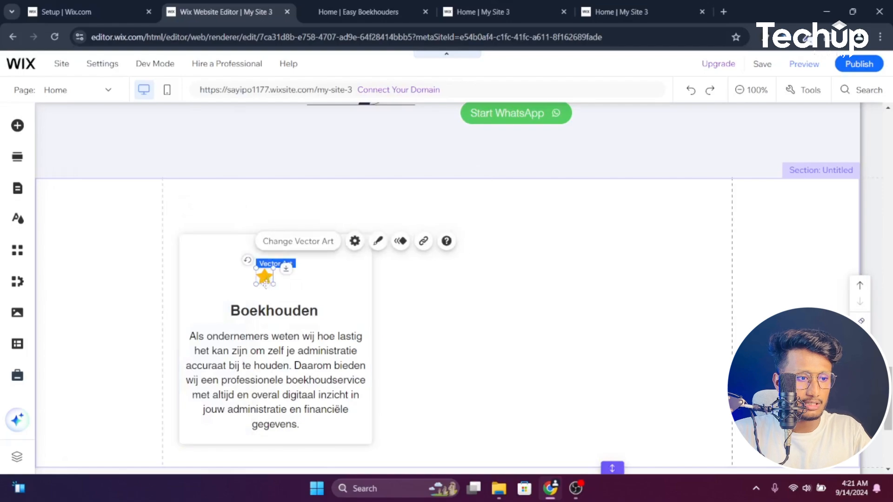
{"action": "left_click_drag", "start_coordinate": [269, 283], "coordinate": [269, 281]}
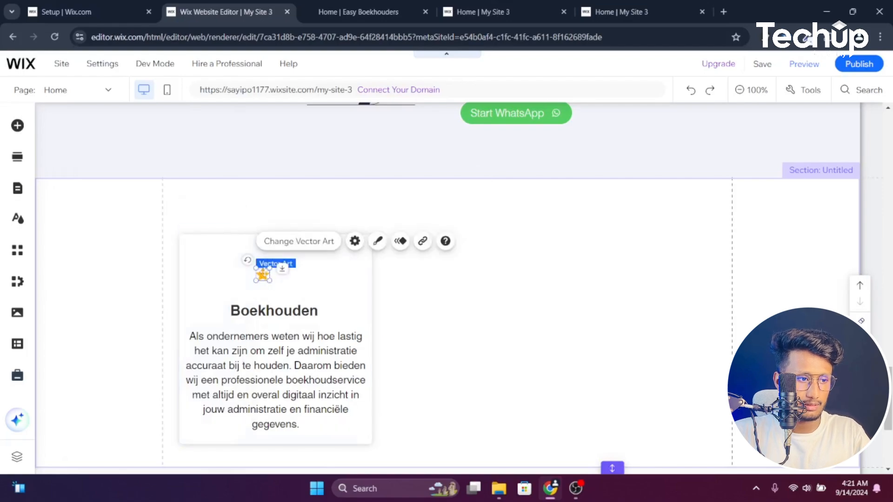
{"action": "right_click", "coordinate": [263, 276]}
{"action": "left_click", "coordinate": [303, 316]}
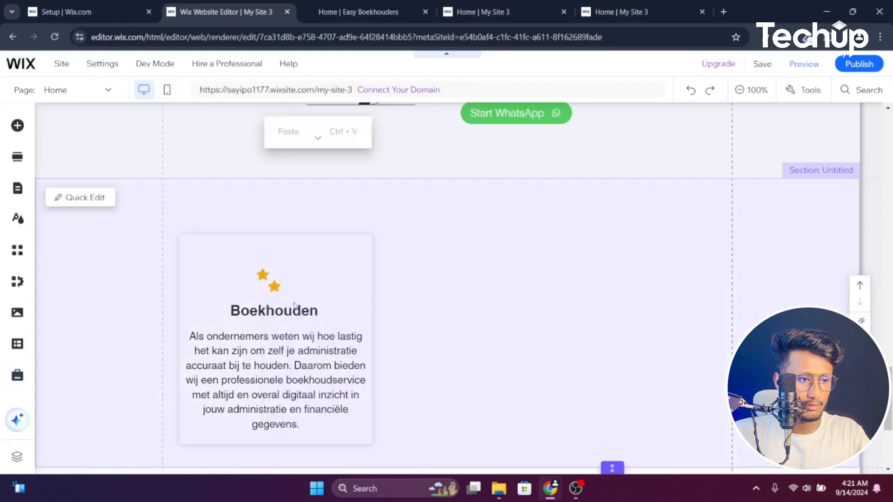
{"action": "right_click", "coordinate": [266, 285]}
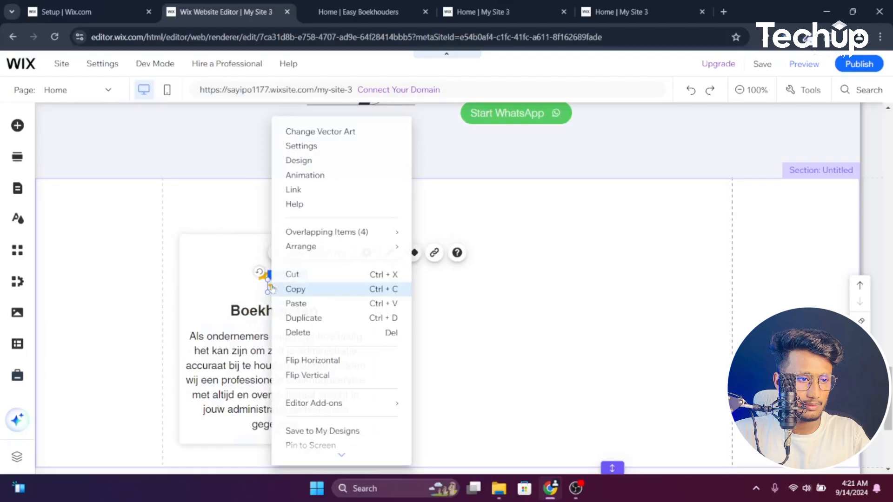
{"action": "left_click", "coordinate": [335, 304]}
{"action": "right_click", "coordinate": [284, 298]}
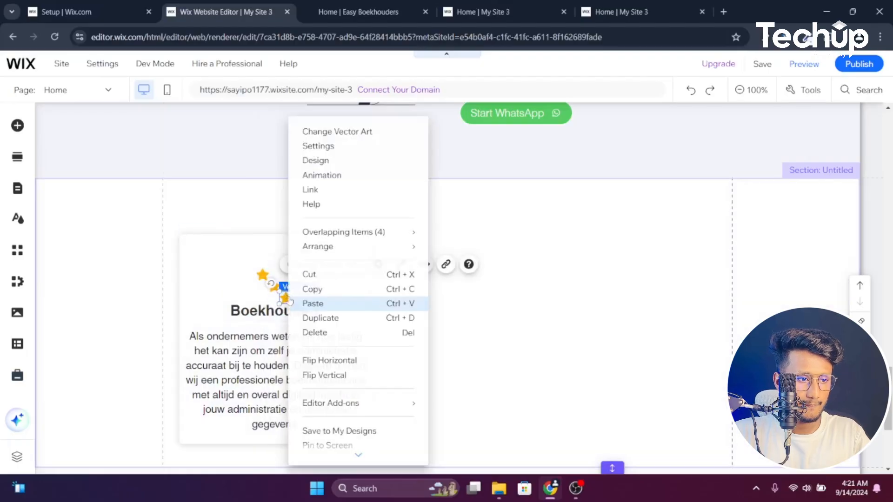
{"action": "left_click", "coordinate": [339, 318]}
Line the stars up in an evenly spaced row near the card's upper edge and duplicate one more to complete five
{"action": "mouse_move", "coordinate": [263, 281]}
{"action": "left_mouse_down"}
{"action": "mouse_move", "coordinate": [246, 273]}
{"action": "mouse_move", "coordinate": [273, 284]}
{"action": "mouse_move", "coordinate": [265, 268]}
{"action": "left_mouse_up"}
{"action": "left_click_drag", "start_coordinate": [286, 298], "coordinate": [285, 266]}
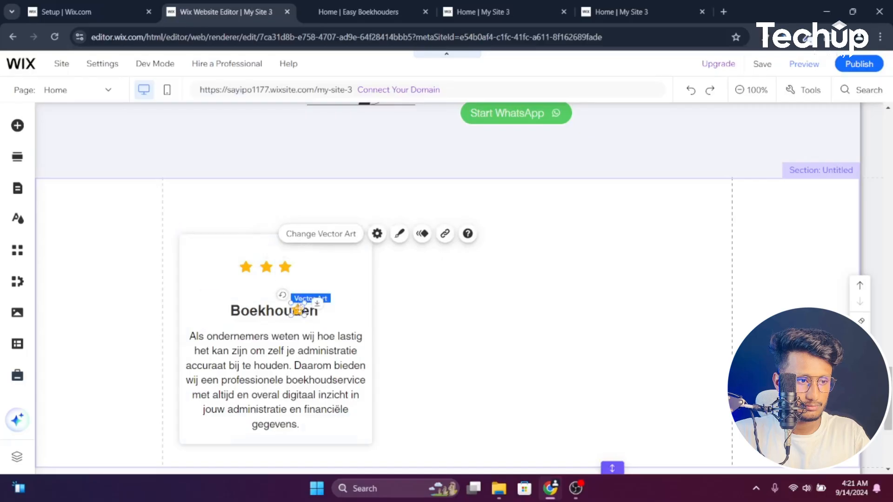
{"action": "left_click", "coordinate": [298, 310]}
{"action": "left_click_drag", "start_coordinate": [298, 309], "coordinate": [323, 269]}
{"action": "right_click", "coordinate": [302, 269]}
{"action": "left_click", "coordinate": [336, 319]}
{"action": "left_click", "coordinate": [432, 298]}
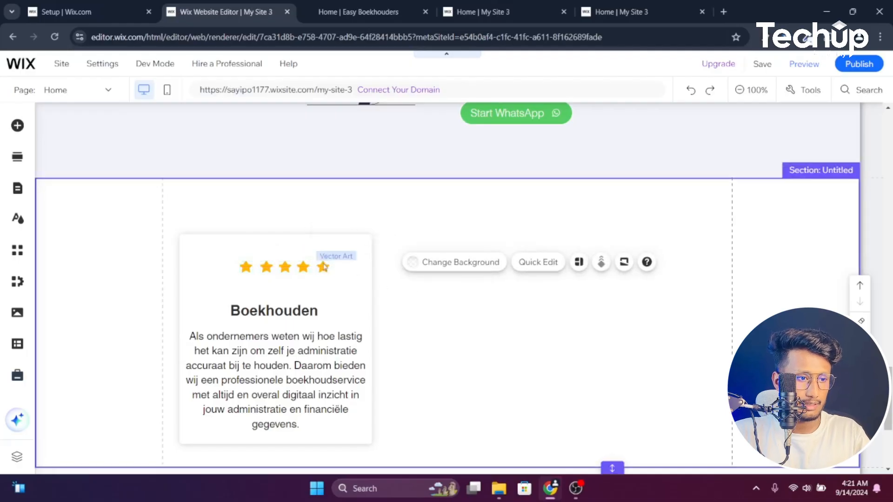
Group all five stars and center the group horizontally in the card
{"action": "left_click", "coordinate": [323, 267]}
{"action": "left_click", "coordinate": [303, 267], "text": "shift"}
{"action": "left_click", "coordinate": [285, 267], "text": "shift"}
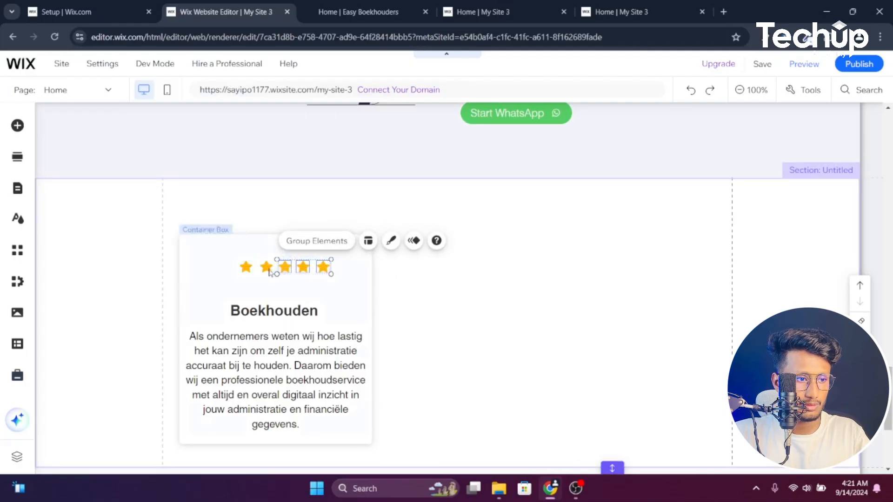
{"action": "left_click", "coordinate": [266, 267], "text": "shift"}
{"action": "left_click", "coordinate": [247, 267], "text": "shift"}
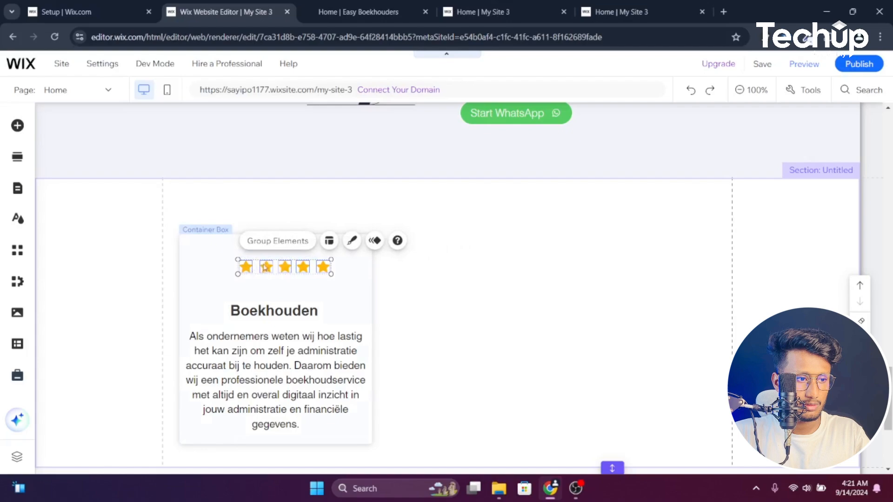
{"action": "left_click", "coordinate": [277, 241]}
{"action": "left_click_drag", "start_coordinate": [280, 269], "coordinate": [274, 271]}
{"action": "left_click", "coordinate": [482, 313]}
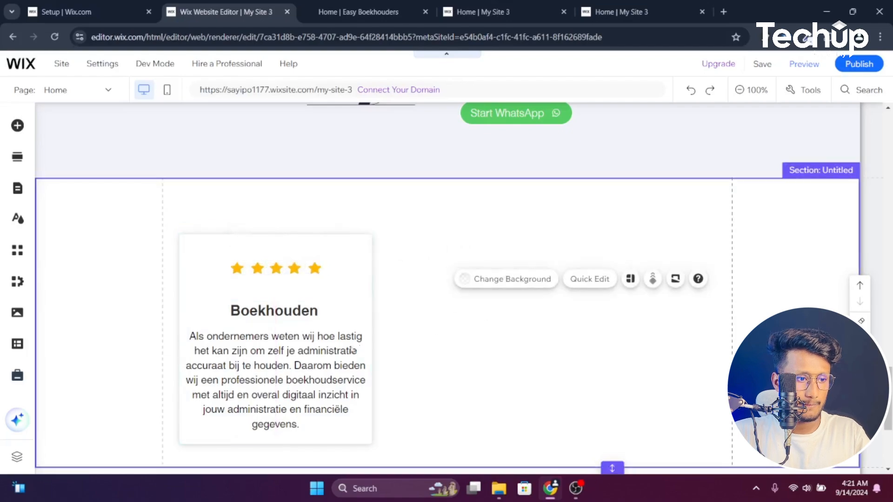
Move the card's paragraph up beneath the stars and place the Boekhouden heading centered below the paragraph
{"action": "left_click", "coordinate": [321, 317]}
{"action": "left_click_drag", "start_coordinate": [320, 318], "coordinate": [529, 335]}
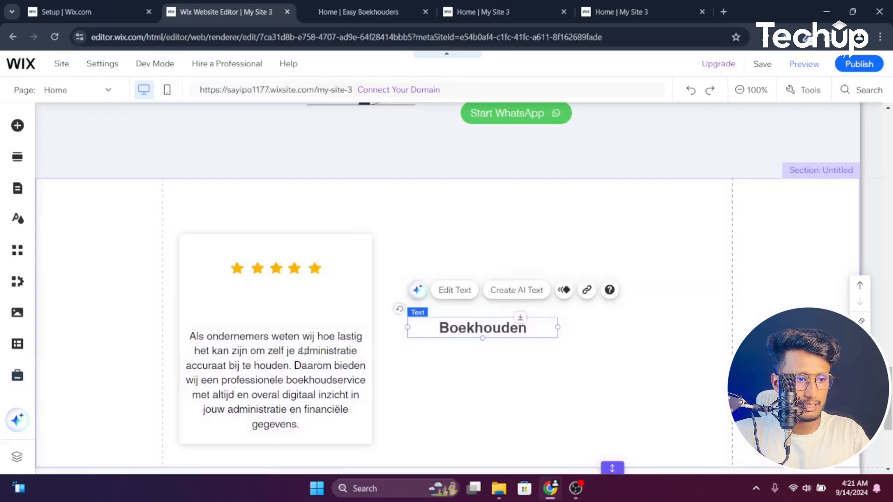
{"action": "left_click", "coordinate": [303, 364]}
{"action": "left_click_drag", "start_coordinate": [303, 365], "coordinate": [299, 320]}
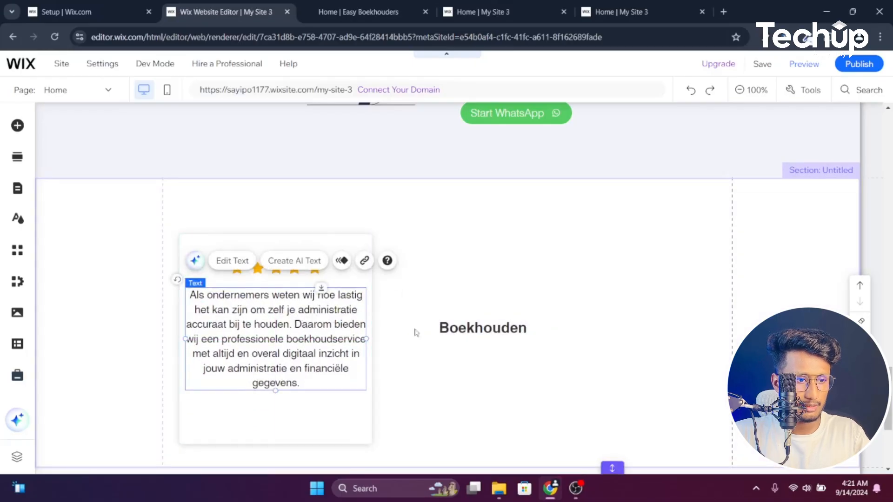
{"action": "left_click", "coordinate": [463, 331]}
{"action": "left_click_drag", "start_coordinate": [462, 331], "coordinate": [262, 409]}
{"action": "left_click", "coordinate": [521, 379]}
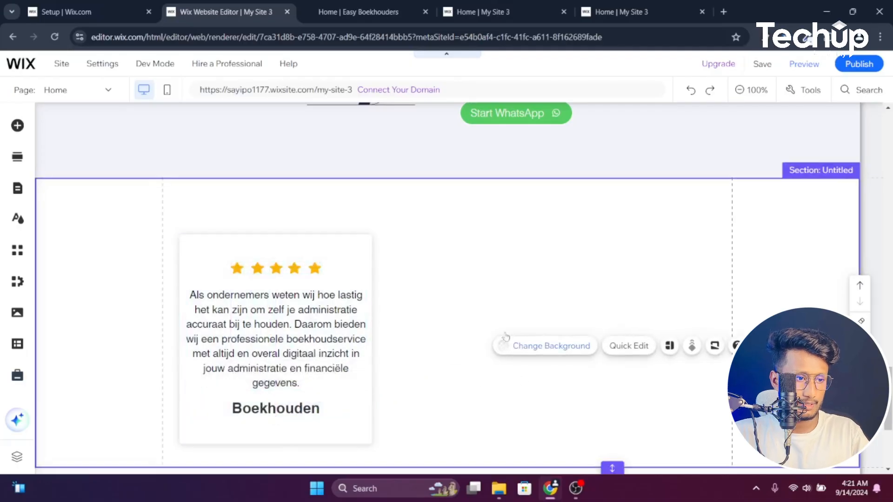
Replace the card's paragraph with the first review text, "Topervaring met Easy-Boekhouders...", copied from the Easy Boekhouders site
{"action": "left_click", "coordinate": [358, 11]}
{"action": "triple_click", "coordinate": [220, 268]}
{"action": "key", "text": "ctrl+c"}
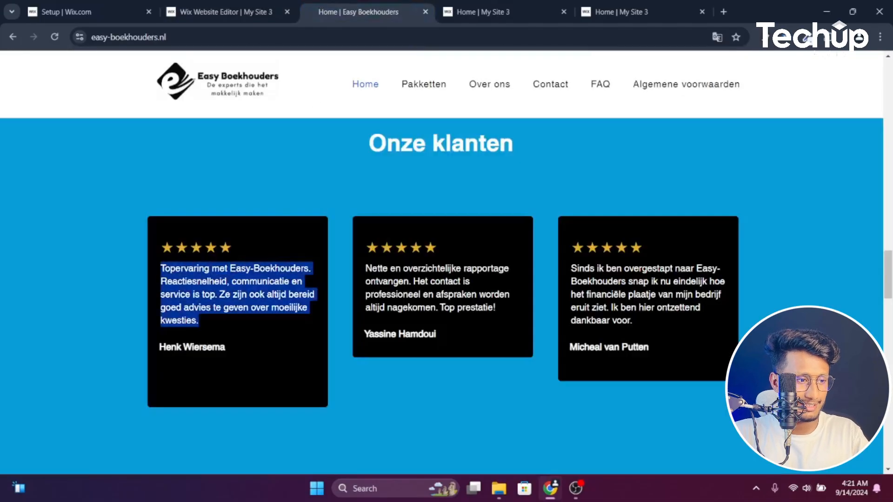
{"action": "left_click", "coordinate": [209, 10]}
{"action": "left_click", "coordinate": [320, 290]}
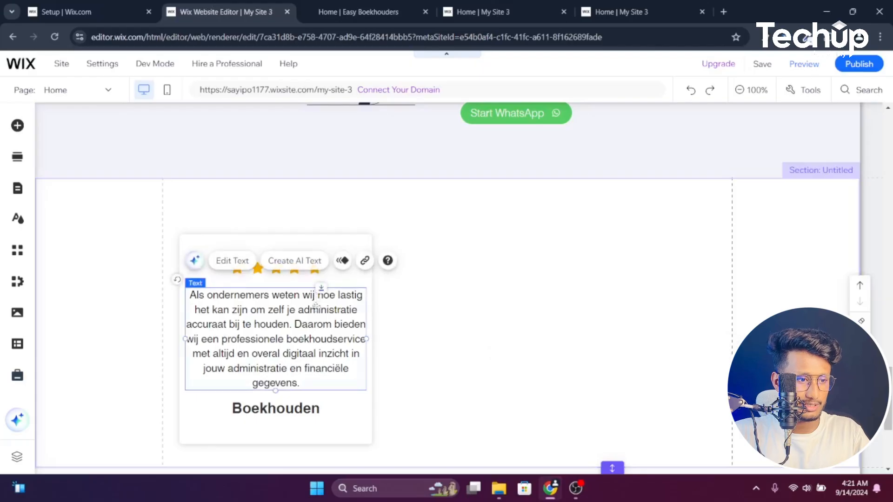
{"action": "left_click", "coordinate": [321, 289]}
{"action": "key", "text": "ctrl+v"}
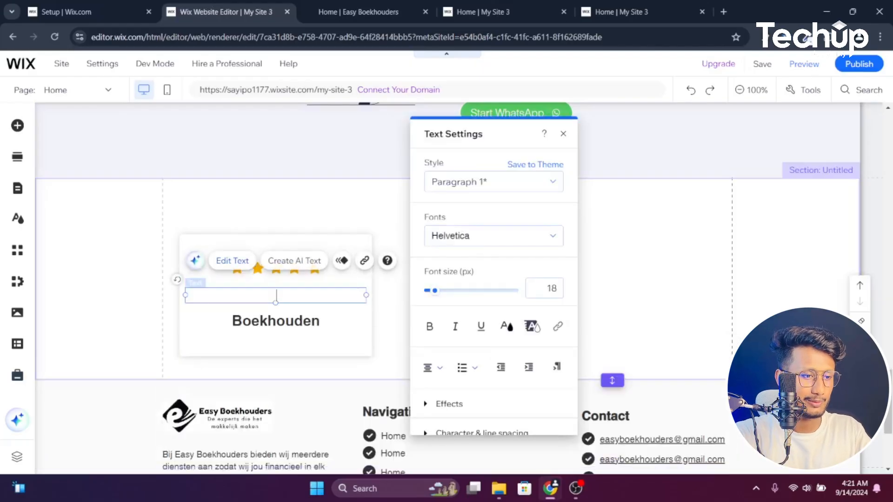
{"action": "left_click", "coordinate": [398, 325]}
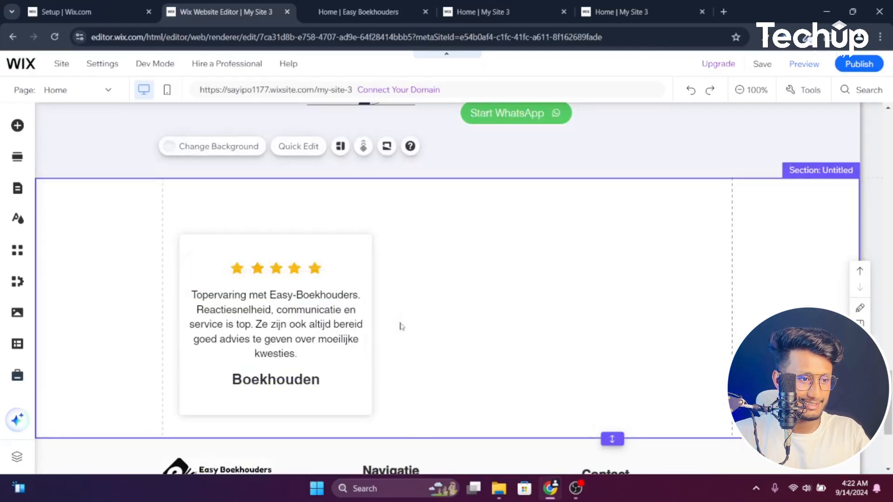
Replace the Boekhouden heading with the first reviewer's name copied from the Easy Boekhouders site
{"action": "left_click", "coordinate": [359, 6]}
{"action": "triple_click", "coordinate": [205, 347]}
{"action": "key", "text": "ctrl+c"}
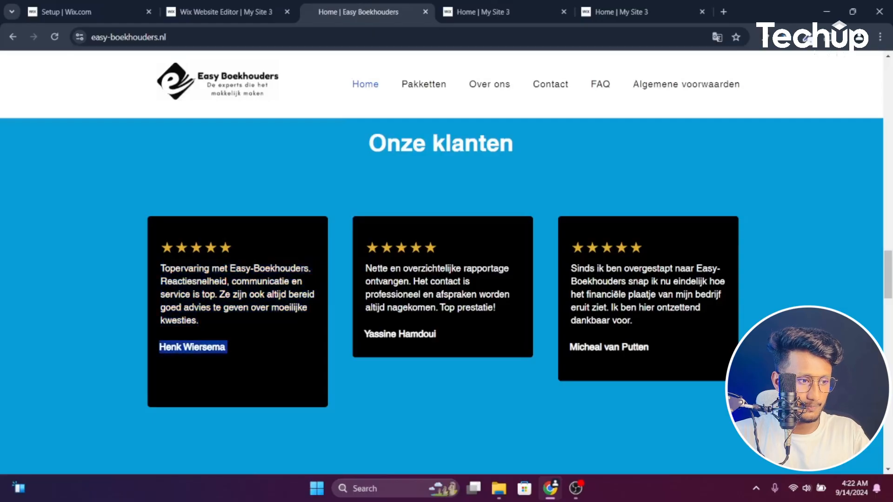
{"action": "left_click", "coordinate": [223, 5]}
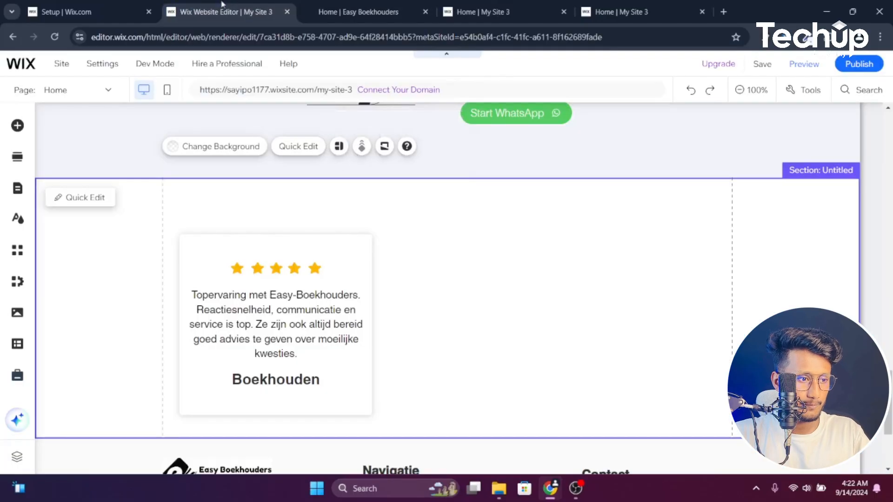
{"action": "double_click", "coordinate": [277, 385]}
{"action": "key", "text": "ctrl+v"}
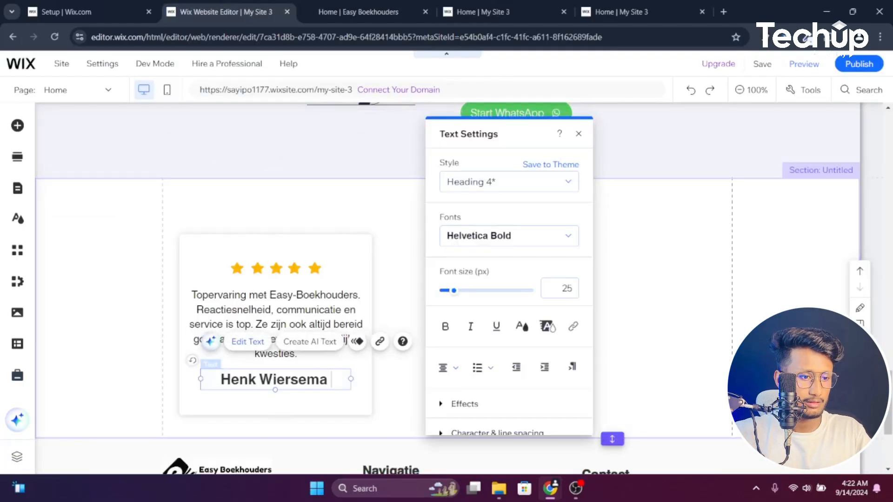
Set the font size of the reviewer's name to 22 px
{"action": "key", "text": "ctrl+a"}
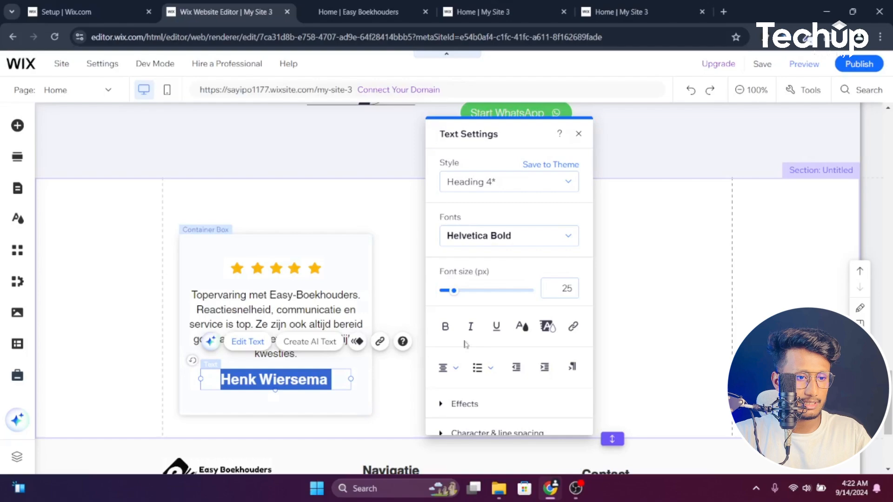
{"action": "double_click", "coordinate": [568, 287]}
{"action": "type", "text": "22"}
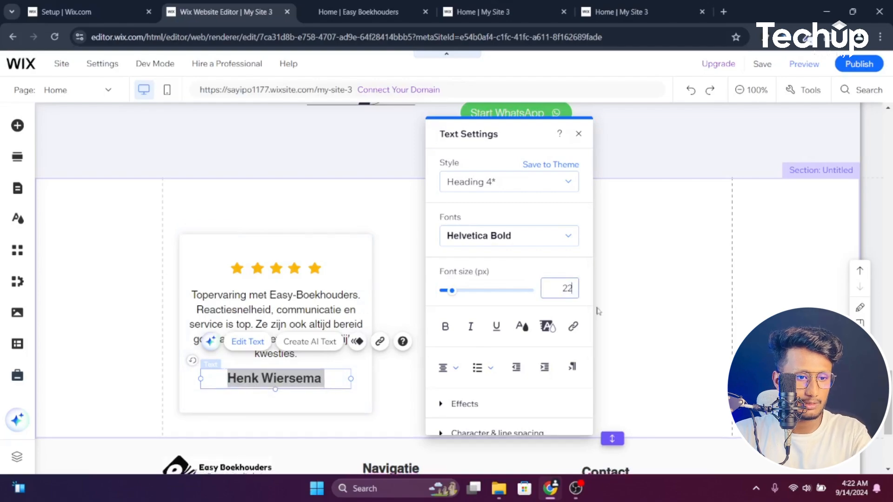
{"action": "left_click", "coordinate": [610, 311]}
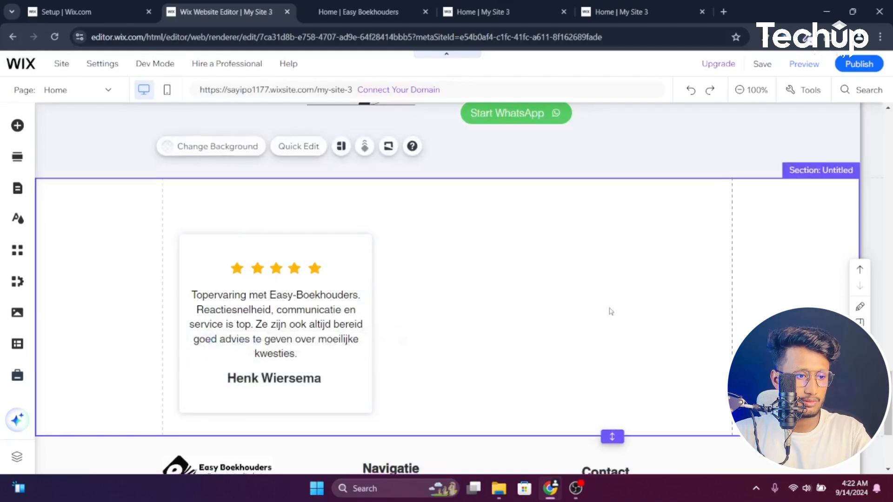
Set the font size of the reviewer's name to 19 px
{"action": "left_click", "coordinate": [348, 392]}
{"action": "left_click", "coordinate": [288, 378]}
{"action": "double_click", "coordinate": [288, 378]}
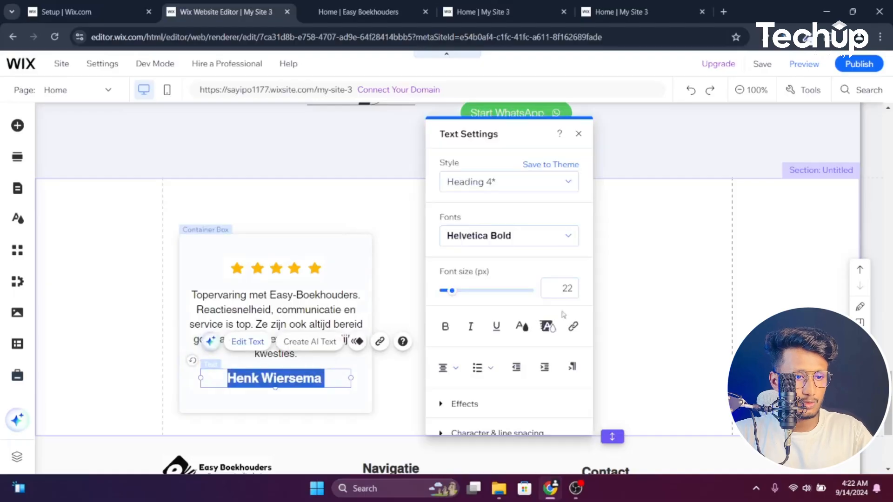
{"action": "left_click", "coordinate": [566, 289]}
{"action": "type", "text": "19"}
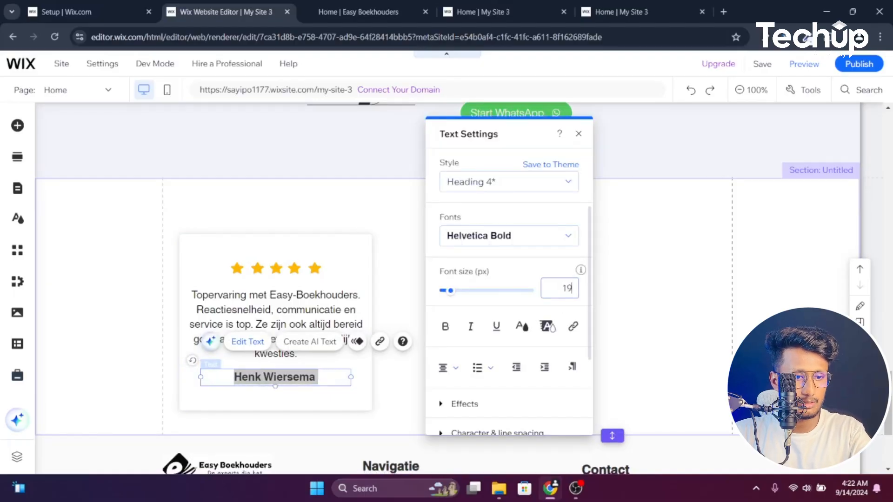
Trim the empty space at the review card's lower edge and extend the section further down below the card
{"action": "left_click", "coordinate": [327, 399]}
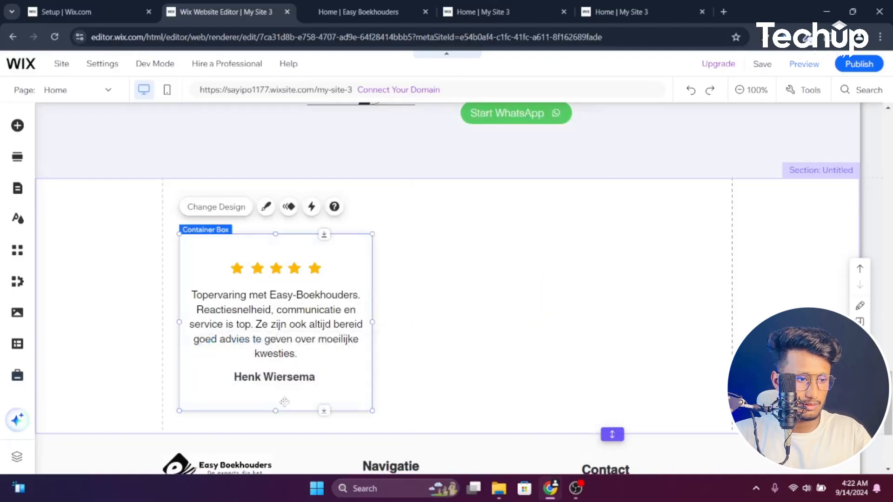
{"action": "left_click_drag", "start_coordinate": [276, 409], "coordinate": [276, 403]}
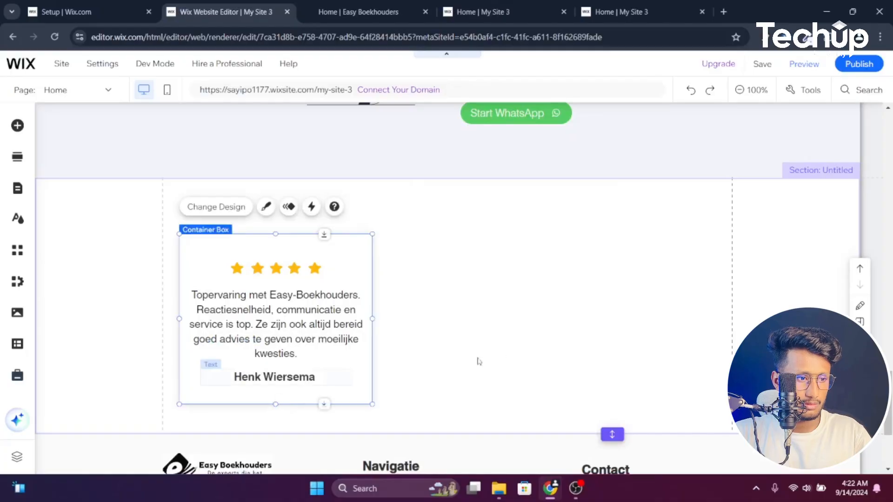
{"action": "left_click", "coordinate": [504, 350]}
{"action": "scroll", "coordinate": [504, 350], "scroll_direction": "down", "scroll_amount": 1}
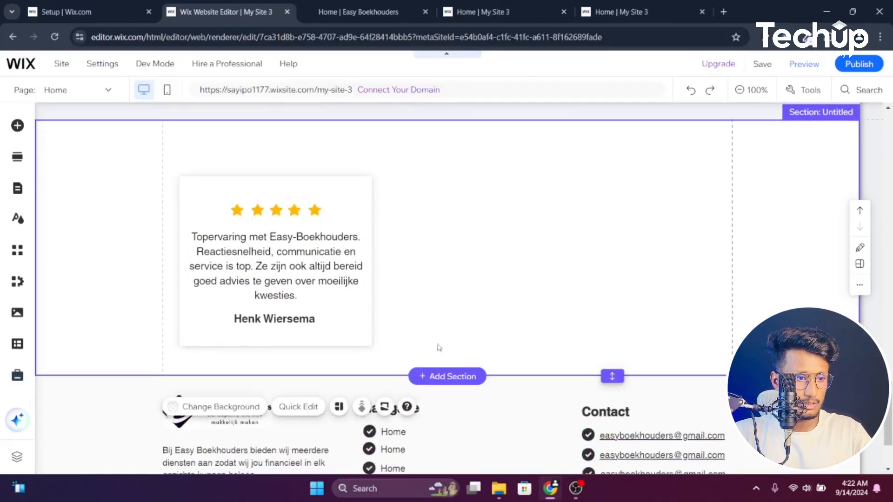
{"action": "left_click_drag", "start_coordinate": [613, 376], "coordinate": [613, 406]}
{"action": "left_click", "coordinate": [359, 210]}
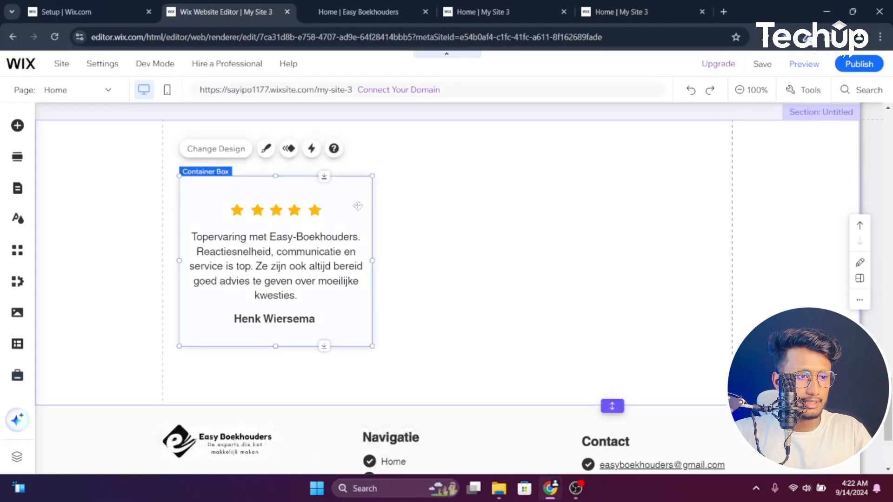
Reposition the review card within the empty reviews section
{"action": "left_click_drag", "start_coordinate": [360, 210], "coordinate": [345, 233]}
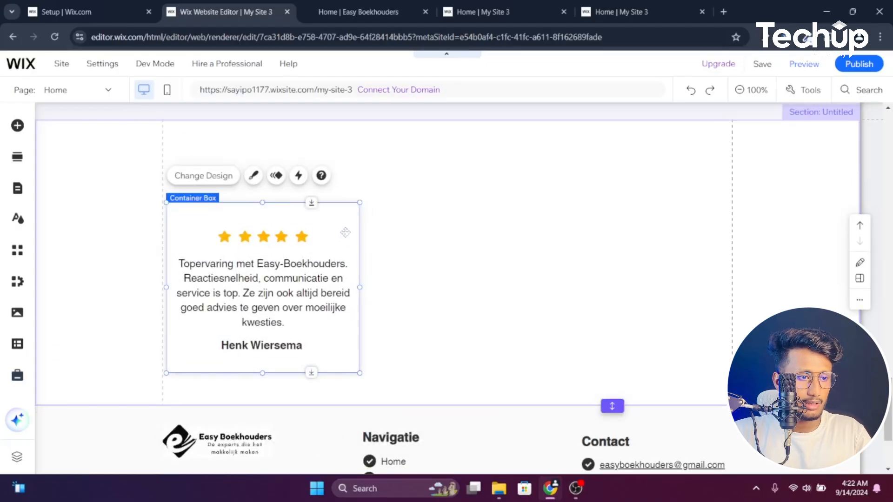
{"action": "right_click", "coordinate": [345, 232]}
{"action": "left_click", "coordinate": [305, 222]}
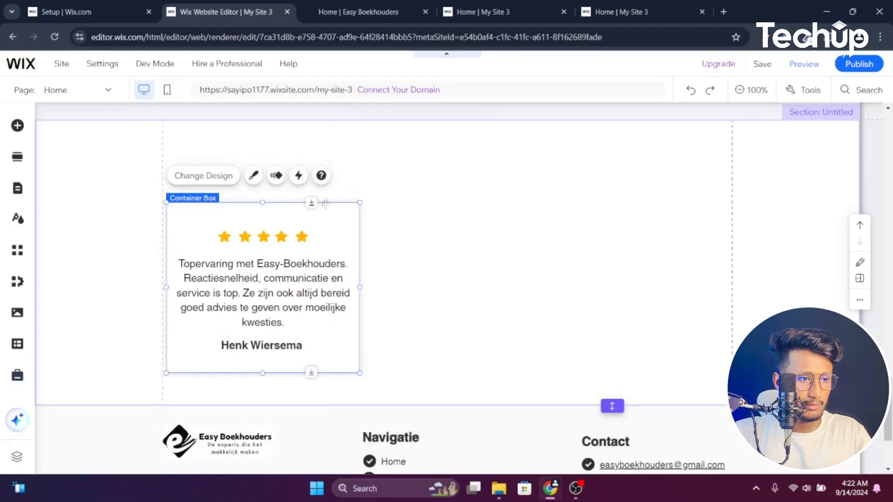
{"action": "left_click_drag", "start_coordinate": [305, 222], "coordinate": [374, 161]}
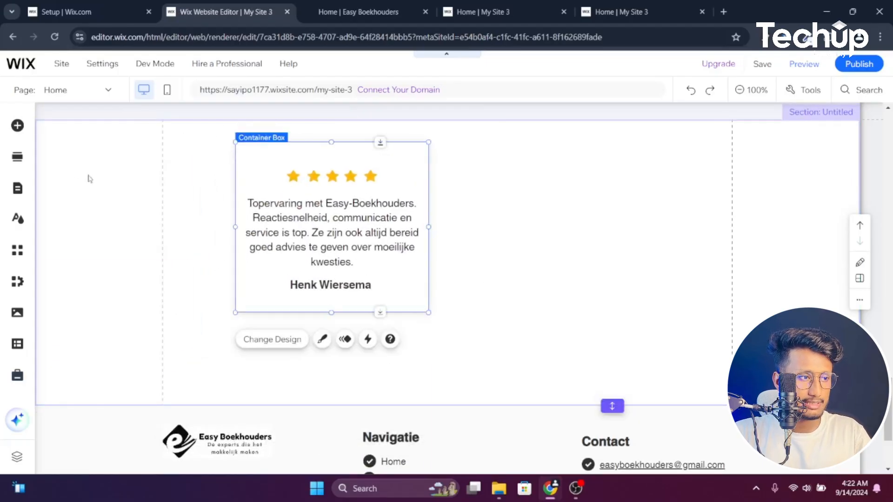
Add the white Classic strip to the reviews section and place the review card on top of it
{"action": "left_click", "coordinate": [18, 127]}
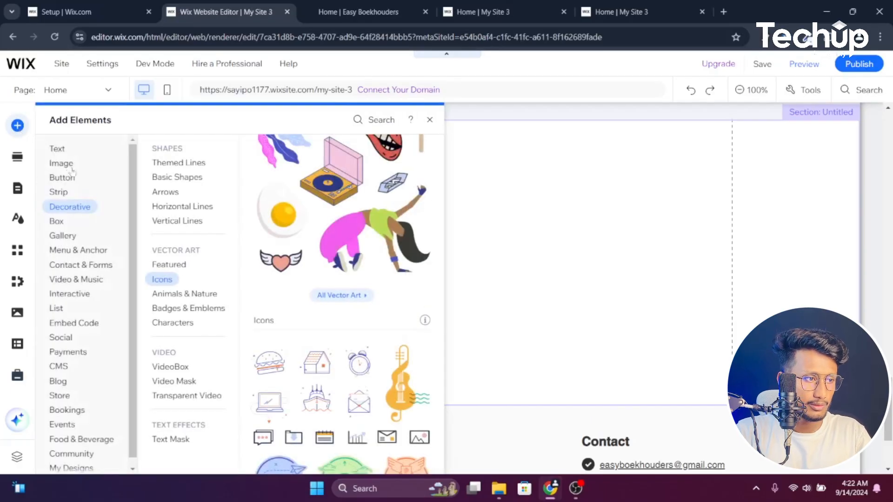
{"action": "left_click", "coordinate": [59, 192]}
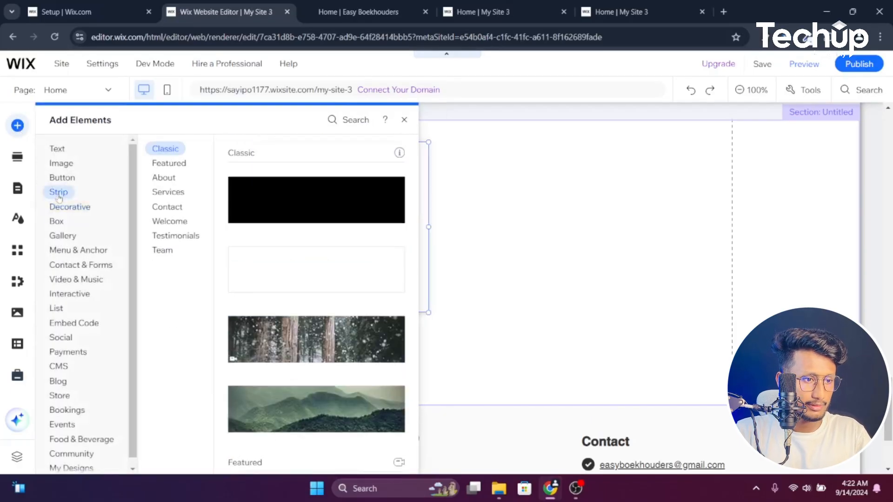
{"action": "left_click", "coordinate": [295, 285]}
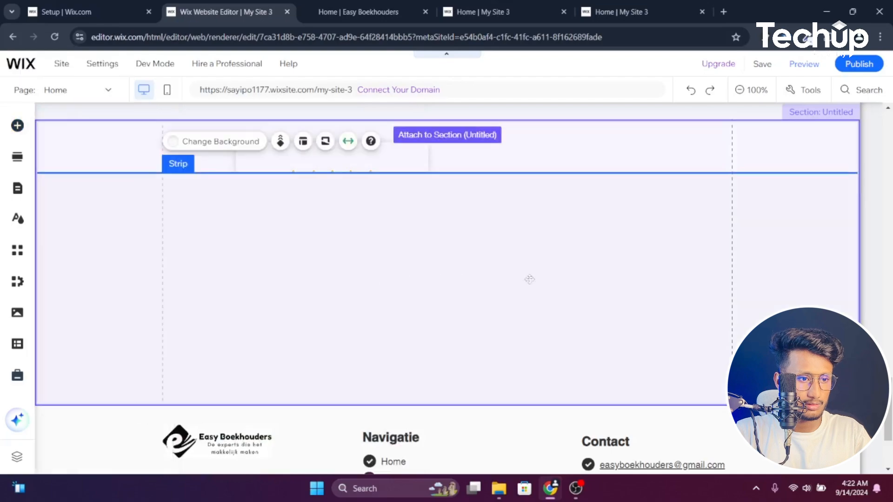
{"action": "left_click_drag", "start_coordinate": [421, 161], "coordinate": [389, 220]}
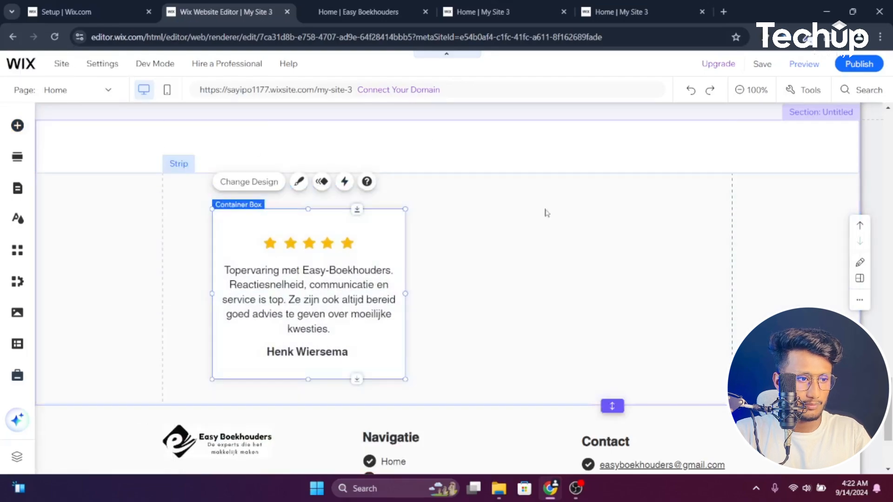
Extend the reviews section further down to leave empty space below the new strip
{"action": "left_click", "coordinate": [606, 391]}
{"action": "left_click_drag", "start_coordinate": [612, 407], "coordinate": [627, 499]}
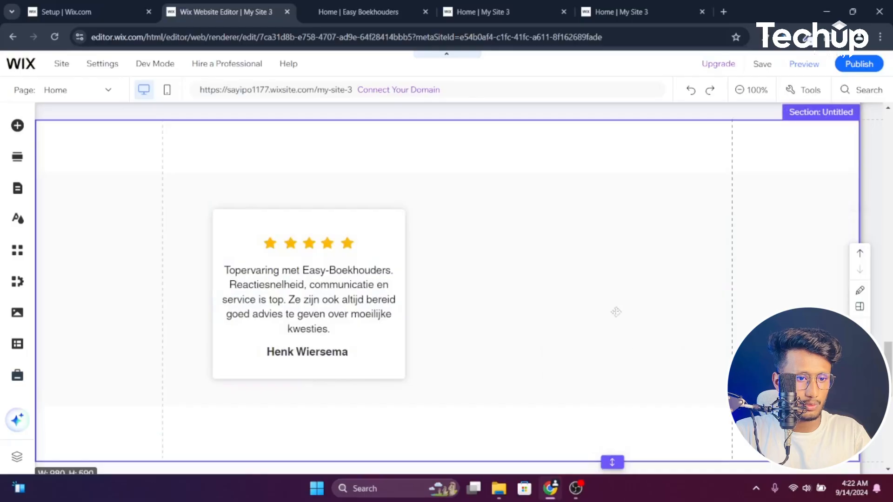
{"action": "left_click", "coordinate": [583, 281]}
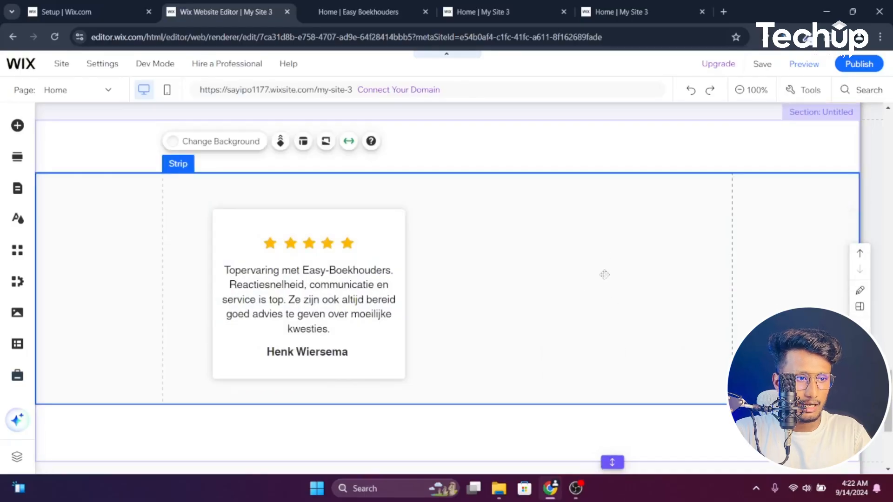
Copy the light "Onze diensten" heading strip from the service cards section and paste it into the reviews section
{"action": "scroll", "coordinate": [605, 275], "scroll_direction": "up", "scroll_amount": 10}
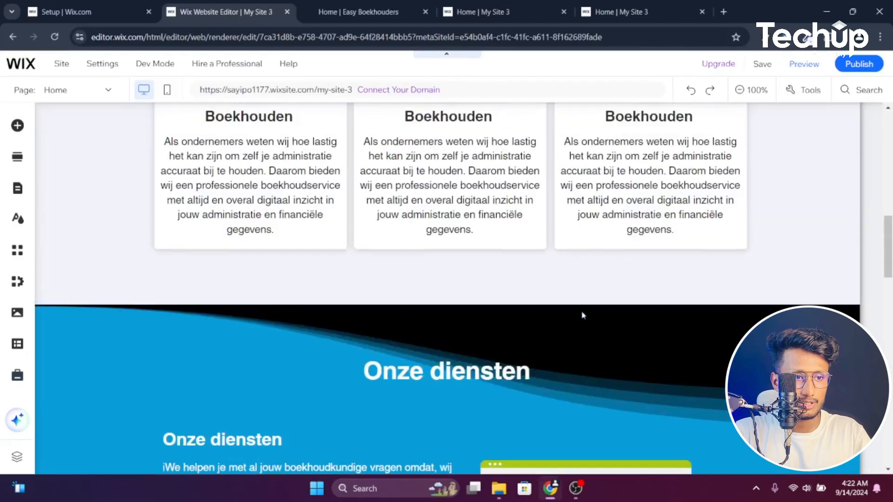
{"action": "scroll", "coordinate": [586, 318], "scroll_direction": "up", "scroll_amount": 8}
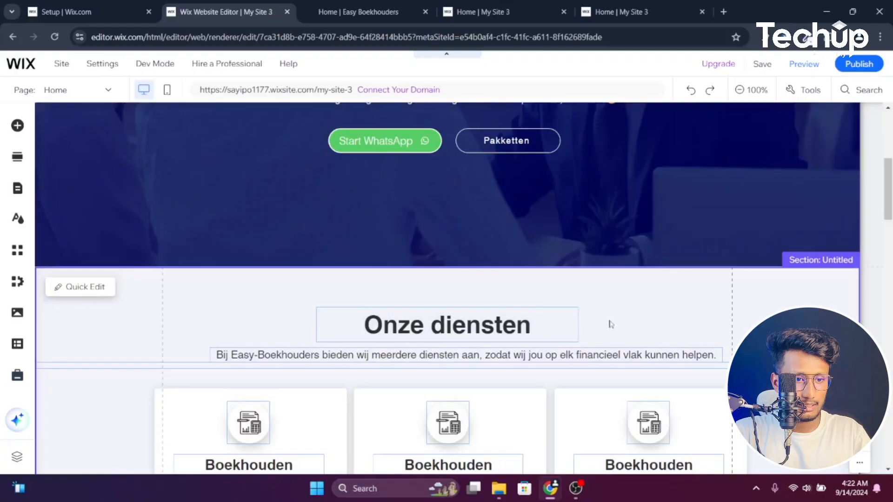
{"action": "left_click", "coordinate": [650, 320]}
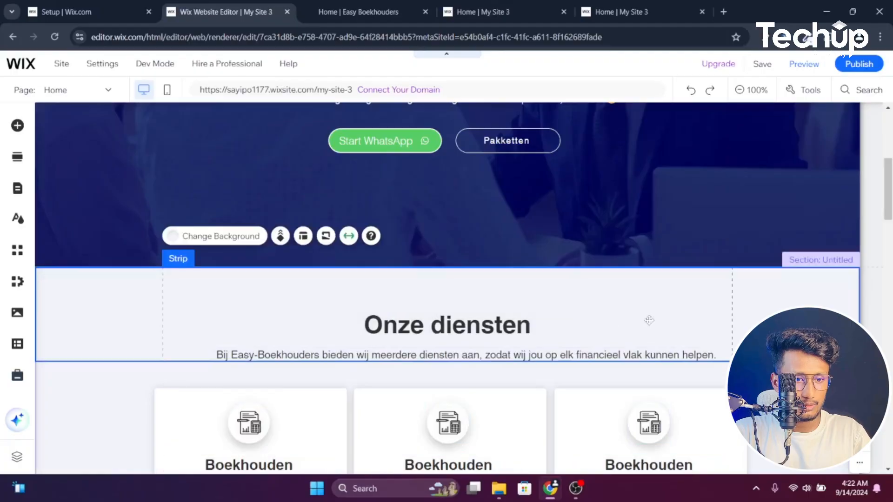
{"action": "right_click", "coordinate": [649, 320]}
{"action": "left_click", "coordinate": [675, 315]}
{"action": "scroll", "coordinate": [577, 297], "scroll_direction": "down", "scroll_amount": 5}
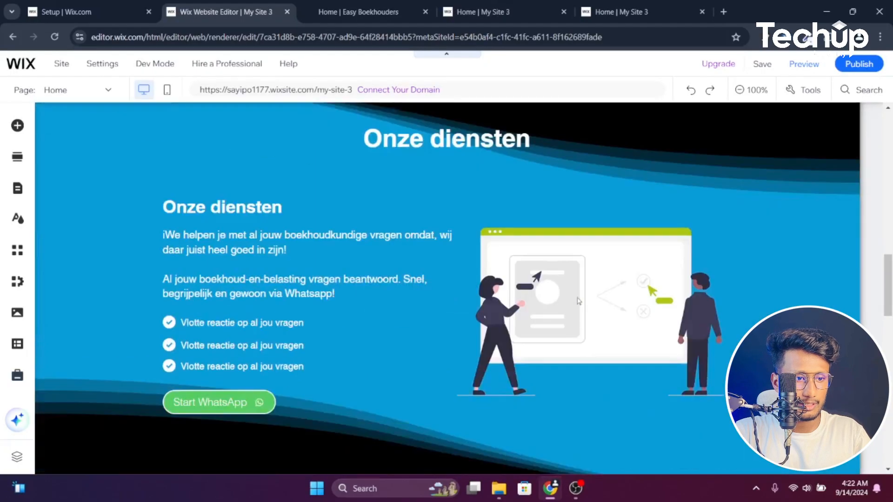
{"action": "scroll", "coordinate": [579, 302], "scroll_direction": "down", "scroll_amount": 14}
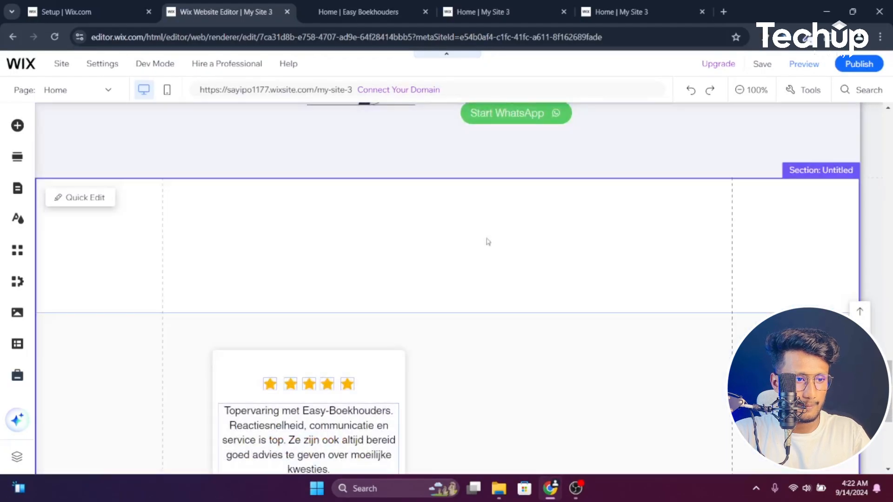
{"action": "right_click", "coordinate": [440, 230]}
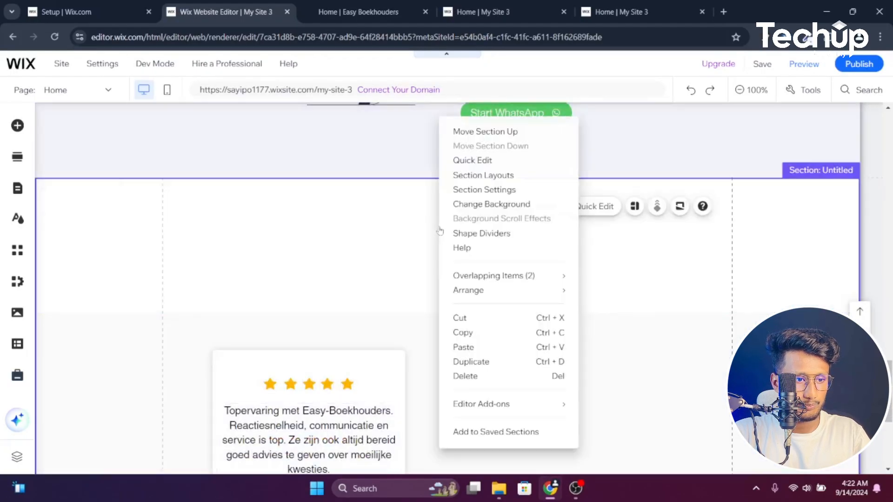
{"action": "left_click", "coordinate": [482, 347]}
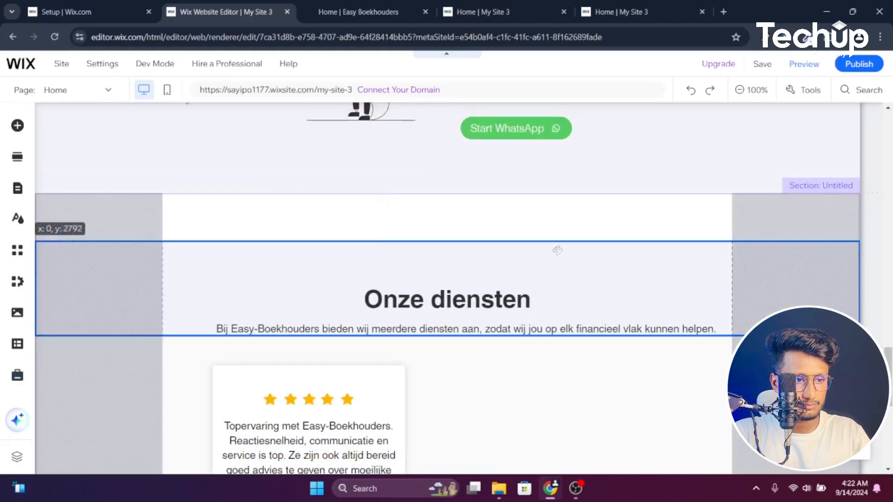
Align the pasted heading strip with the section's upper edge and move the review card's strip up directly beneath it
{"action": "left_click_drag", "start_coordinate": [557, 250], "coordinate": [554, 229]}
{"action": "left_click", "coordinate": [555, 352]}
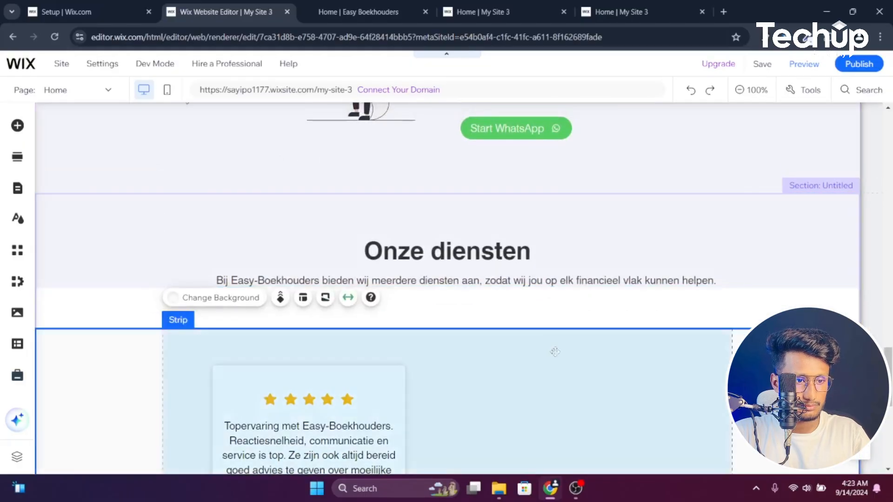
{"action": "left_click_drag", "start_coordinate": [555, 352], "coordinate": [552, 309]}
Replace the pasted strip's heading with "Onze klanten" copied from the Easy Boekhouders site
{"action": "left_click", "coordinate": [263, 216]}
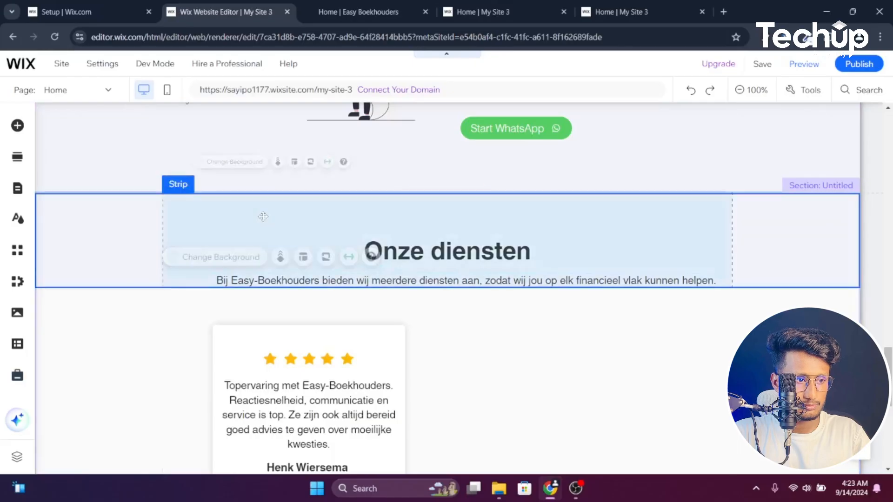
{"action": "left_click", "coordinate": [318, 10]}
{"action": "triple_click", "coordinate": [441, 143]}
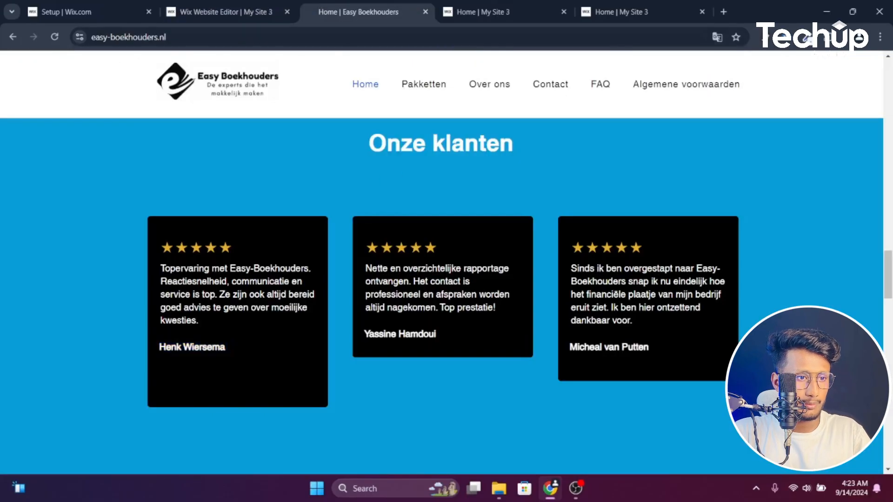
{"action": "right_click", "coordinate": [413, 142]}
{"action": "left_click", "coordinate": [428, 155]}
{"action": "left_click", "coordinate": [234, 4]}
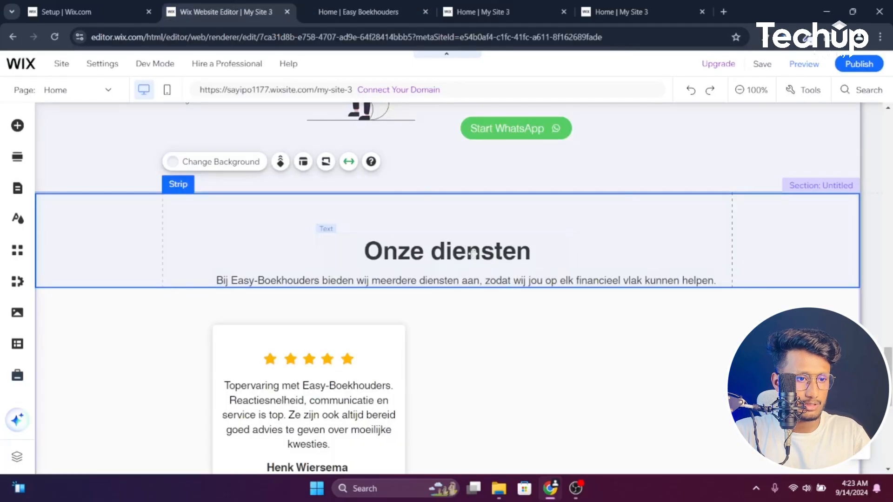
{"action": "double_click", "coordinate": [494, 236]}
{"action": "key", "text": "ctrl+v"}
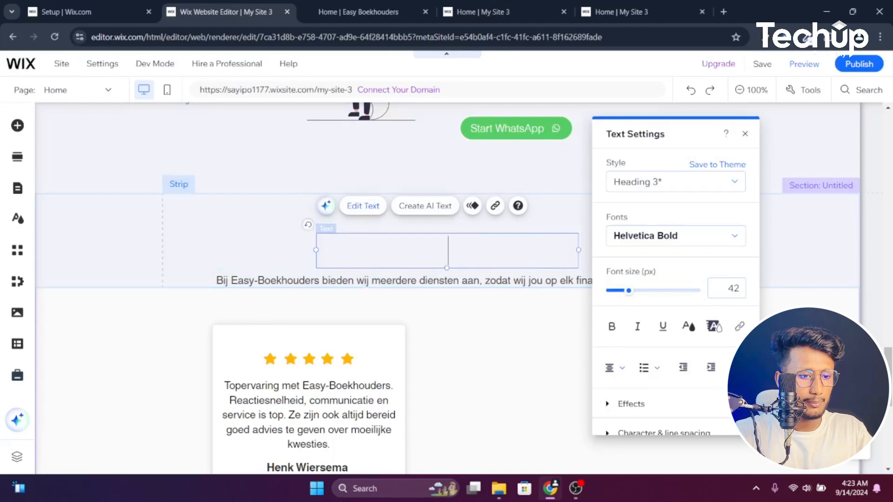
Set the heading strip's background to the darkest charcoal theme color
{"action": "left_click", "coordinate": [265, 248]}
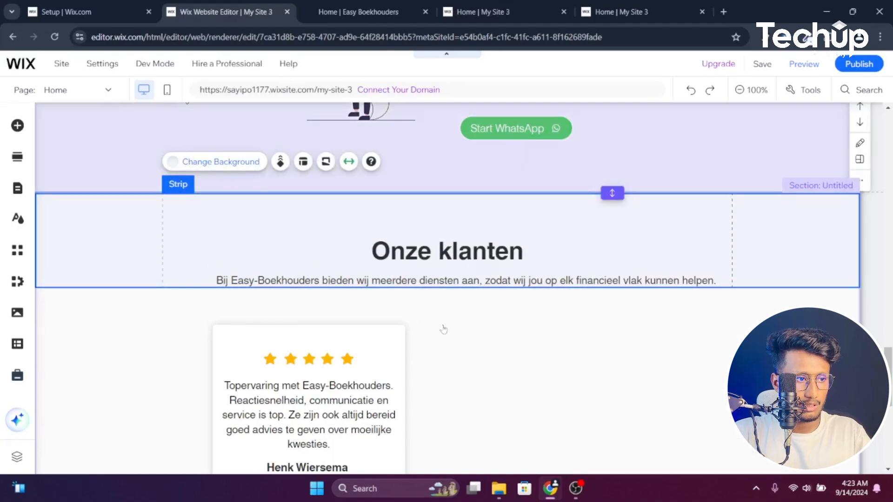
{"action": "left_click", "coordinate": [691, 241]}
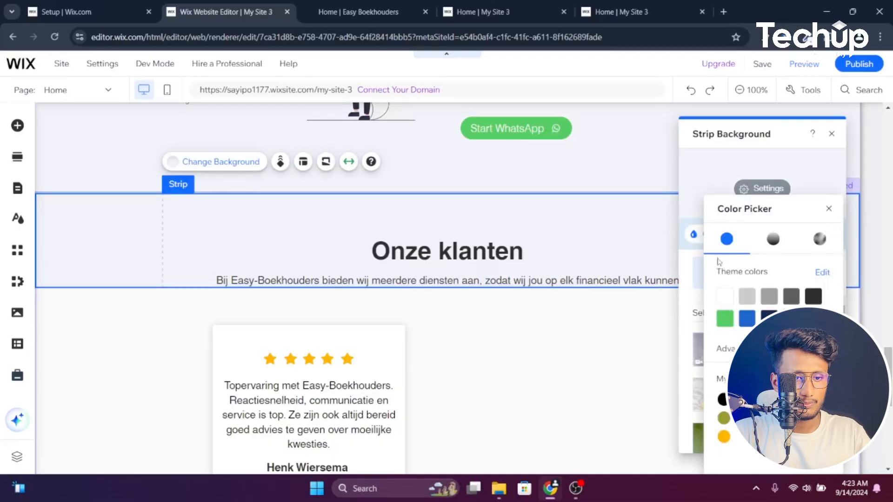
{"action": "left_click", "coordinate": [814, 297]}
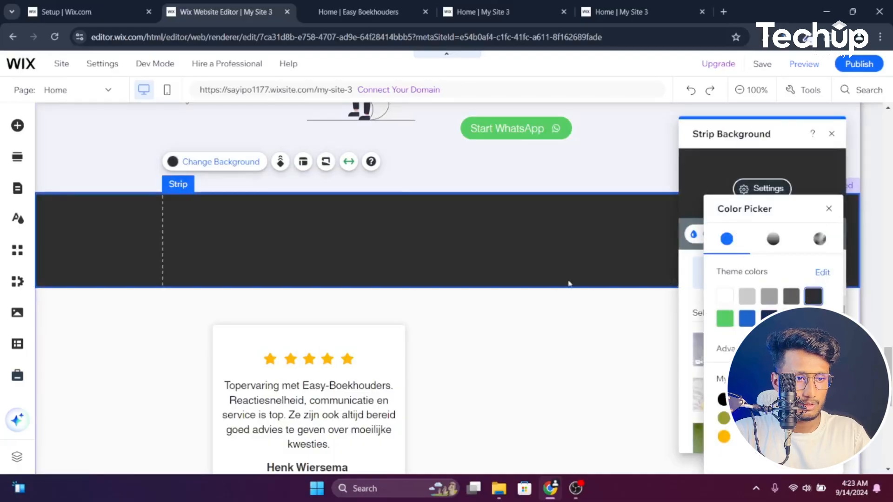
Set the "Onze klanten" heading's text color to white (#FFFFFF)
{"action": "left_click", "coordinate": [522, 258]}
{"action": "double_click", "coordinate": [525, 241]}
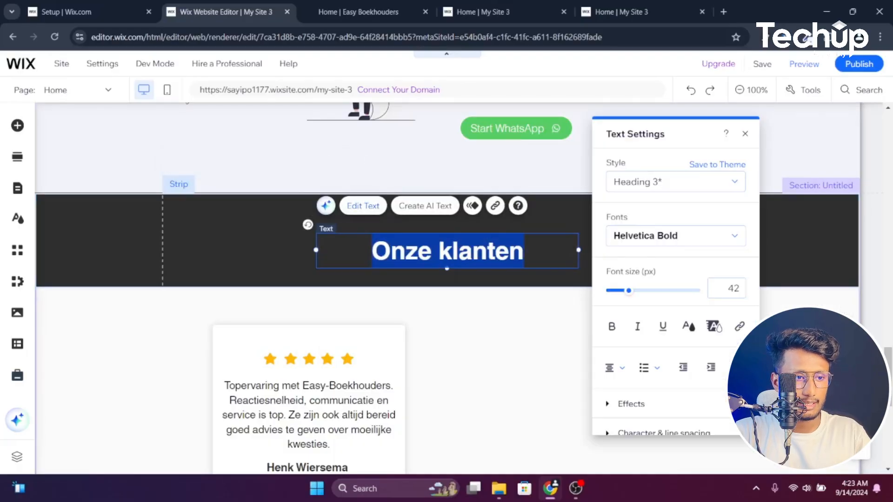
{"action": "left_click", "coordinate": [689, 326]}
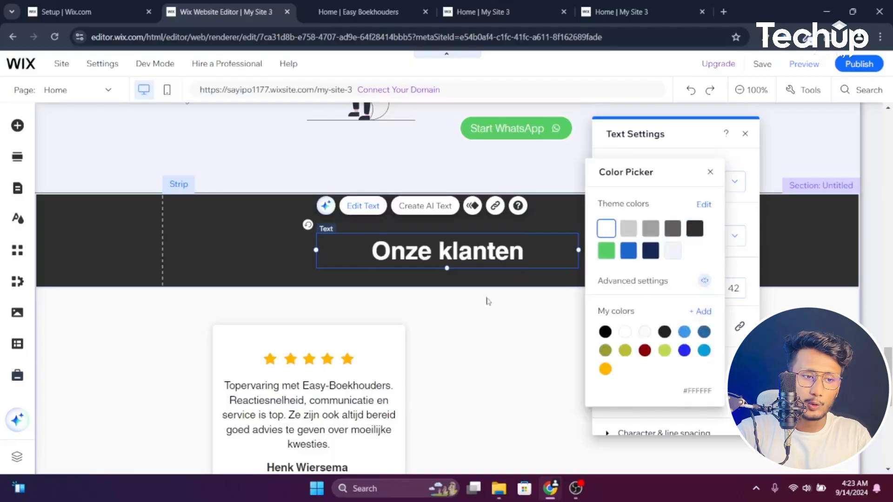
{"action": "left_click", "coordinate": [405, 343]}
Give the strip behind the review card the same charcoal theme color as the heading strip
{"action": "left_click", "coordinate": [414, 320]}
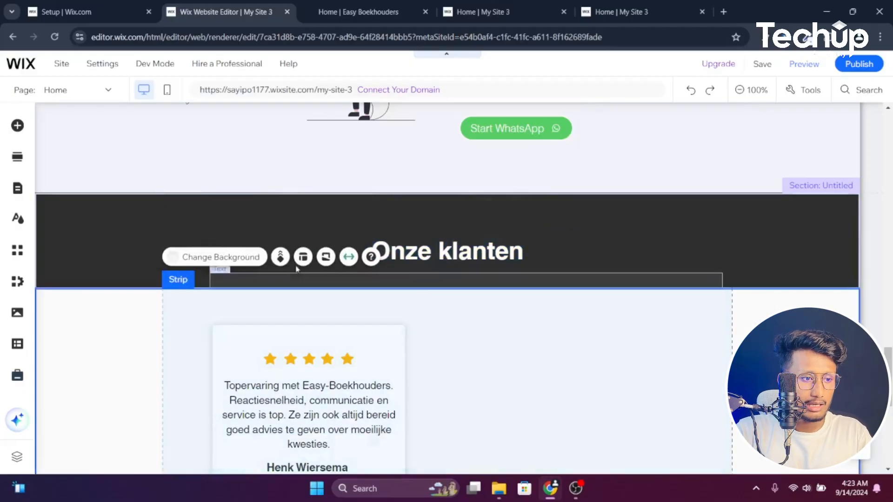
{"action": "left_click", "coordinate": [223, 264]}
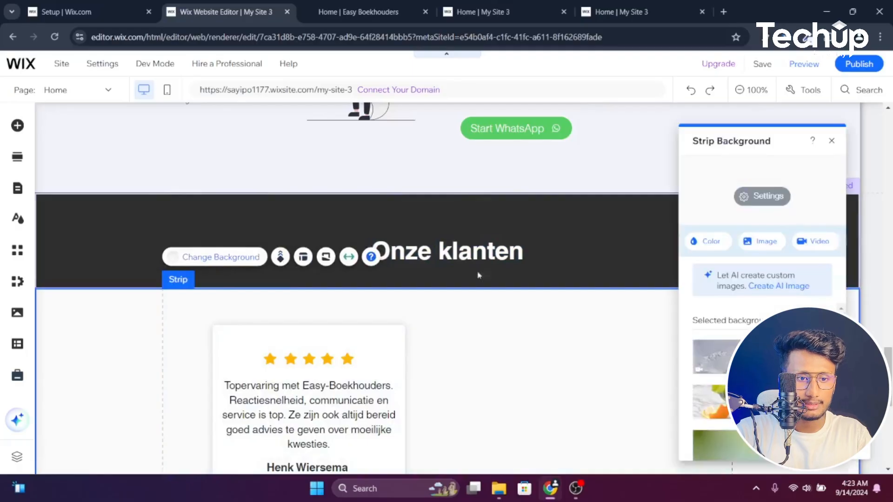
{"action": "left_click", "coordinate": [703, 243]}
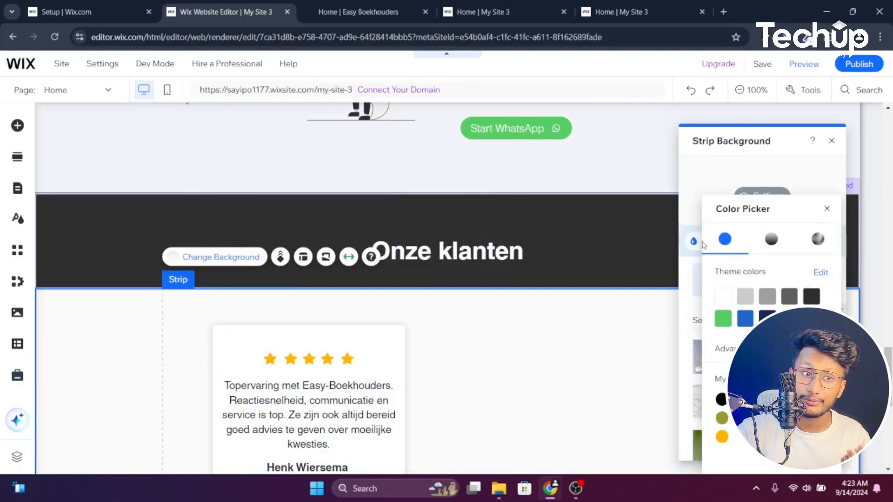
{"action": "left_click", "coordinate": [811, 297]}
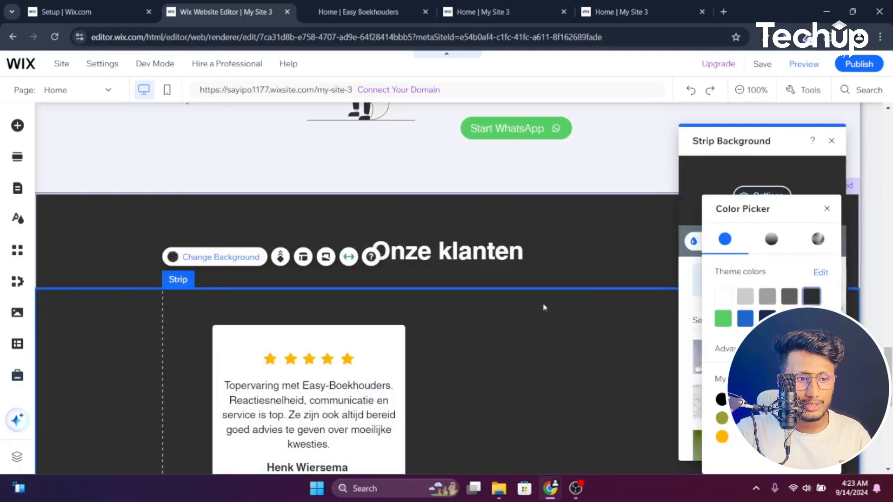
{"action": "left_click", "coordinate": [543, 304]}
{"action": "left_click", "coordinate": [574, 249]}
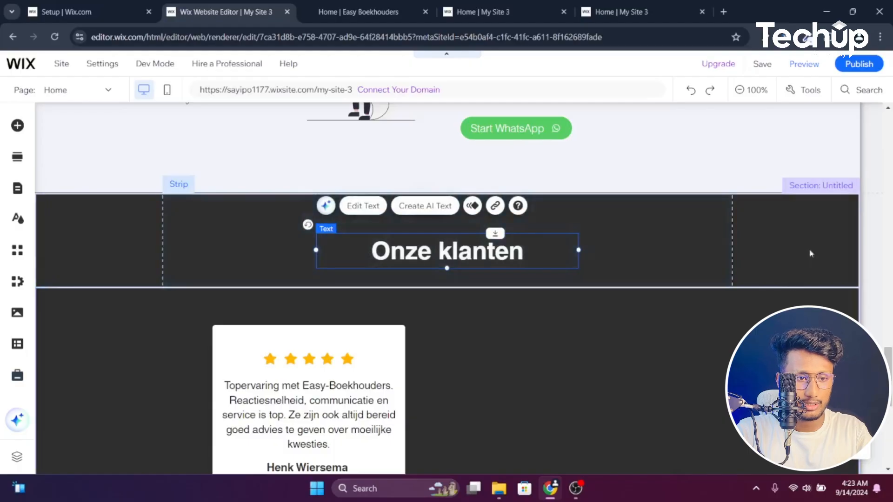
{"action": "left_click", "coordinate": [810, 254]}
Move the review card to the left gridline and duplicate it twice to form a row of three cards
{"action": "scroll", "coordinate": [415, 226], "scroll_direction": "down", "scroll_amount": 3}
{"action": "left_click", "coordinate": [395, 219]}
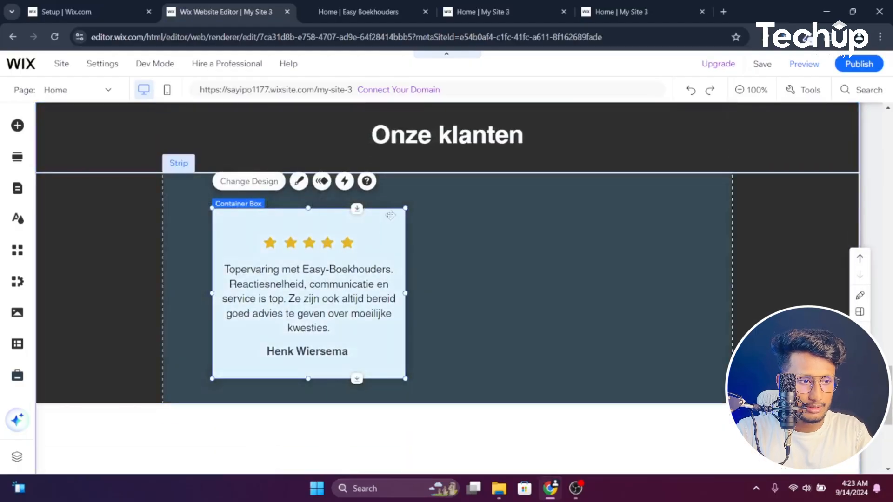
{"action": "left_click_drag", "start_coordinate": [396, 220], "coordinate": [340, 216]}
{"action": "right_click", "coordinate": [341, 215]}
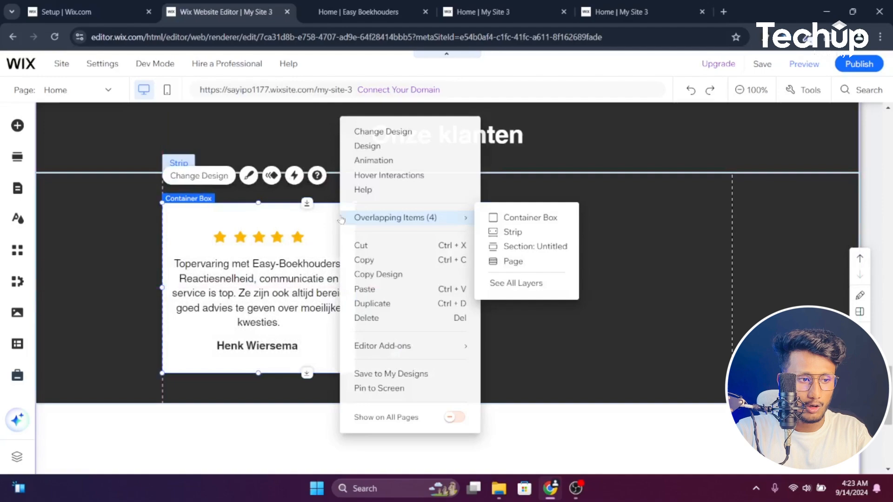
{"action": "left_click", "coordinate": [383, 304]}
{"action": "left_click_drag", "start_coordinate": [342, 238], "coordinate": [664, 229]}
{"action": "right_click", "coordinate": [529, 225]}
{"action": "left_click", "coordinate": [573, 318]}
Shift the first two review cards slightly left and align the third with them in an evenly spaced, centered row
{"action": "left_click", "coordinate": [333, 231]}
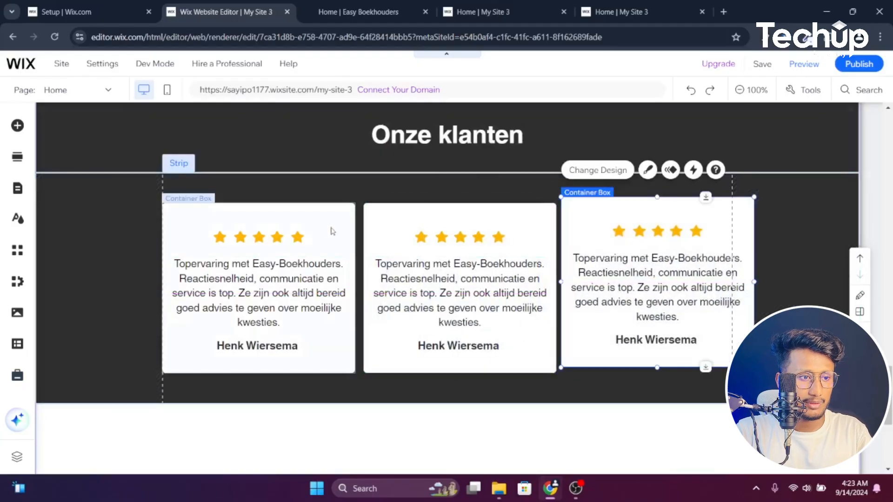
{"action": "left_click_drag", "start_coordinate": [331, 227], "coordinate": [319, 227]}
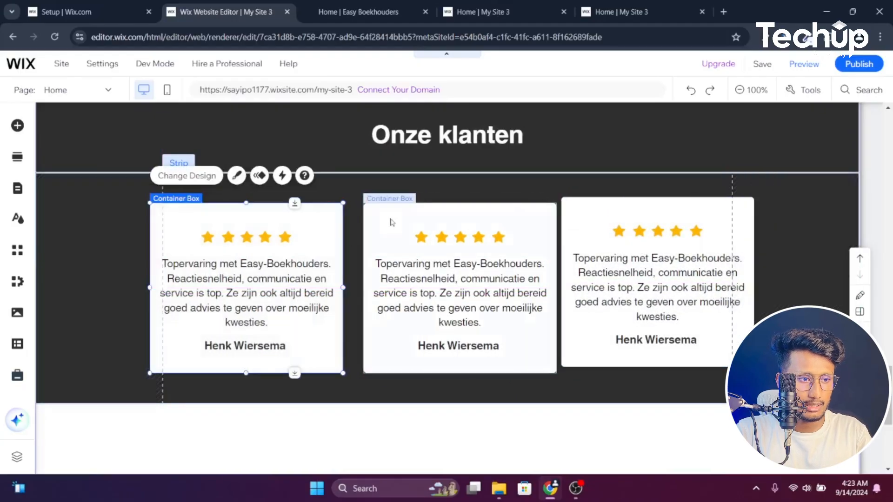
{"action": "left_click", "coordinate": [387, 218]}
{"action": "left_click_drag", "start_coordinate": [387, 218], "coordinate": [375, 218]}
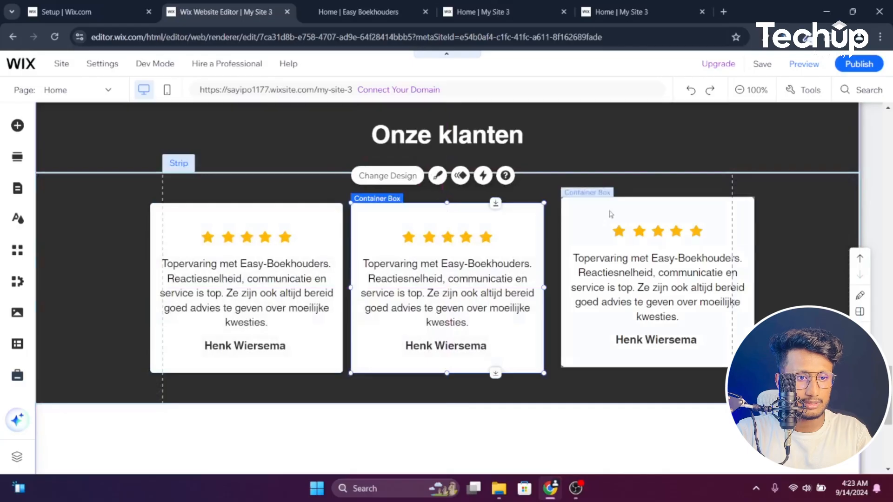
{"action": "left_click", "coordinate": [607, 216]}
{"action": "mouse_move", "coordinate": [607, 217]}
{"action": "left_mouse_down"}
{"action": "mouse_move", "coordinate": [598, 217]}
{"action": "mouse_move", "coordinate": [609, 217]}
{"action": "left_mouse_up"}
{"action": "left_click", "coordinate": [802, 184]}
Look at the "Onze klanten" reviews section on the original Easy Boekhouders site
{"action": "mouse_move", "coordinate": [882, 66]}
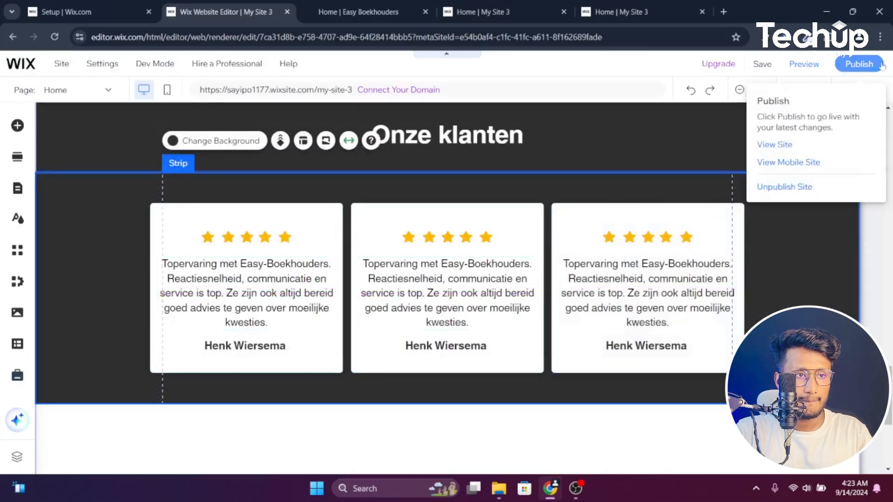
{"action": "left_click", "coordinate": [358, 6]}
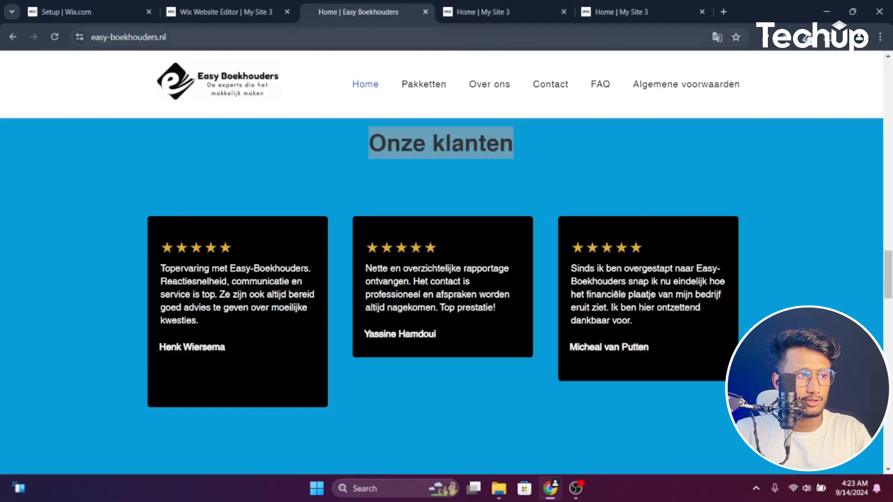
{"action": "left_click", "coordinate": [163, 39]}
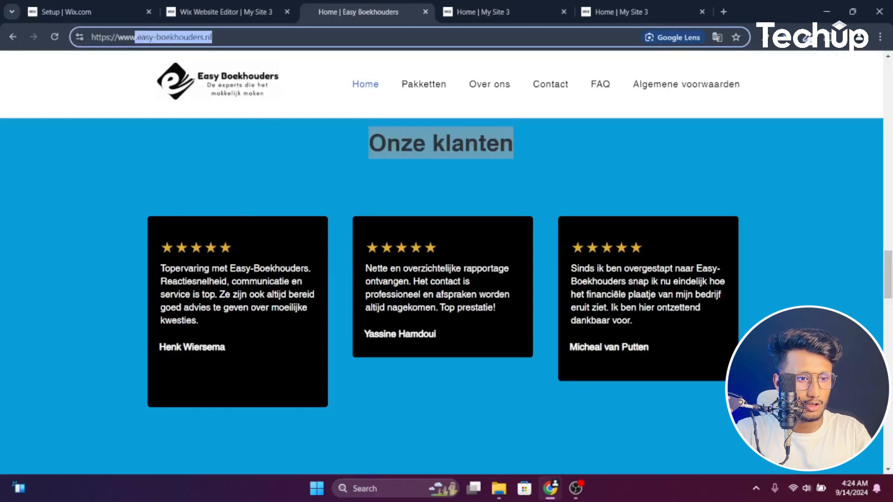
Search Google Images for "client feedback section website" and open the Taggbox customer review example
{"action": "left_click", "coordinate": [726, 4]}
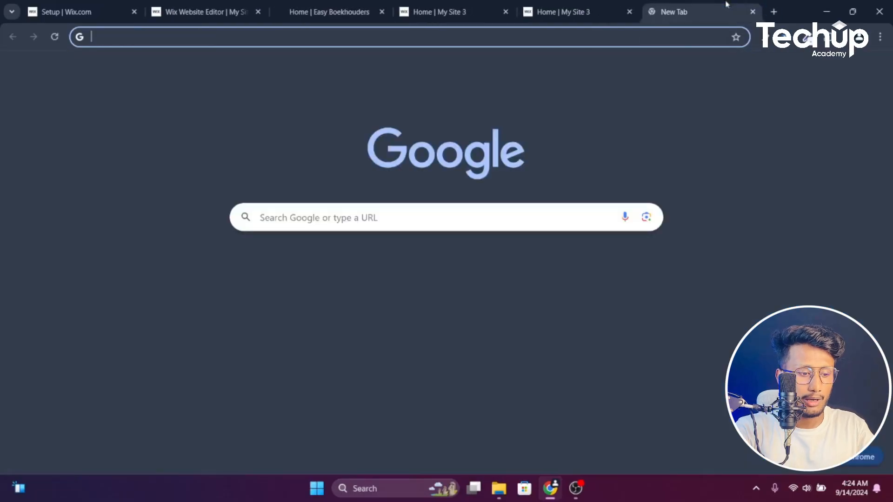
{"action": "type", "text": "clien"}
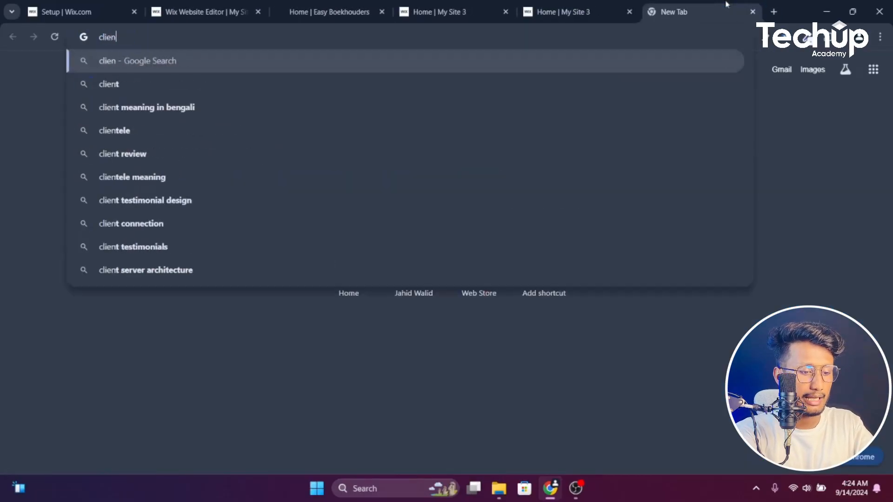
{"action": "type", "text": "t feedba"}
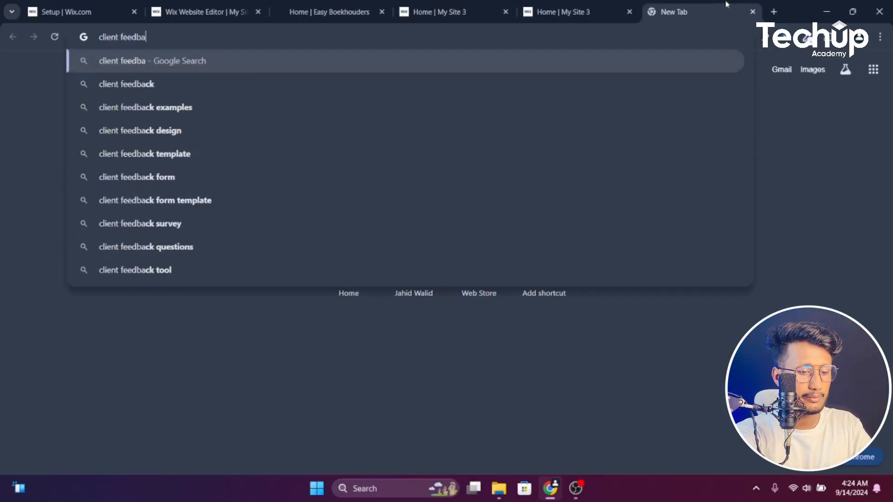
{"action": "type", "text": "ck section"}
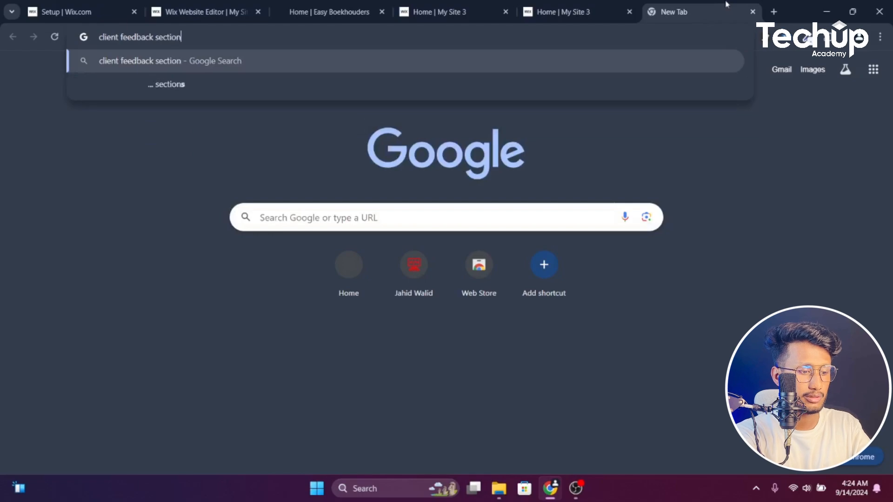
{"action": "type", "text": " website"}
{"action": "key", "text": "Return"}
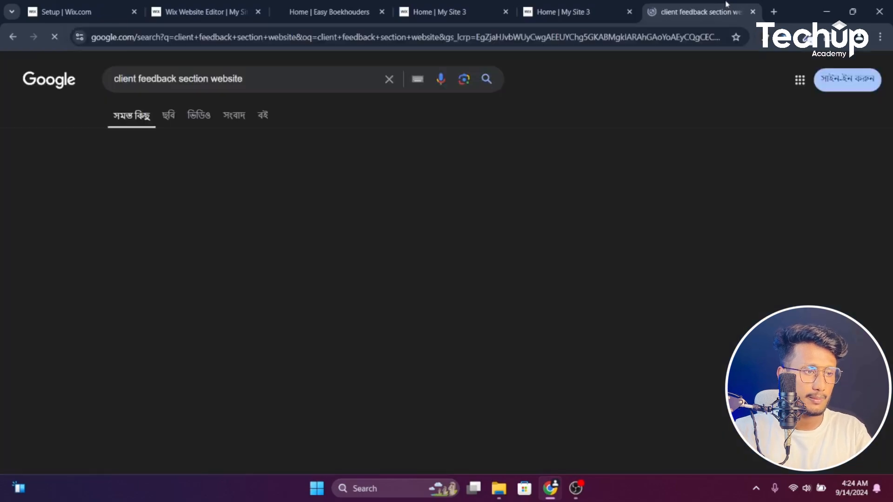
{"action": "left_click", "coordinate": [166, 120]}
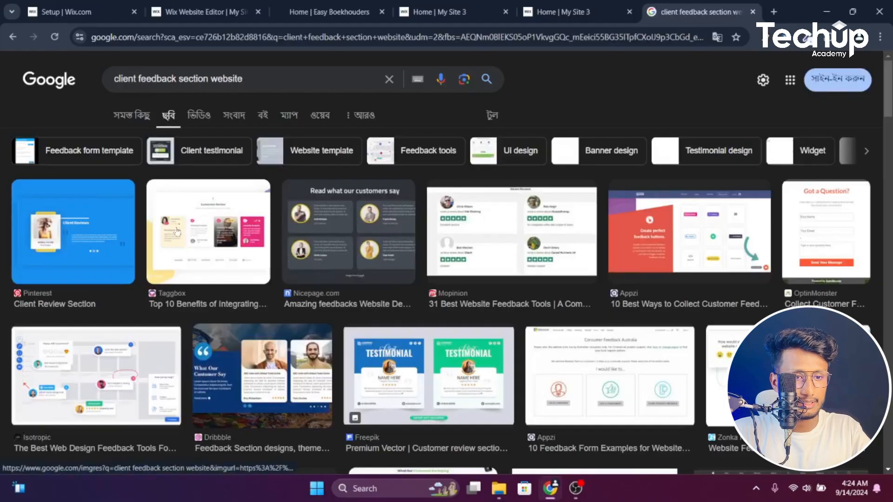
{"action": "left_click", "coordinate": [206, 228]}
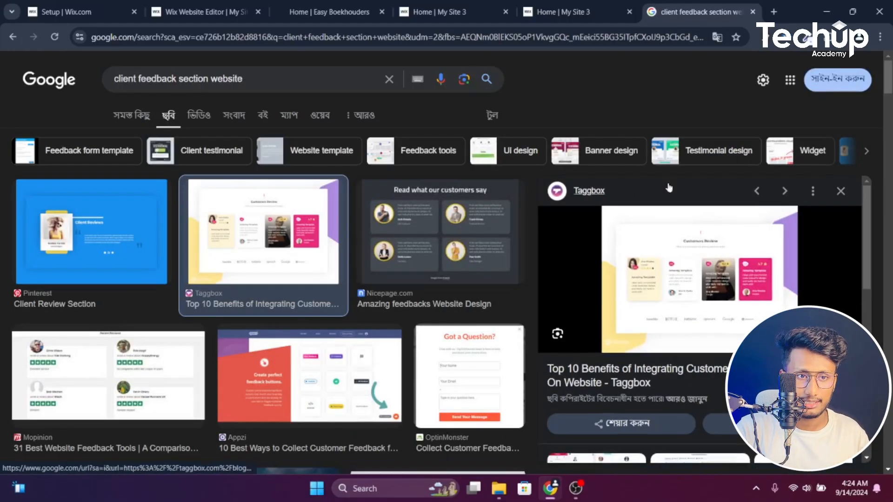
Open the web developer's portfolio site in a new tab and examine its "My Clients Feedback" section
{"action": "left_click", "coordinate": [773, 12]}
{"action": "type", "text": "jahd"}
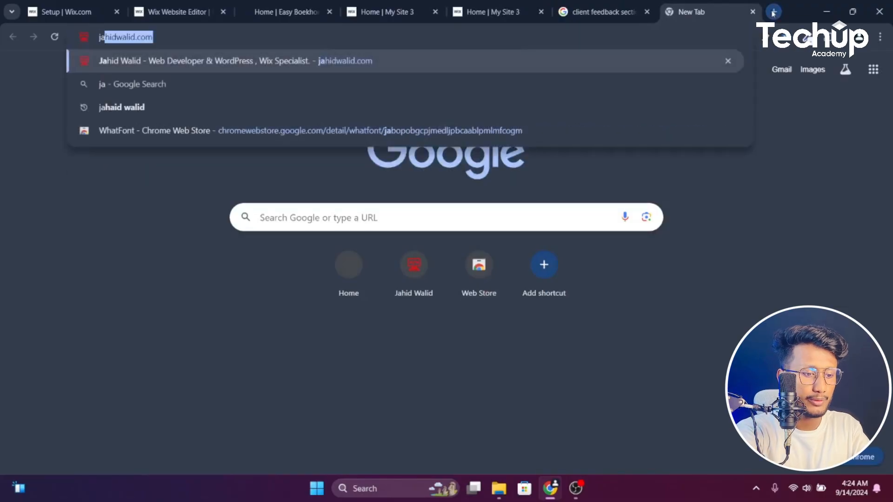
{"action": "key", "text": "BackSpace"}
{"action": "key", "text": "BackSpace"}
{"action": "key", "text": "BackSpace"}
{"action": "key", "text": "BackSpace"}
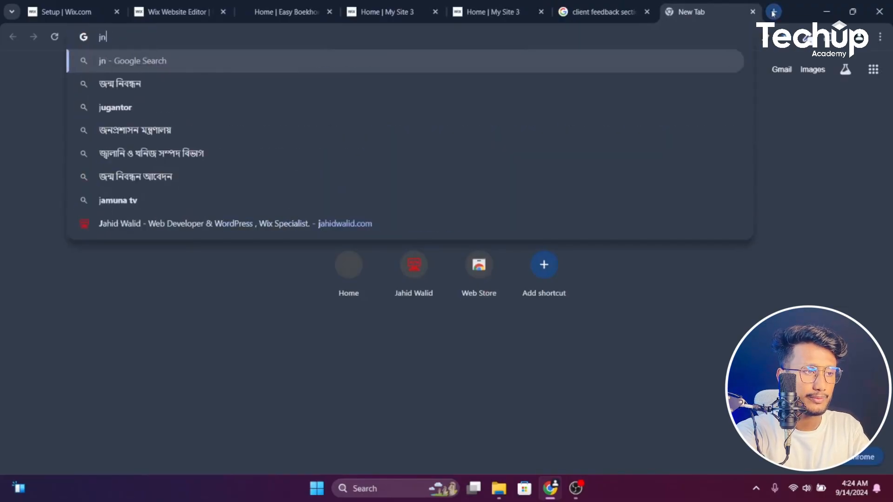
{"action": "type", "text": "j"}
{"action": "key", "text": "Return"}
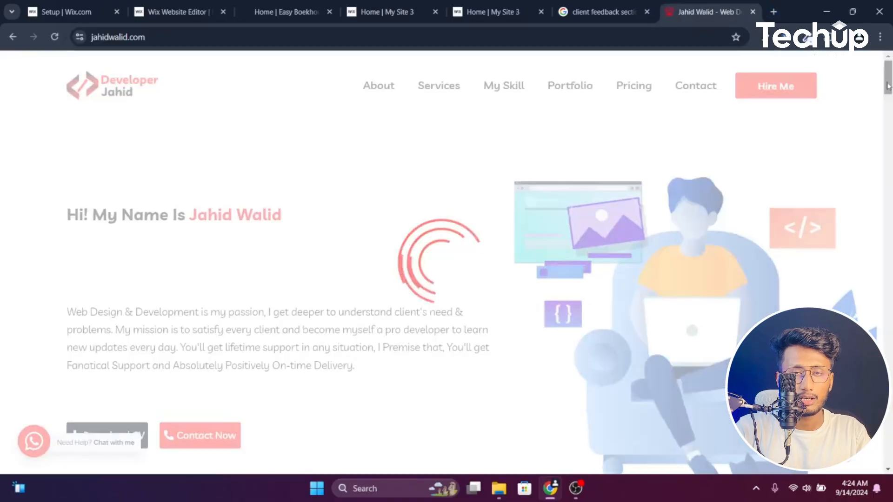
{"action": "scroll", "coordinate": [853, 188], "scroll_direction": "down", "scroll_amount": 10}
{"action": "scroll", "coordinate": [852, 189], "scroll_direction": "down", "scroll_amount": 15}
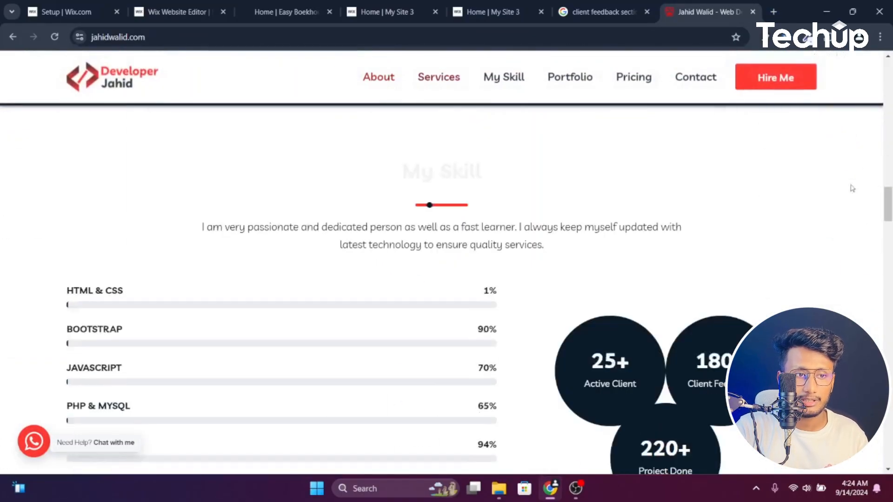
{"action": "scroll", "coordinate": [853, 188], "scroll_direction": "down", "scroll_amount": 15}
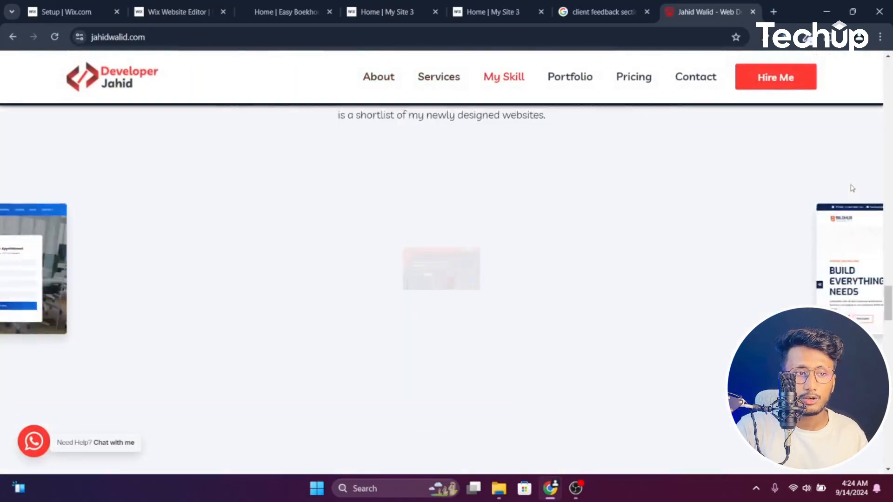
{"action": "scroll", "coordinate": [573, 156], "scroll_direction": "up", "scroll_amount": 5}
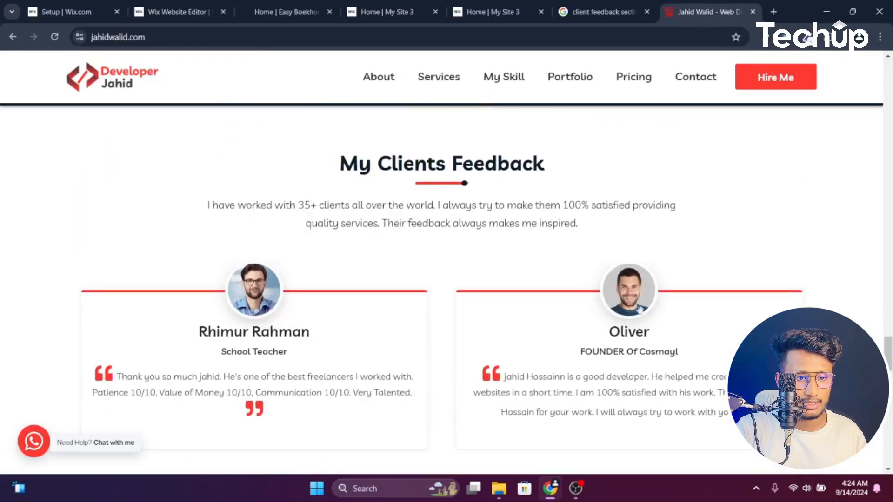
Find ThemeForest through a web search in a new tab and look over its homepage
{"action": "left_click", "coordinate": [773, 10]}
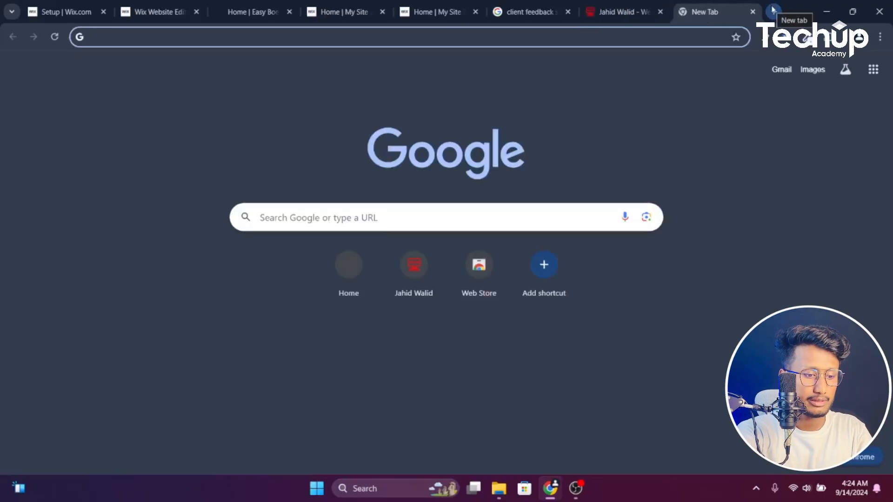
{"action": "type", "text": "themefores"}
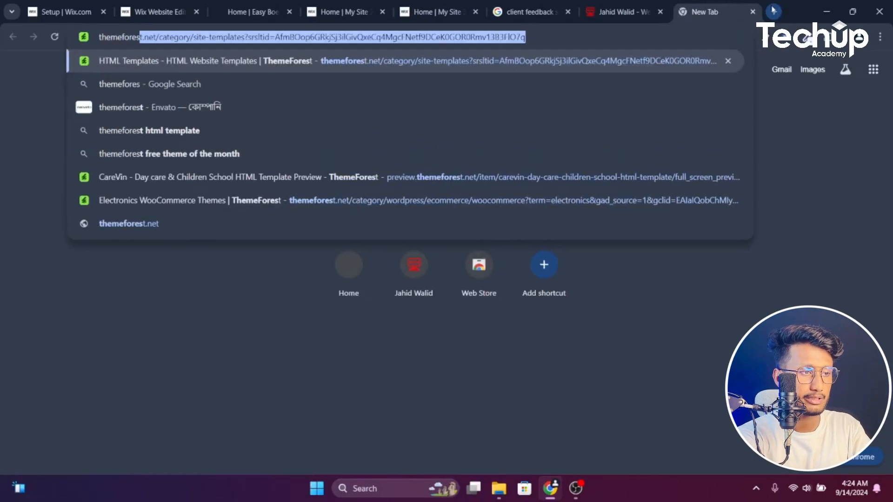
{"action": "type", "text": "tc"}
{"action": "key", "text": "Return"}
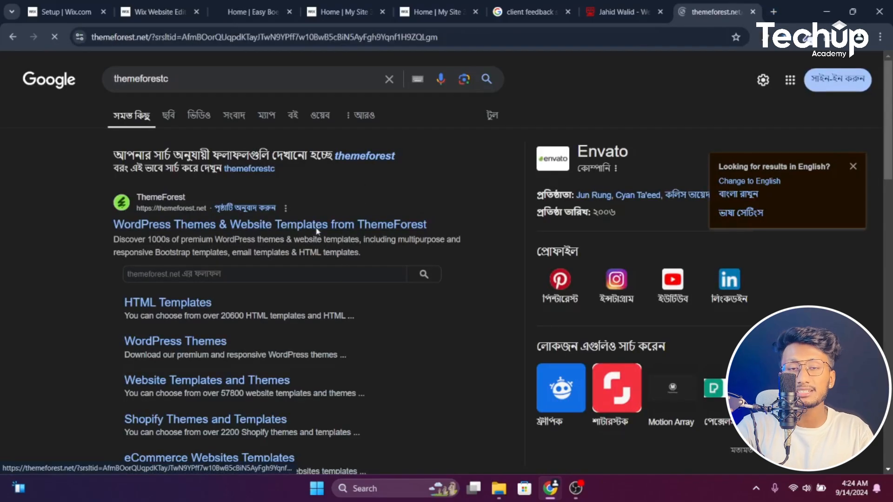
{"action": "scroll", "coordinate": [327, 253], "scroll_direction": "down", "scroll_amount": 5}
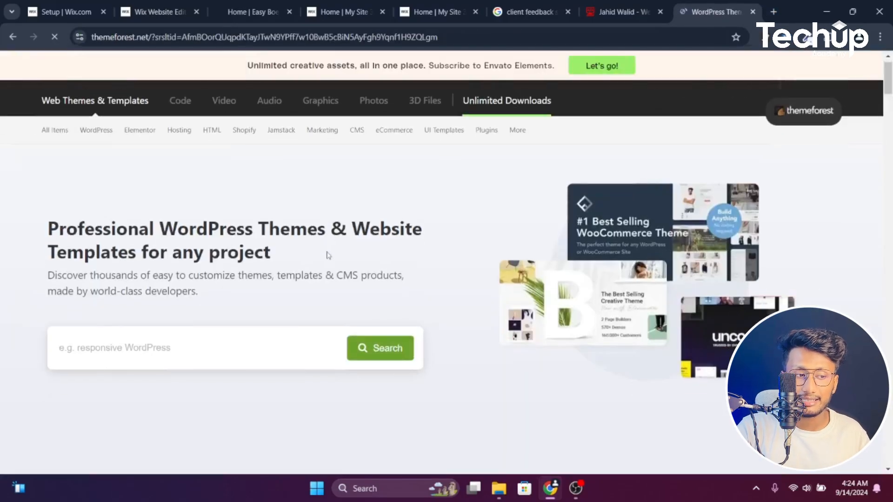
{"action": "scroll", "coordinate": [327, 257], "scroll_direction": "down", "scroll_amount": 3}
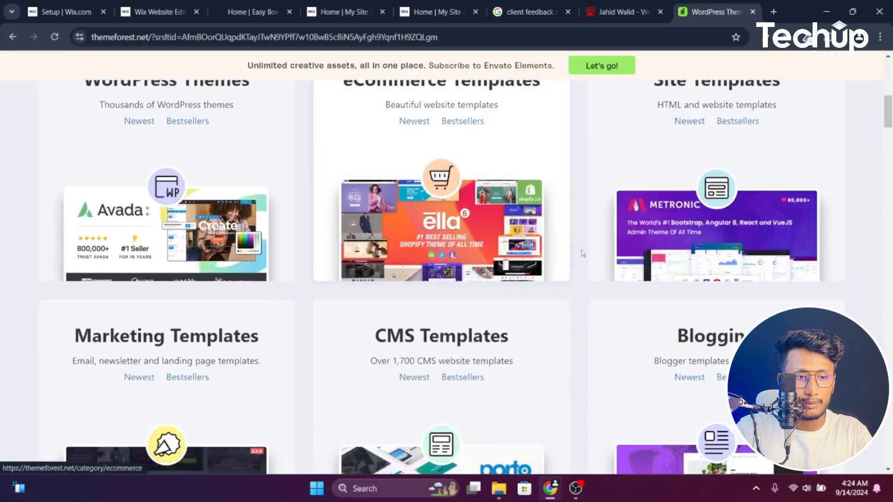
Search ThemeForest for "agency" templates
{"action": "scroll", "coordinate": [559, 269], "scroll_direction": "up", "scroll_amount": 5}
{"action": "left_click", "coordinate": [205, 147]}
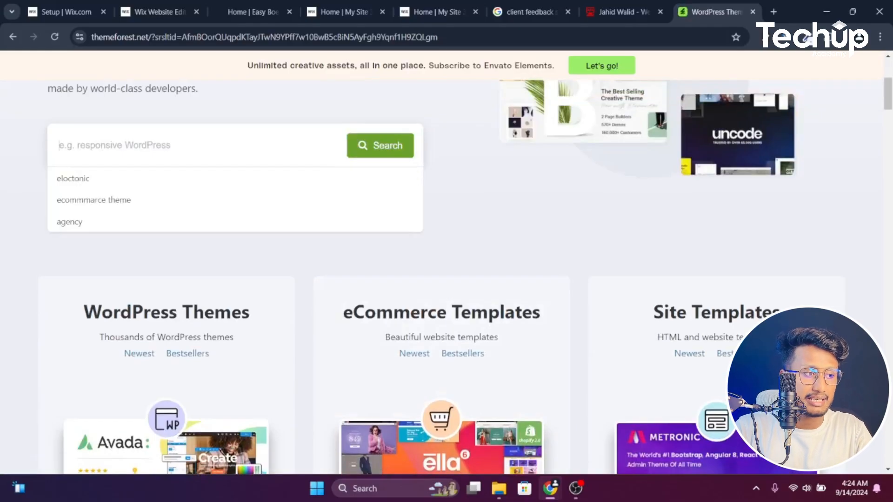
{"action": "left_click", "coordinate": [70, 222]}
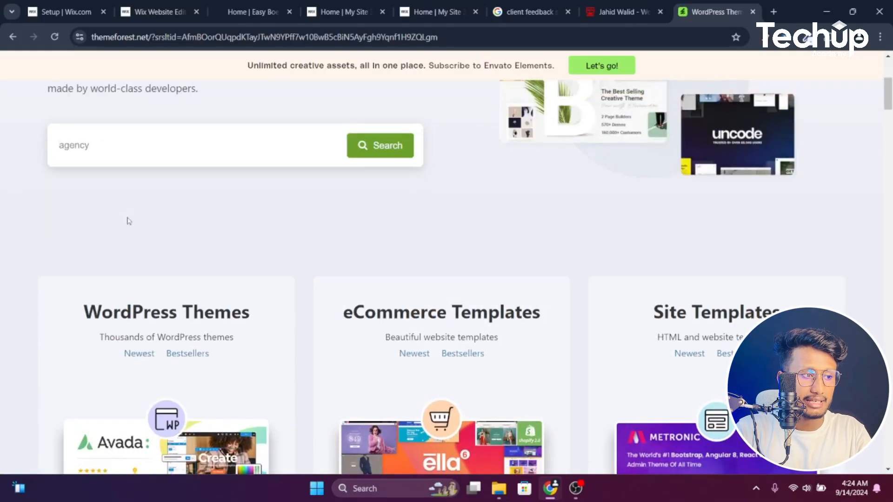
{"action": "left_click", "coordinate": [380, 146]}
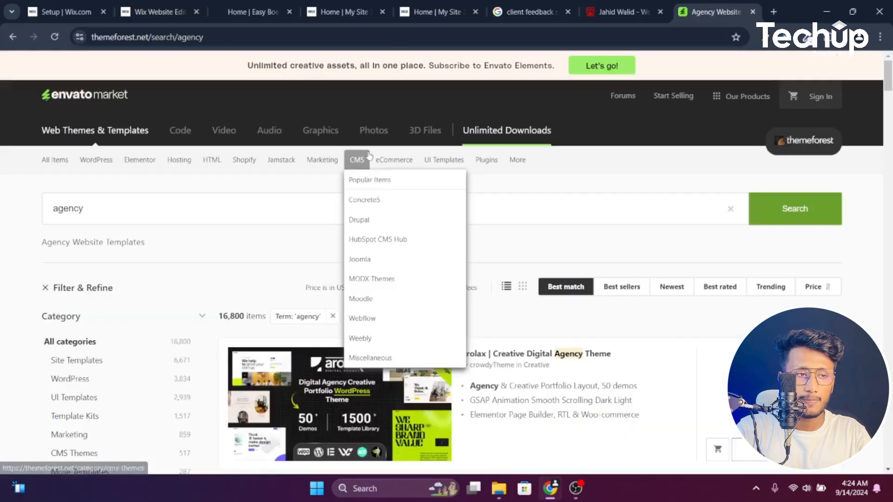
Browse the agency templates and open the live preview of the Axleo - Digital Agency WordPress Theme
{"action": "scroll", "coordinate": [433, 235], "scroll_direction": "down", "scroll_amount": 8}
{"action": "scroll", "coordinate": [458, 277], "scroll_direction": "down", "scroll_amount": 8}
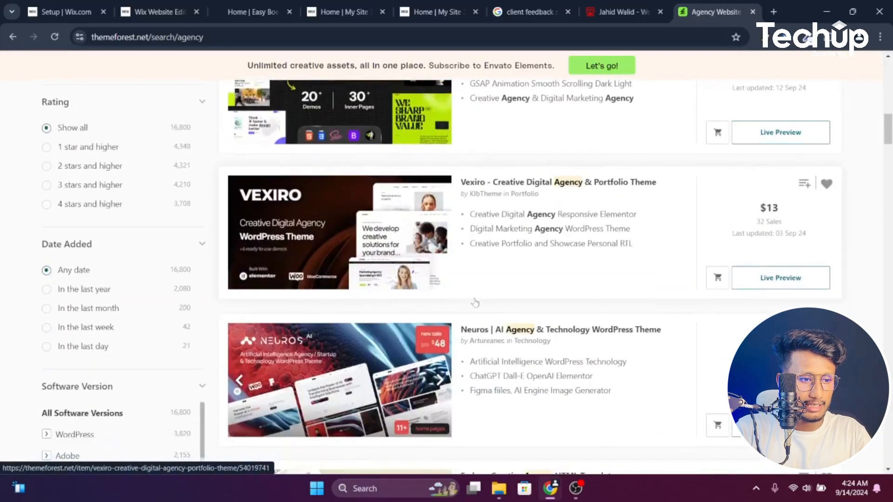
{"action": "scroll", "coordinate": [501, 218], "scroll_direction": "down", "scroll_amount": 8}
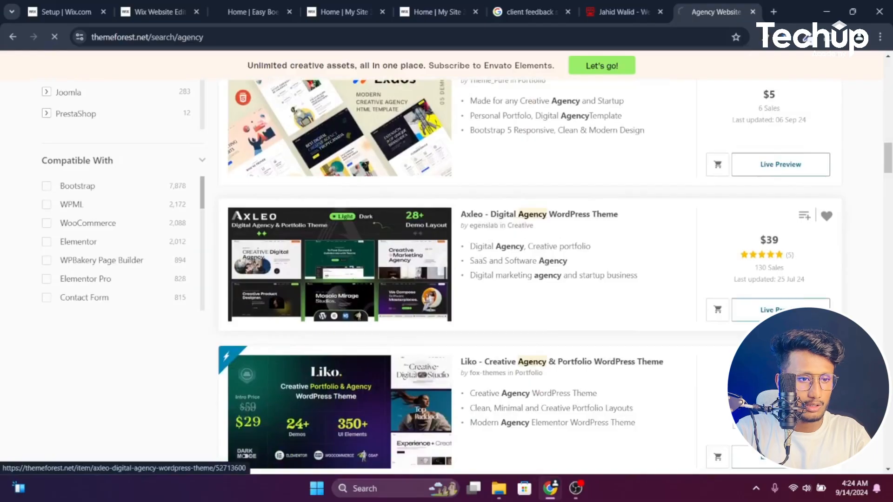
{"action": "left_click", "coordinate": [577, 251]}
{"action": "left_click", "coordinate": [345, 273]}
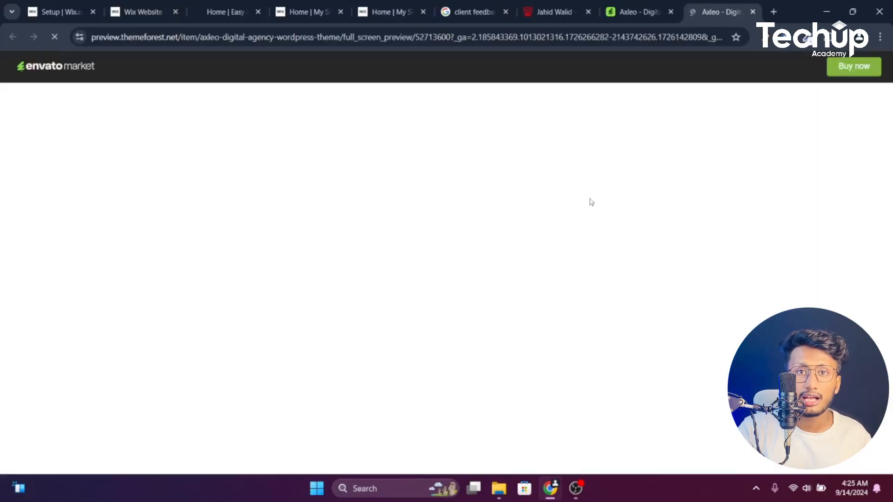
Look through the demo layouts in the Axleo theme preview and open the Creative Digital Agency demo
{"action": "scroll", "coordinate": [590, 204], "scroll_direction": "down", "scroll_amount": 5}
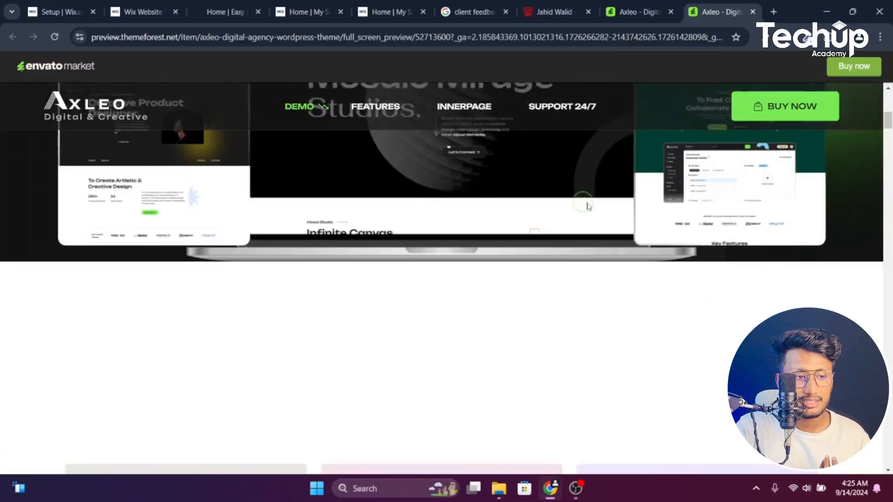
{"action": "scroll", "coordinate": [587, 208], "scroll_direction": "down", "scroll_amount": 10}
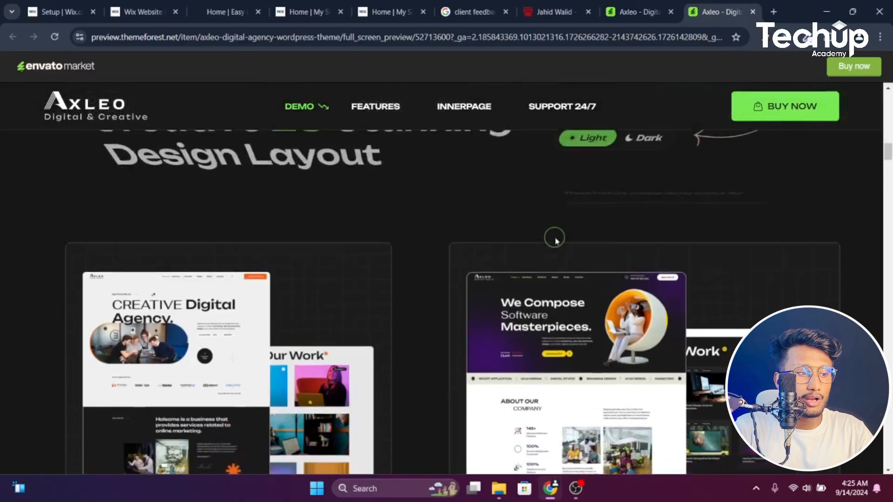
{"action": "scroll", "coordinate": [555, 240], "scroll_direction": "down", "scroll_amount": 8}
{"action": "scroll", "coordinate": [547, 245], "scroll_direction": "up", "scroll_amount": 6}
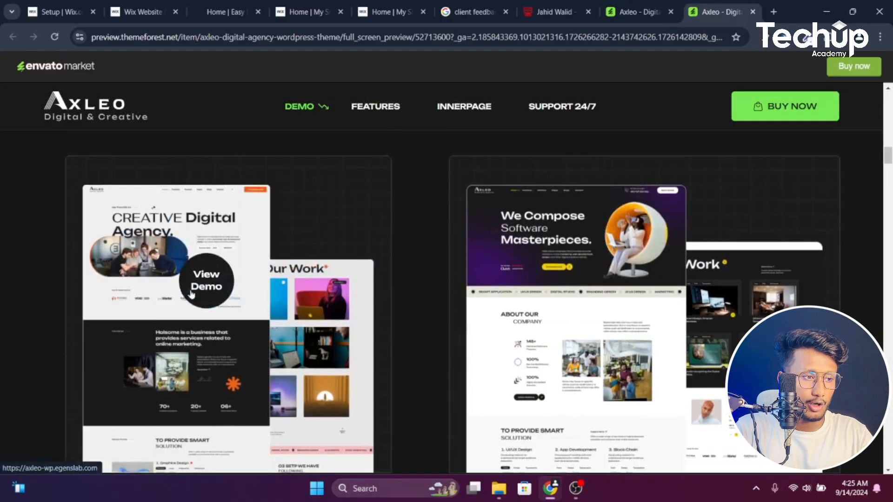
{"action": "left_click", "coordinate": [195, 284]}
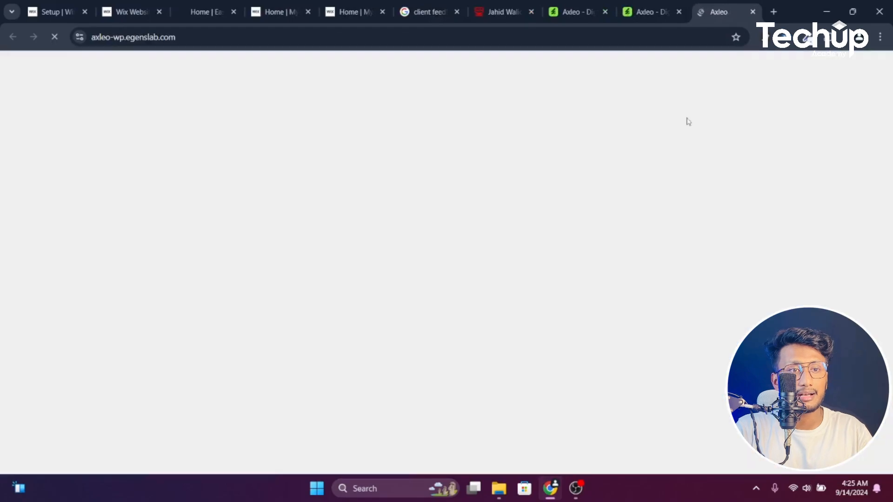
Examine the sections of the Creative Digital Agency demo homepage and return to the demo layouts in the theme preview
{"action": "scroll", "coordinate": [687, 120], "scroll_direction": "down", "scroll_amount": 10}
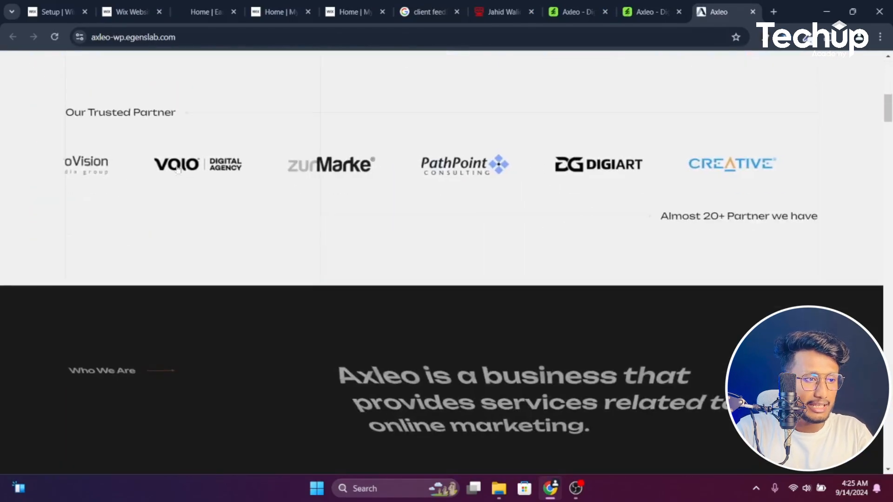
{"action": "scroll", "coordinate": [674, 200], "scroll_direction": "down", "scroll_amount": 7}
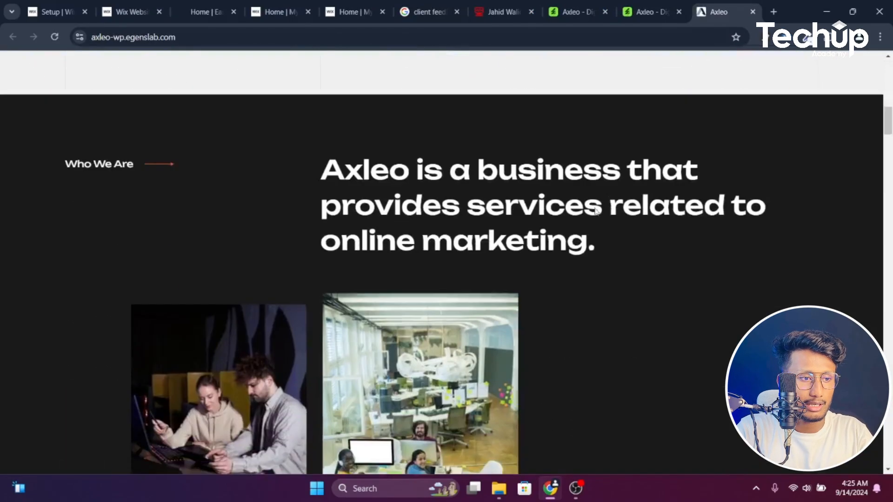
{"action": "scroll", "coordinate": [369, 161], "scroll_direction": "up", "scroll_amount": 3}
{"action": "scroll", "coordinate": [369, 161], "scroll_direction": "up", "scroll_amount": 2}
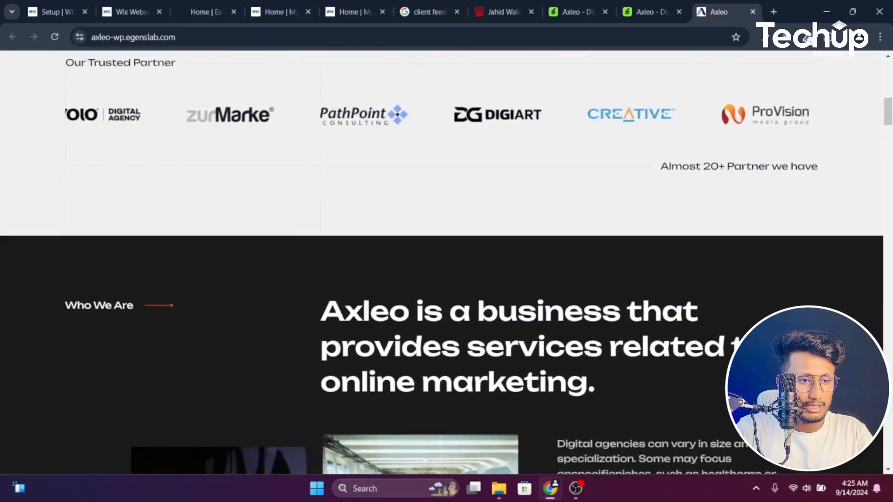
{"action": "scroll", "coordinate": [573, 303], "scroll_direction": "down", "scroll_amount": 15}
{"action": "scroll", "coordinate": [619, 154], "scroll_direction": "down", "scroll_amount": 3}
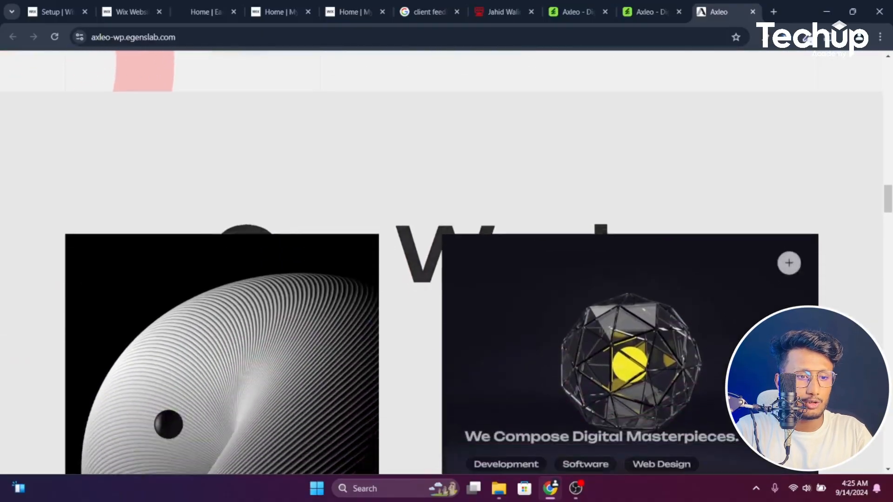
{"action": "left_click", "coordinate": [667, 6]}
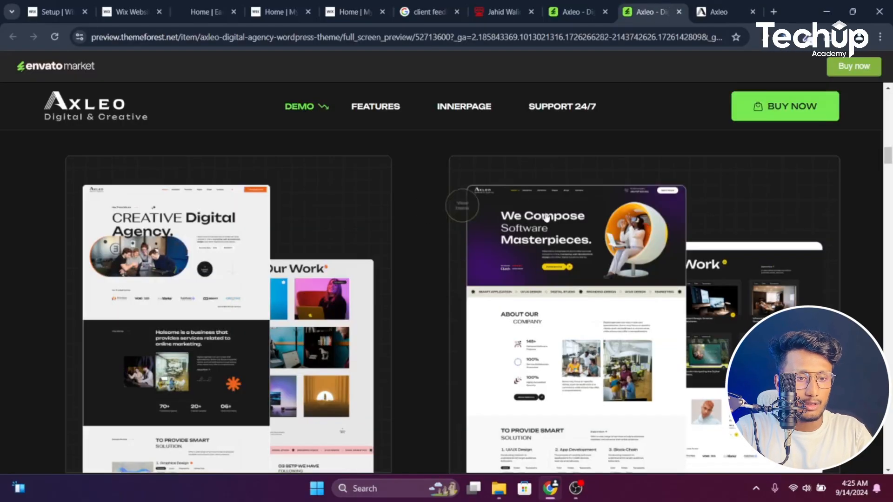
{"action": "scroll", "coordinate": [546, 217], "scroll_direction": "down", "scroll_amount": 1}
{"action": "scroll", "coordinate": [529, 304], "scroll_direction": "up", "scroll_amount": 2}
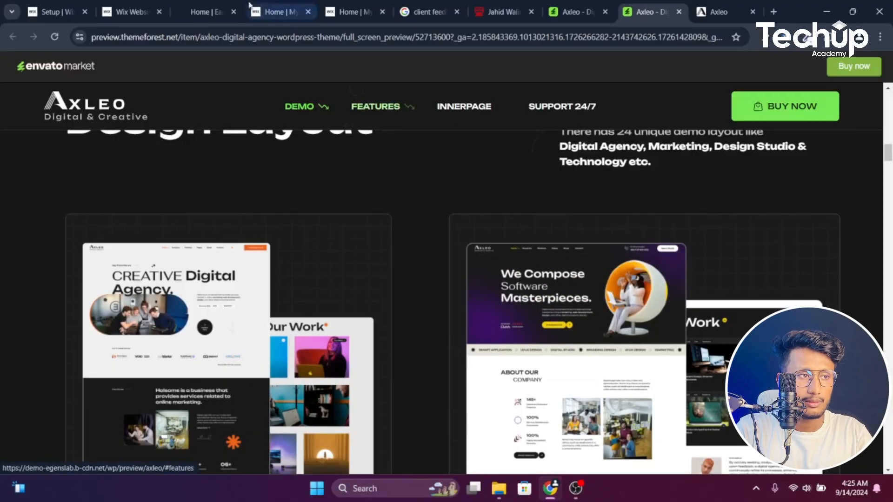
Dismiss the publish confirmation in the Wix editor and look at the Pakketten section on the original Easy Boekhouders site
{"action": "left_click", "coordinate": [205, 11]}
{"action": "left_click", "coordinate": [122, 7]}
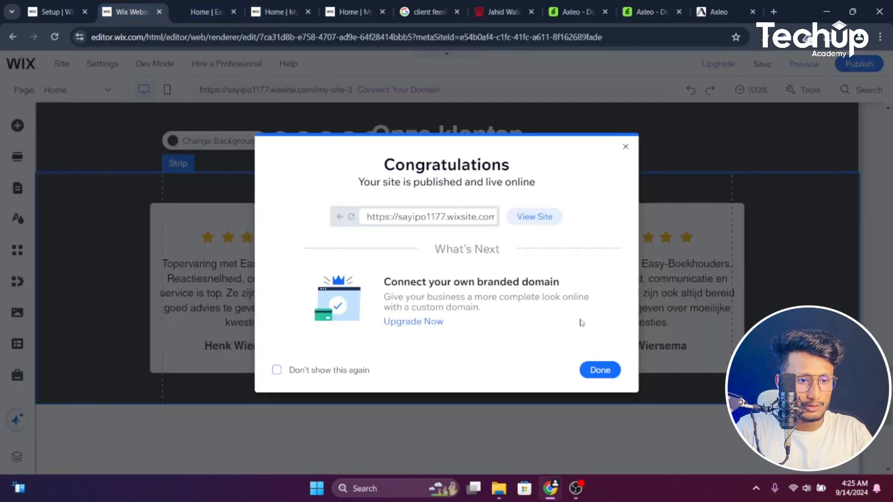
{"action": "left_click", "coordinate": [600, 370]}
{"action": "scroll", "coordinate": [627, 371], "scroll_direction": "up", "scroll_amount": 10}
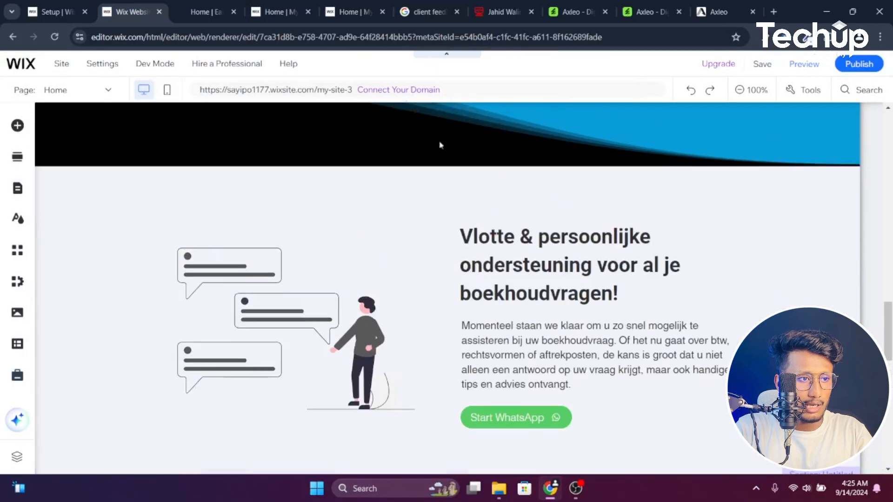
{"action": "left_click", "coordinate": [234, 4]}
{"action": "scroll", "coordinate": [501, 229], "scroll_direction": "down", "scroll_amount": 8}
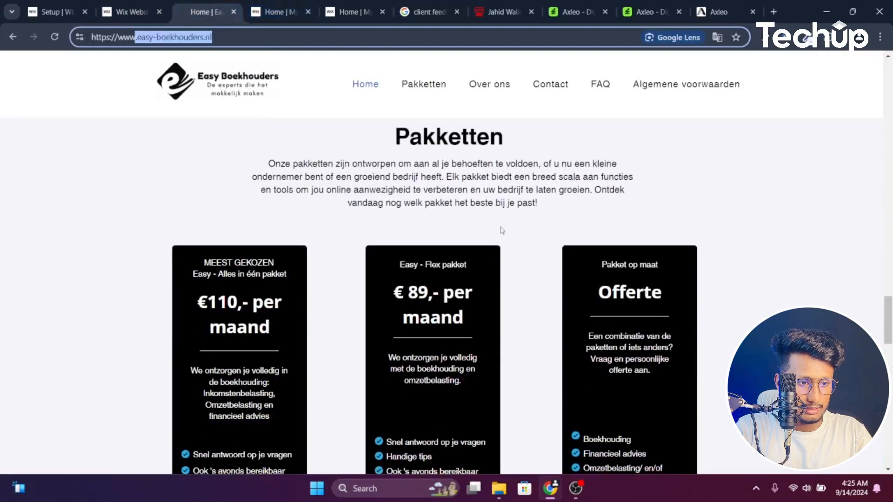
Search Google Images for "pricing section" in a new tab and enlarge the purple three-card Dribbble design
{"action": "left_click", "coordinate": [774, 9]}
{"action": "type", "text": "pri"}
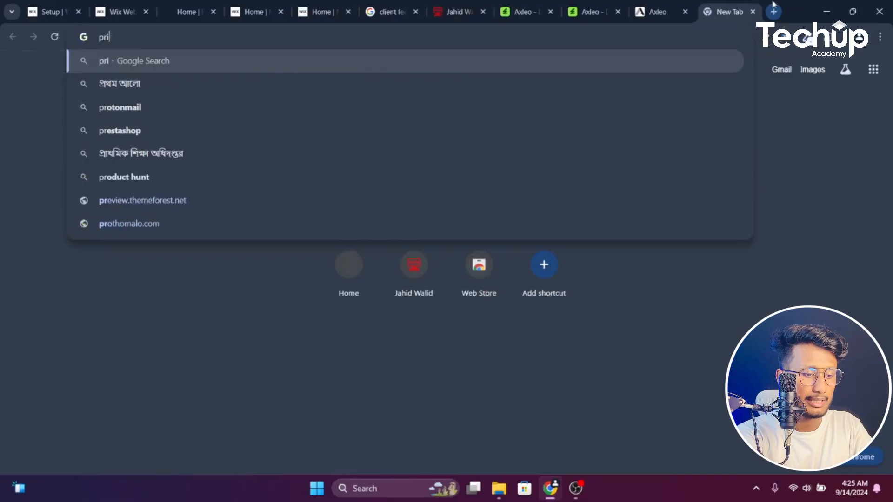
{"action": "type", "text": "cing secti"}
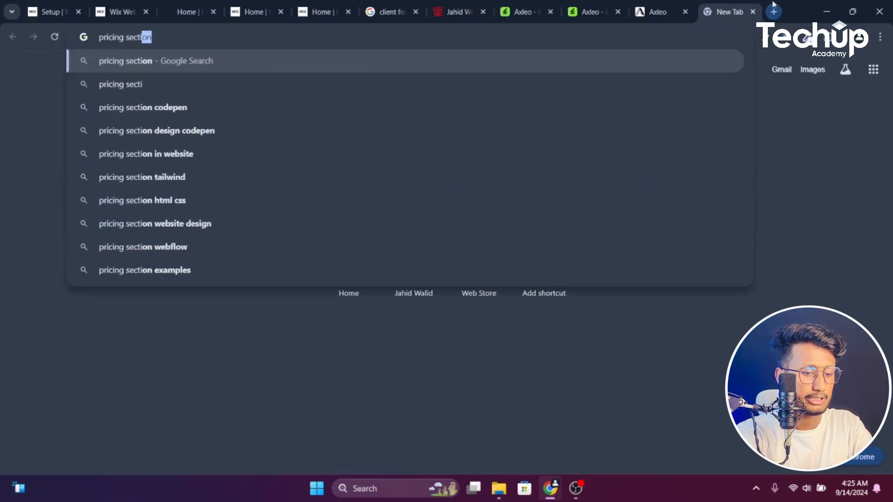
{"action": "type", "text": "on"}
{"action": "key", "text": "Return"}
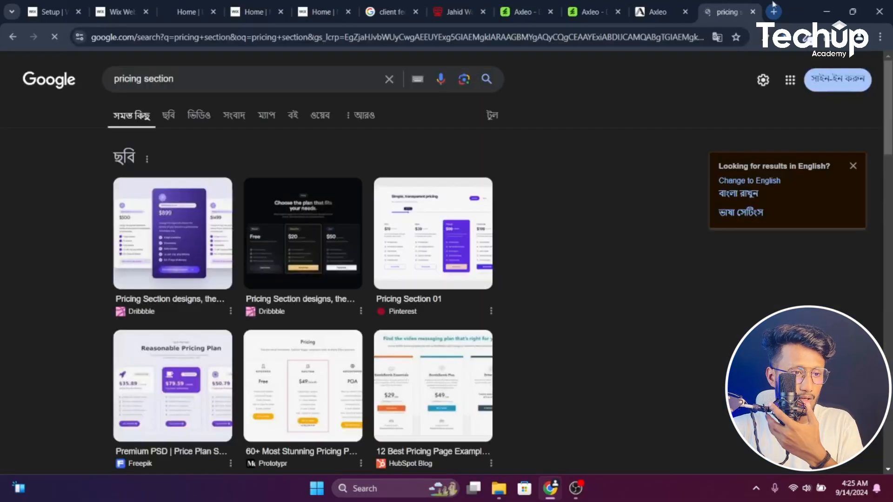
{"action": "left_click", "coordinate": [169, 116]}
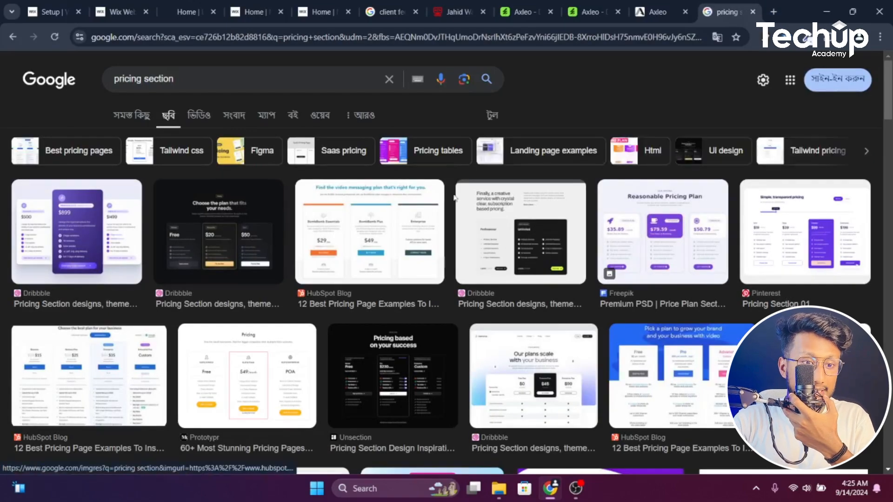
{"action": "left_click", "coordinate": [77, 233]}
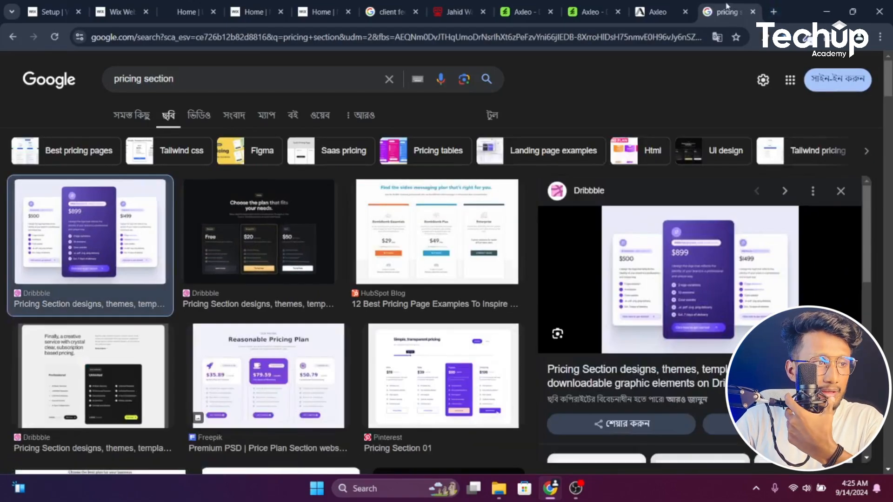
Place the image search beside the Wix editor tab and open the purple pricing design's Dribbble page in a new tab
{"action": "left_click_drag", "start_coordinate": [727, 6], "coordinate": [201, 4]}
{"action": "left_click", "coordinate": [143, 4]}
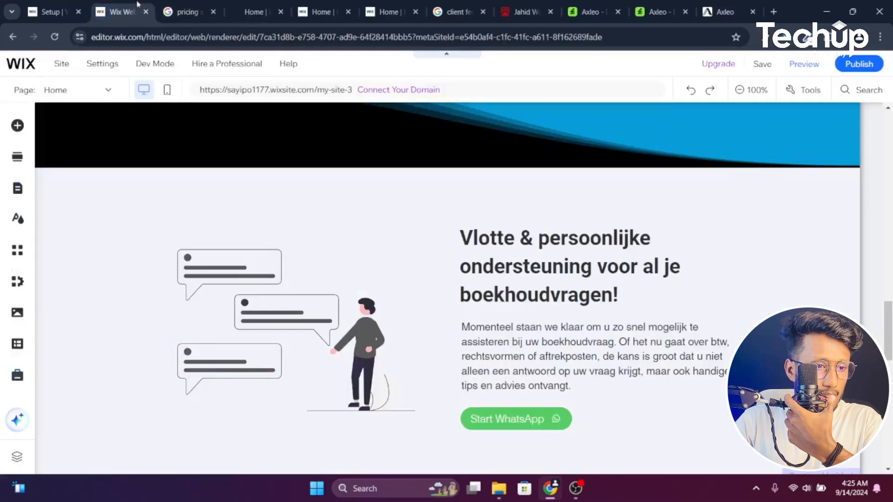
{"action": "scroll", "coordinate": [403, 249], "scroll_direction": "down", "scroll_amount": 10}
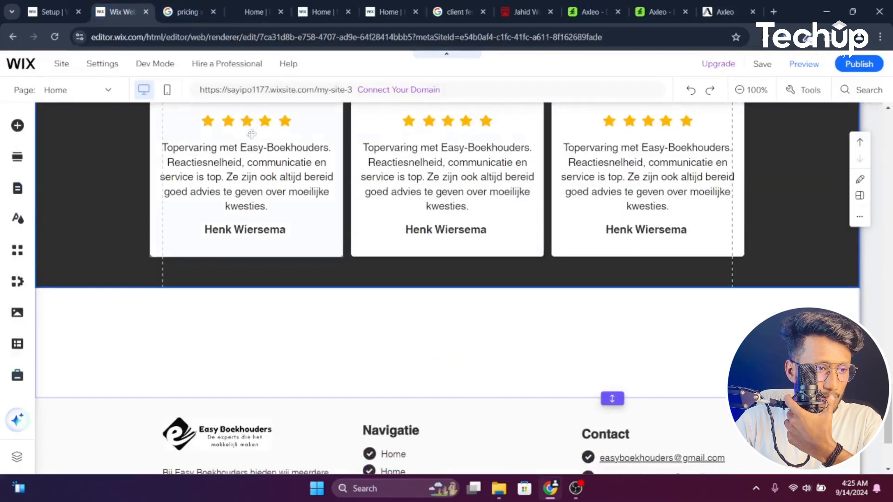
{"action": "scroll", "coordinate": [251, 134], "scroll_direction": "up", "scroll_amount": 3}
{"action": "left_click", "coordinate": [181, 10]}
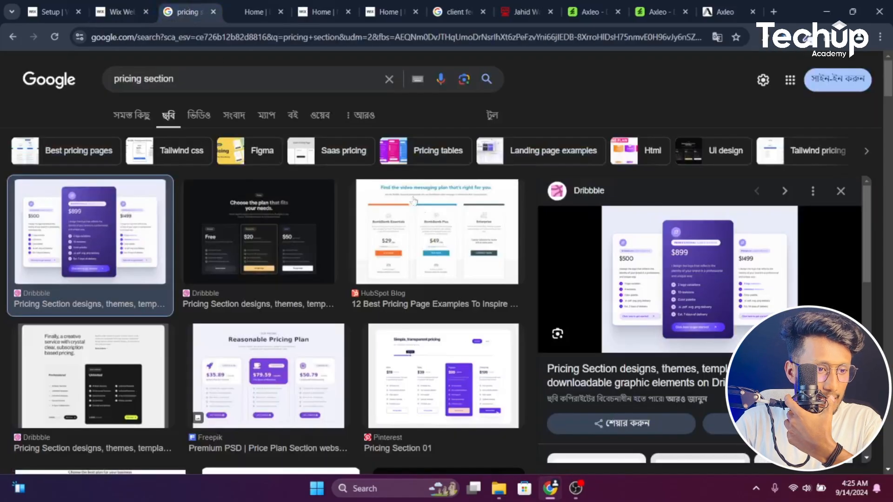
{"action": "left_click", "coordinate": [731, 280]}
{"action": "left_click", "coordinate": [190, 5]}
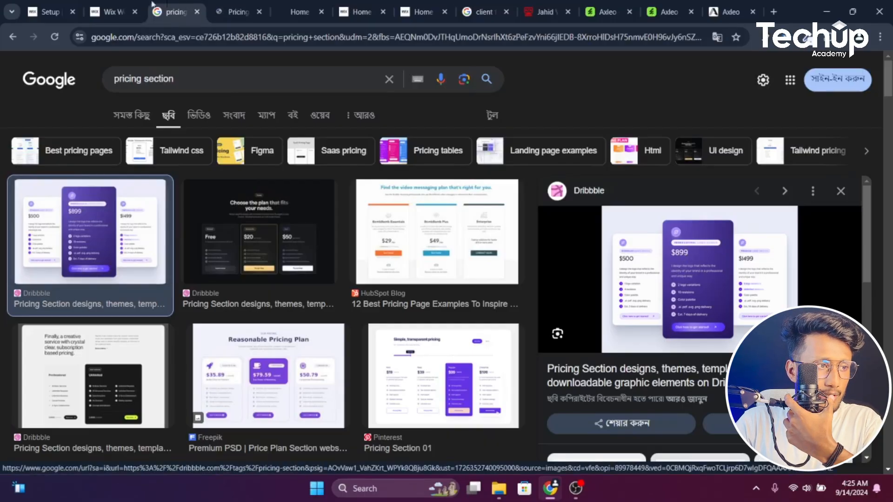
Compare the footer and review cards in the Wix editor with the pricing section image results
{"action": "left_click", "coordinate": [111, 11]}
{"action": "scroll", "coordinate": [484, 285], "scroll_direction": "down", "scroll_amount": 5}
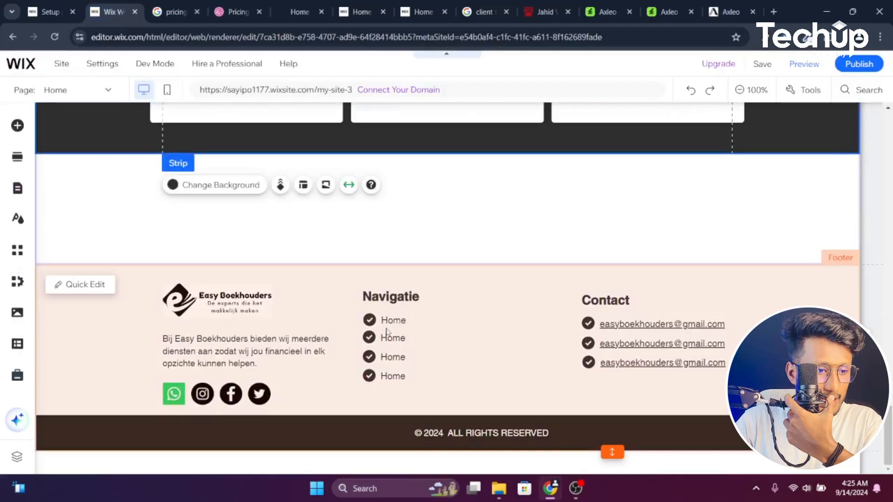
{"action": "left_click", "coordinate": [373, 324]}
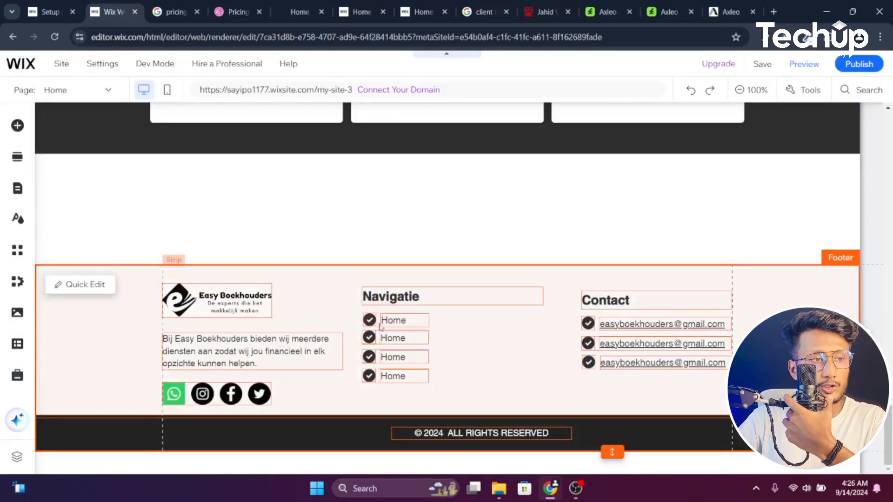
{"action": "left_click", "coordinate": [182, 6]}
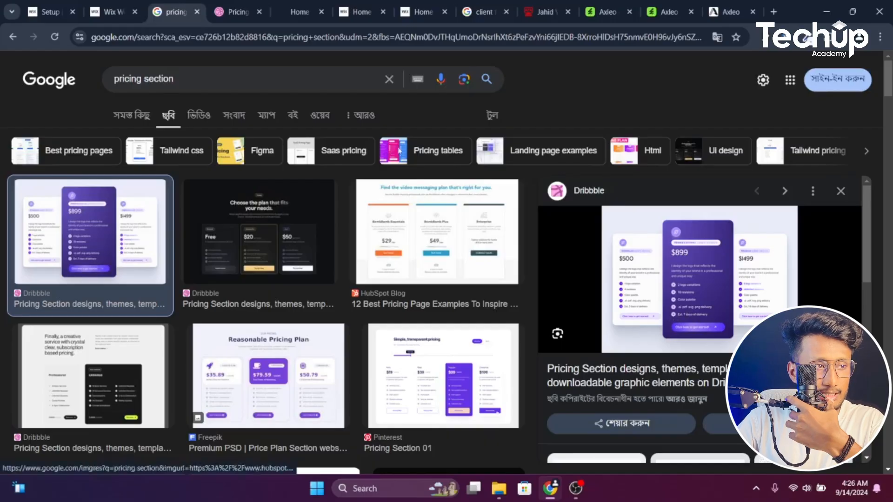
{"action": "left_click", "coordinate": [112, 11]}
{"action": "scroll", "coordinate": [386, 313], "scroll_direction": "up", "scroll_amount": 4}
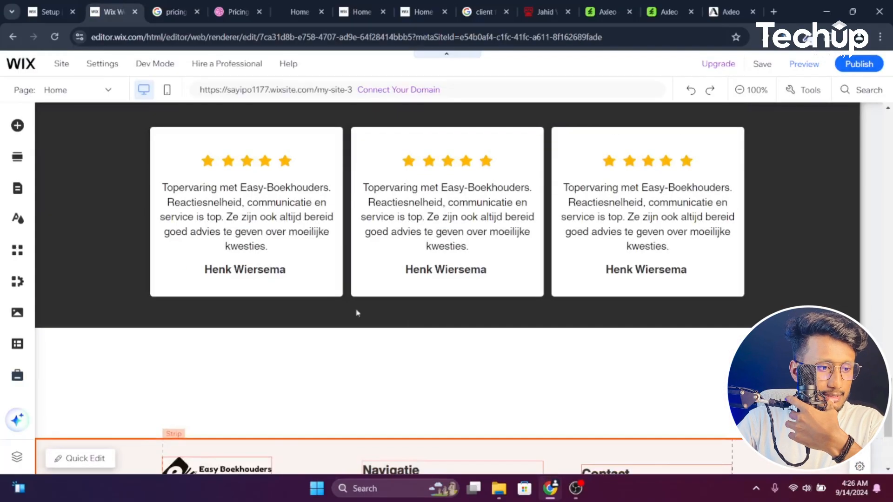
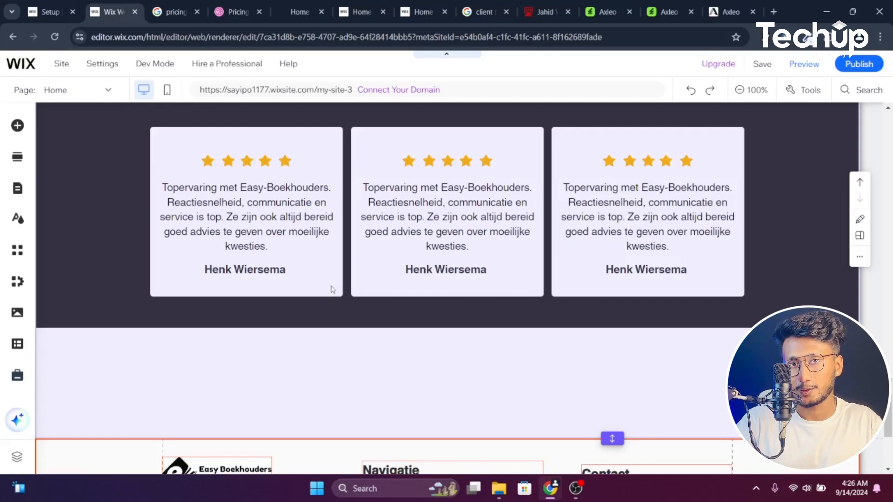
Review the desktop homepage layout from the Onze klanten review cards up to the Onze diensten section
{"action": "scroll", "coordinate": [333, 177], "scroll_direction": "up", "scroll_amount": 7}
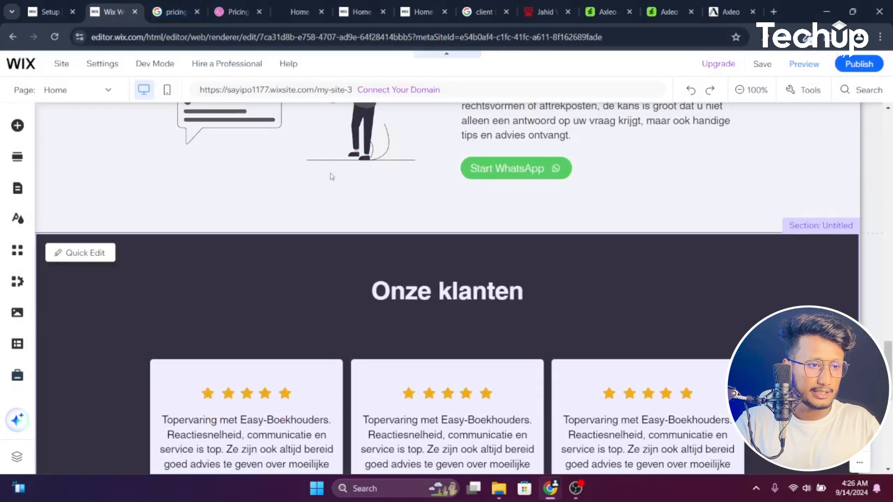
{"action": "scroll", "coordinate": [332, 177], "scroll_direction": "up", "scroll_amount": 1}
{"action": "scroll", "coordinate": [333, 177], "scroll_direction": "up", "scroll_amount": 4}
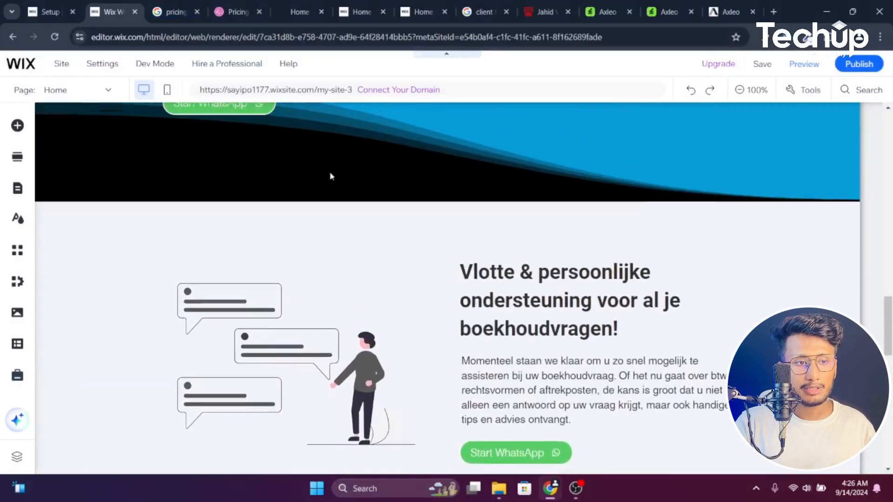
{"action": "scroll", "coordinate": [332, 176], "scroll_direction": "down", "scroll_amount": 4}
{"action": "scroll", "coordinate": [534, 208], "scroll_direction": "up", "scroll_amount": 1}
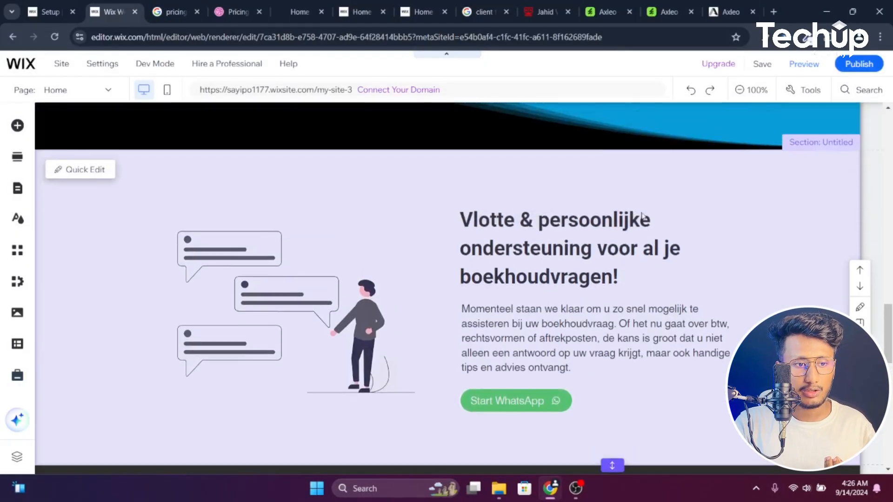
{"action": "scroll", "coordinate": [503, 228], "scroll_direction": "down", "scroll_amount": 5}
{"action": "scroll", "coordinate": [552, 274], "scroll_direction": "up", "scroll_amount": 4}
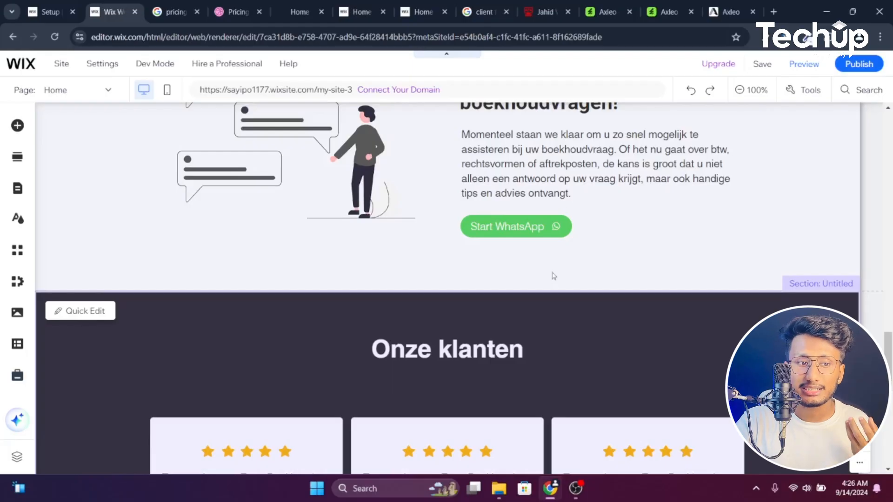
{"action": "scroll", "coordinate": [553, 276], "scroll_direction": "up", "scroll_amount": 14}
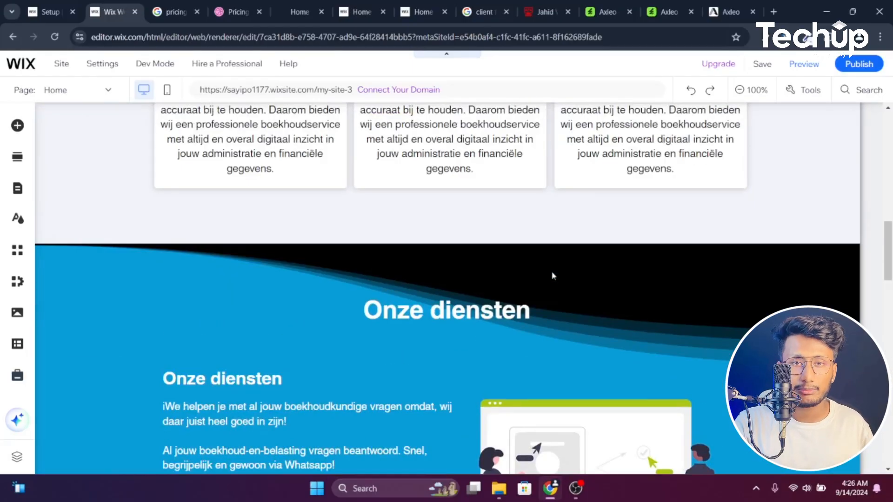
{"action": "scroll", "coordinate": [553, 276], "scroll_direction": "down", "scroll_amount": 1}
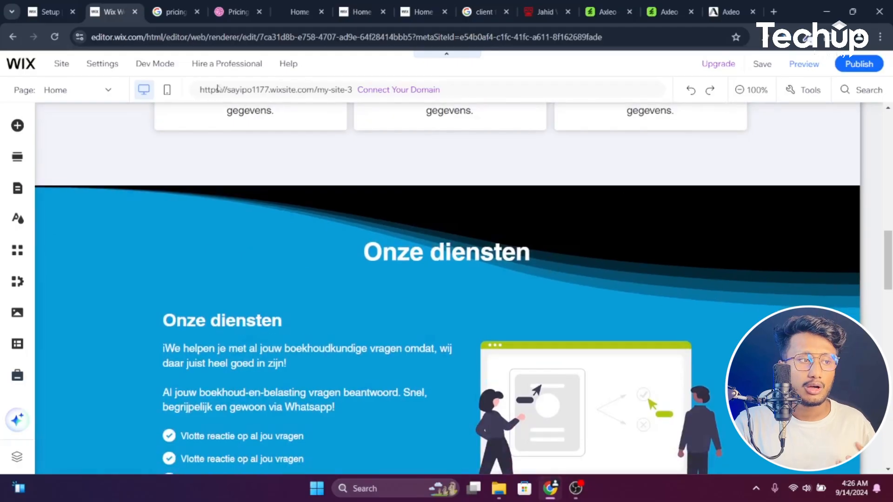
Switch the homepage to the mobile layout and inspect the review cards in the Onze klanten section
{"action": "left_click", "coordinate": [169, 87]}
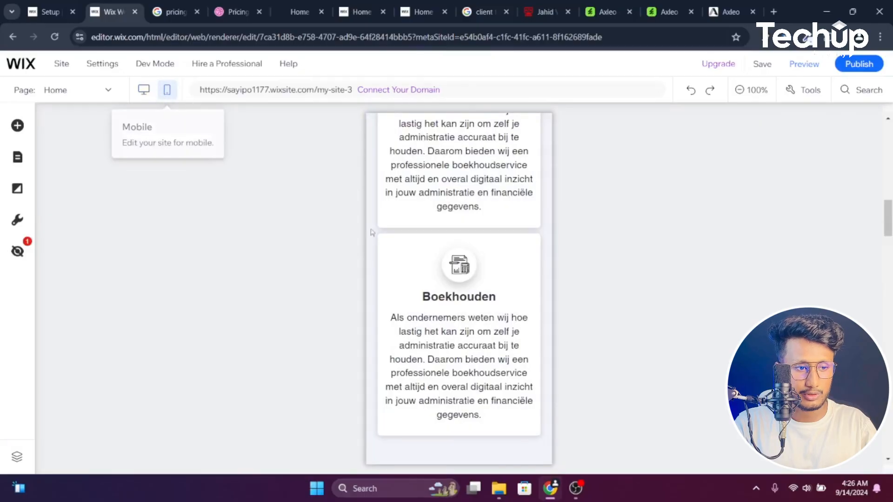
{"action": "scroll", "coordinate": [451, 246], "scroll_direction": "down", "scroll_amount": 20}
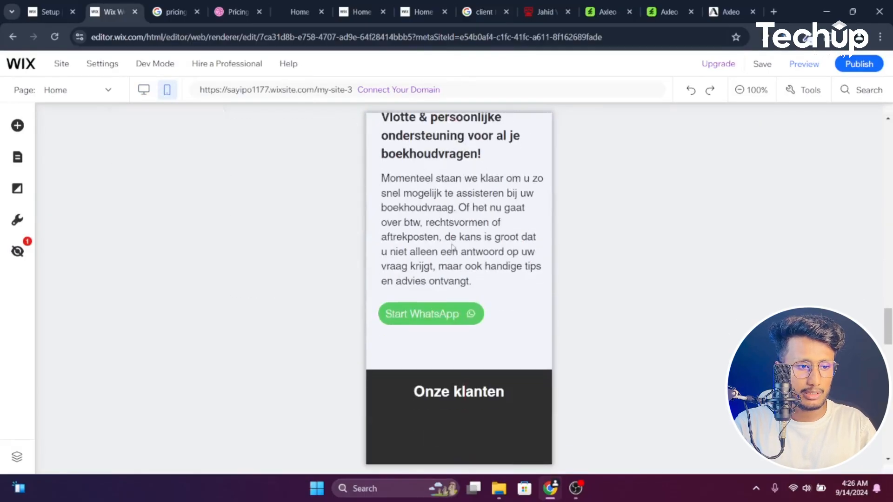
{"action": "scroll", "coordinate": [453, 251], "scroll_direction": "up", "scroll_amount": 8}
{"action": "scroll", "coordinate": [479, 288], "scroll_direction": "down", "scroll_amount": 7}
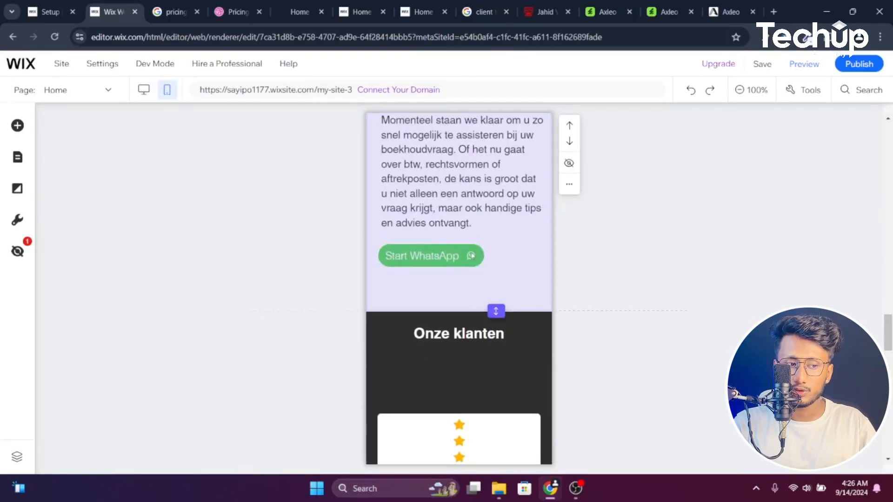
{"action": "left_click", "coordinate": [483, 294]}
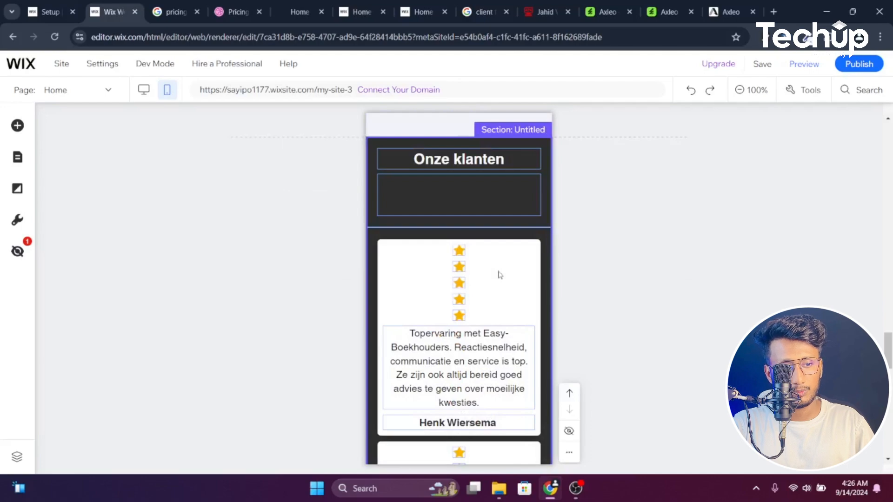
{"action": "scroll", "coordinate": [484, 284], "scroll_direction": "down", "scroll_amount": 5}
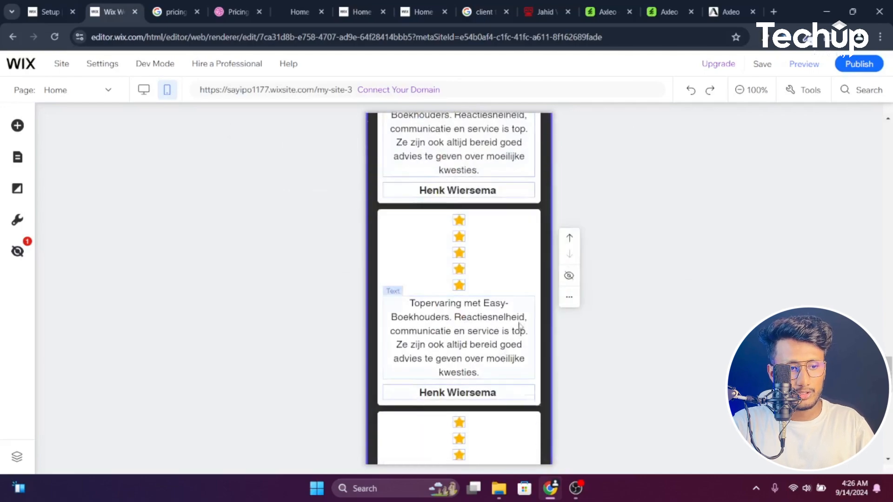
{"action": "scroll", "coordinate": [516, 325], "scroll_direction": "up", "scroll_amount": 5}
Rearrange the five stacked stars in the first Onze klanten review card into one horizontal row above the review text
{"action": "left_click", "coordinate": [459, 248]}
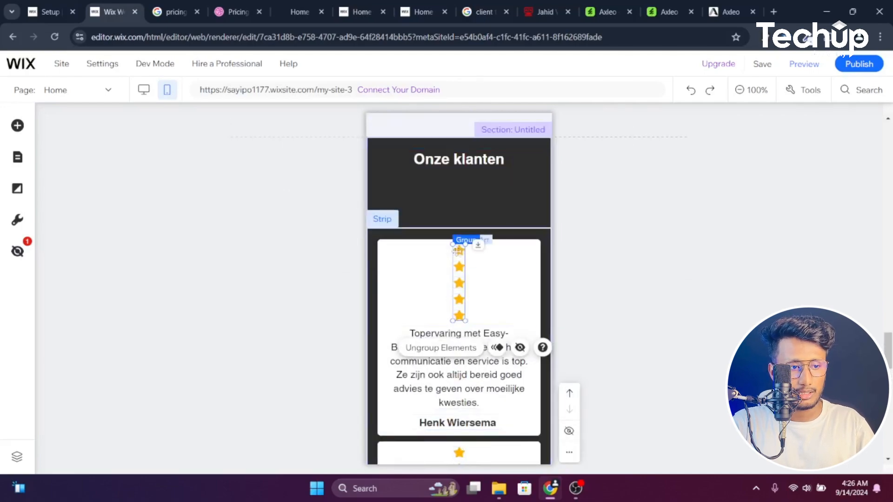
{"action": "mouse_move", "coordinate": [459, 250]}
{"action": "left_mouse_down"}
{"action": "mouse_move", "coordinate": [425, 253]}
{"action": "mouse_move", "coordinate": [442, 256]}
{"action": "left_mouse_up"}
{"action": "left_click", "coordinate": [425, 272]}
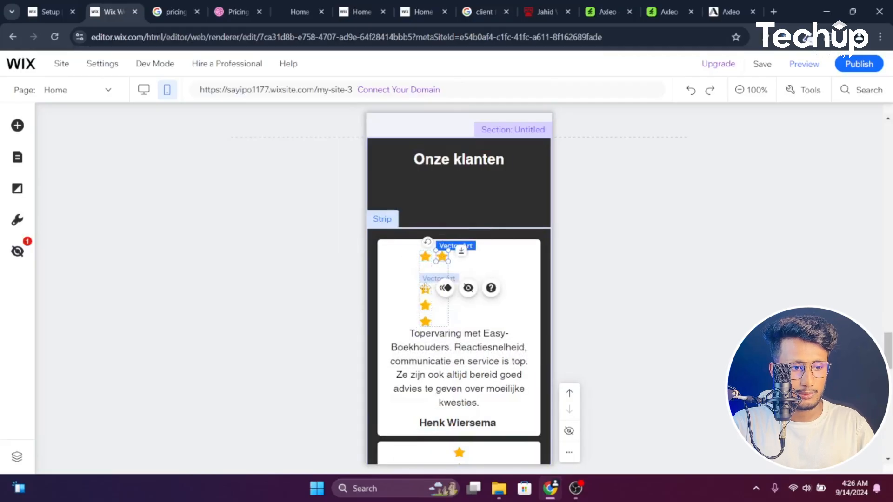
{"action": "left_click_drag", "start_coordinate": [425, 289], "coordinate": [460, 265]}
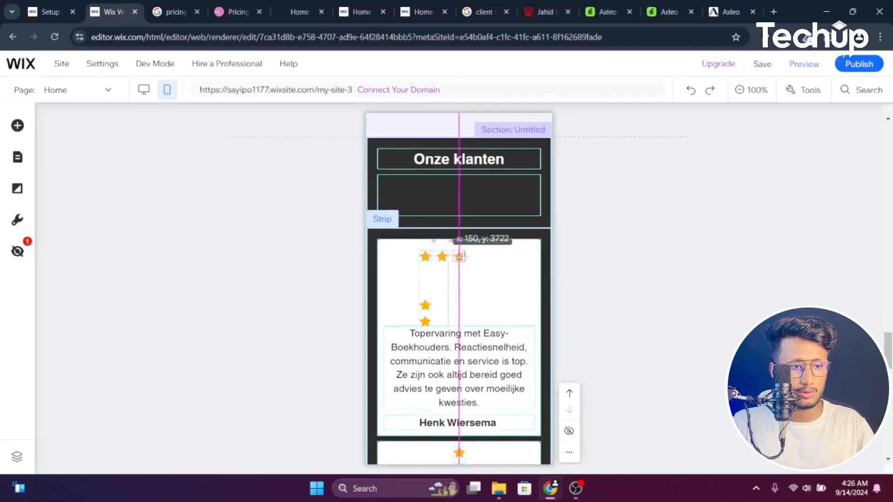
{"action": "left_click", "coordinate": [425, 305]}
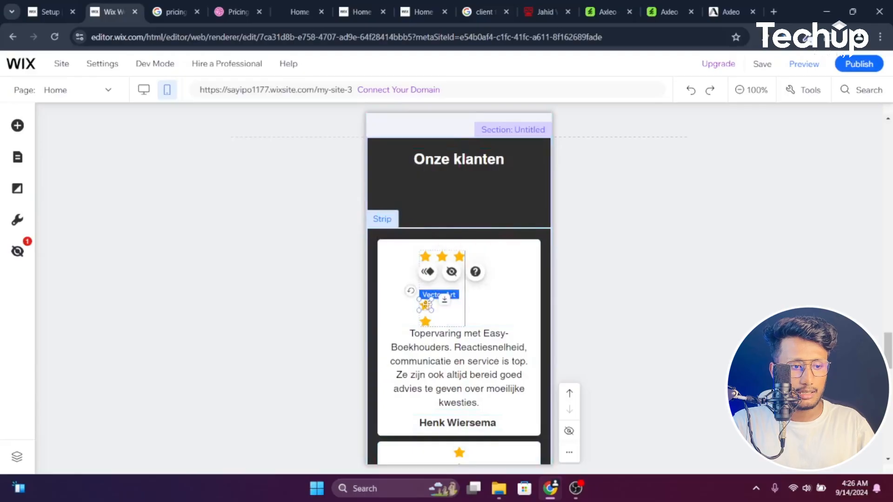
{"action": "left_click_drag", "start_coordinate": [430, 301], "coordinate": [478, 256]}
{"action": "left_click", "coordinate": [479, 257]}
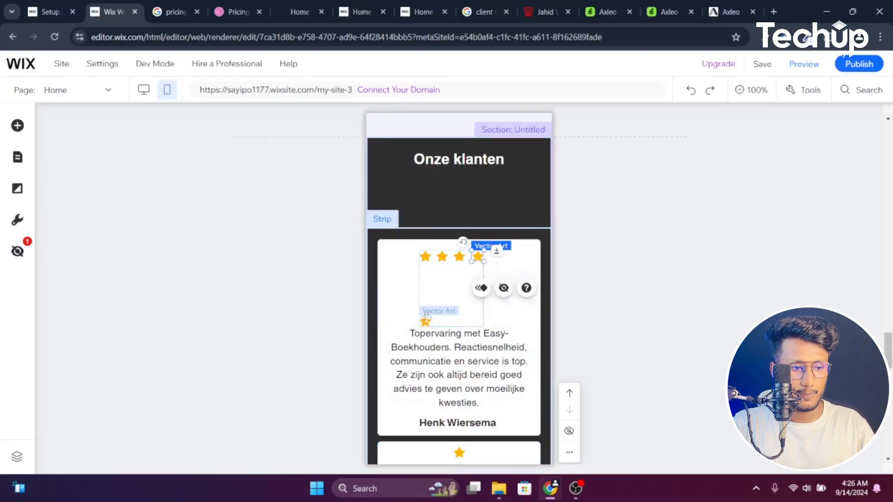
{"action": "left_click_drag", "start_coordinate": [425, 318], "coordinate": [495, 255]}
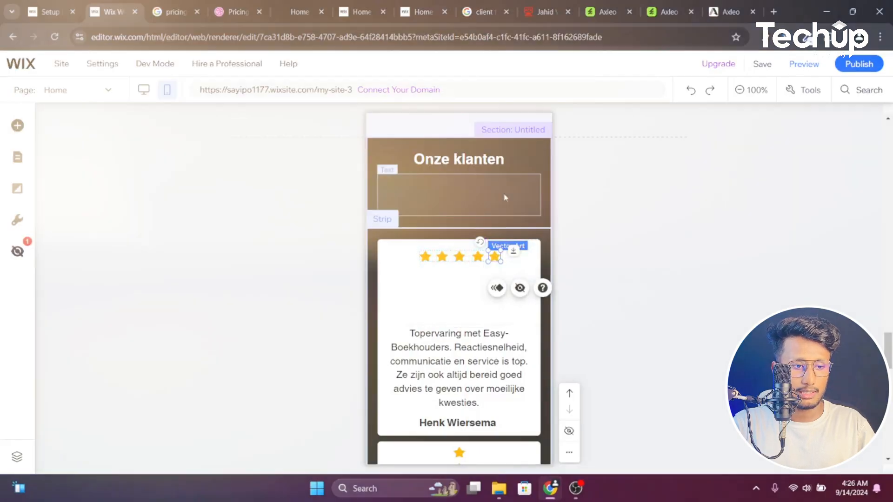